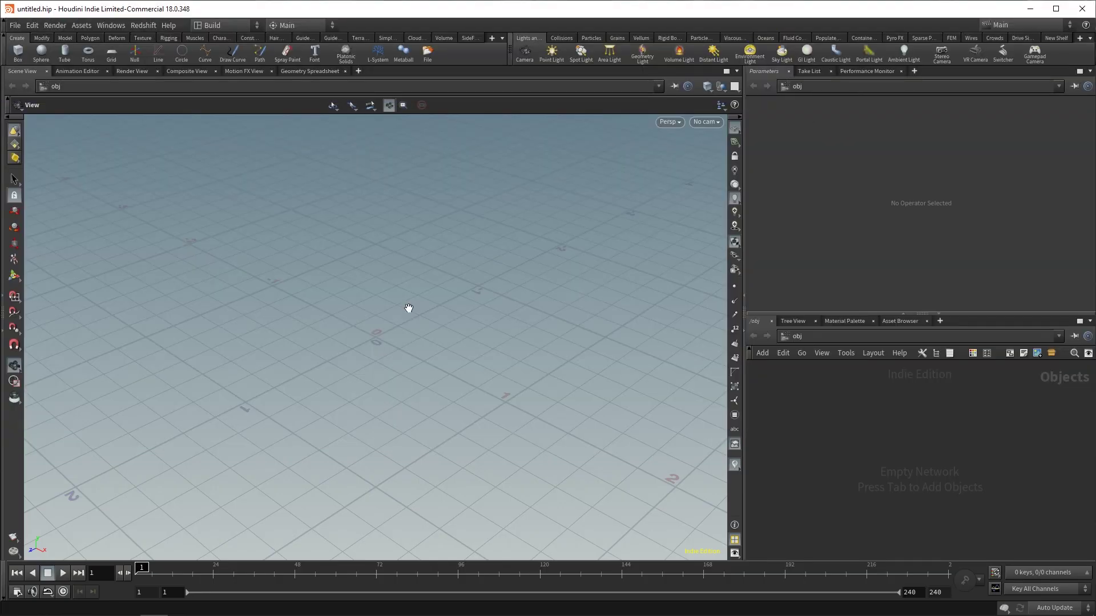
# - Create a Geometry object and rename it VEX_PART_2_CONDITIONALS
pyautogui.press('Tab')
pyautogui.write('geo')
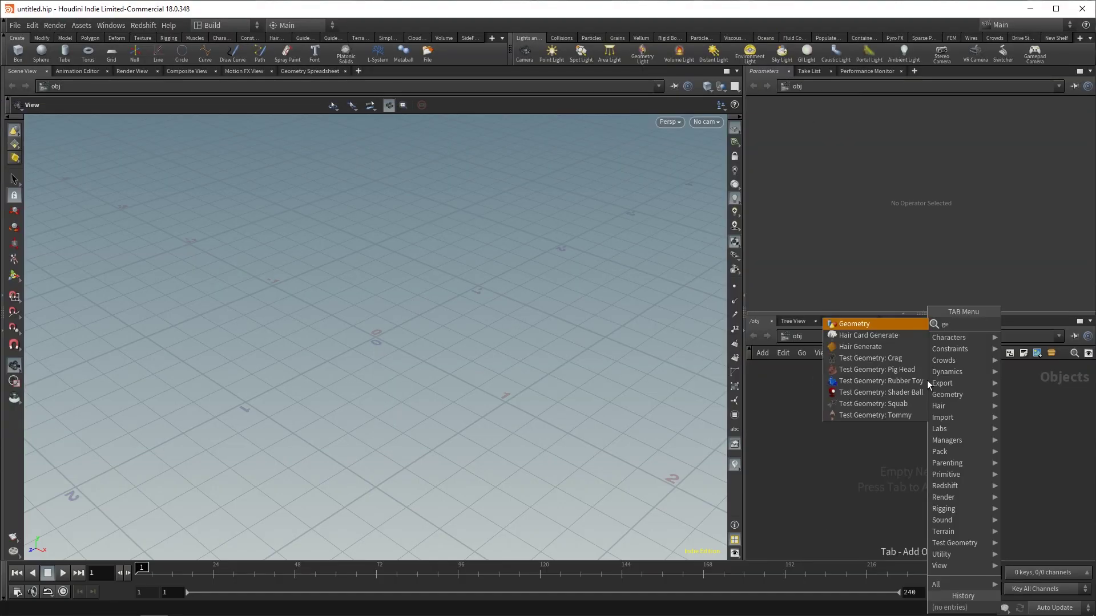
pyautogui.press('Return')
pyautogui.click(909, 416)
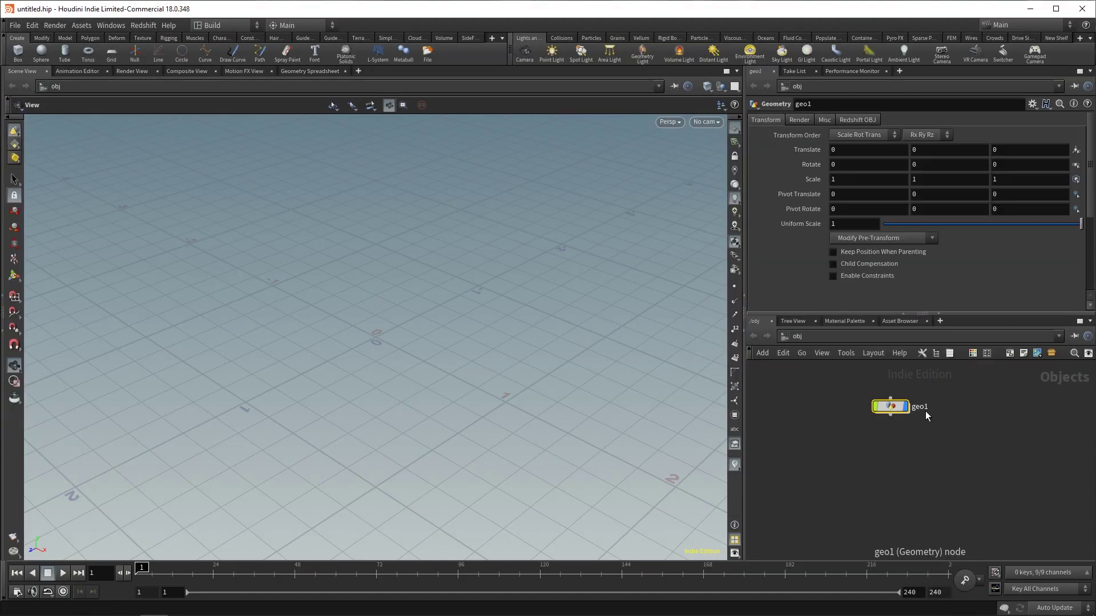
pyautogui.doubleClick(925, 411)
pyautogui.write('VEX_')
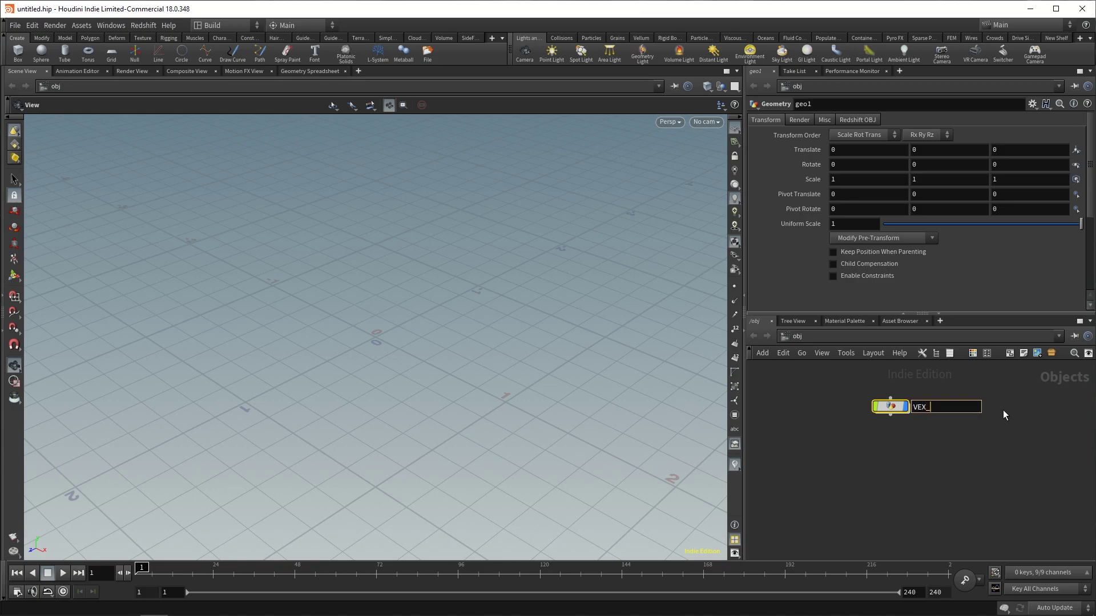
pyautogui.write('PART_')
pyautogui.write('2_CONDITIONALS')
pyautogui.press('Return')
pyautogui.press('Return')
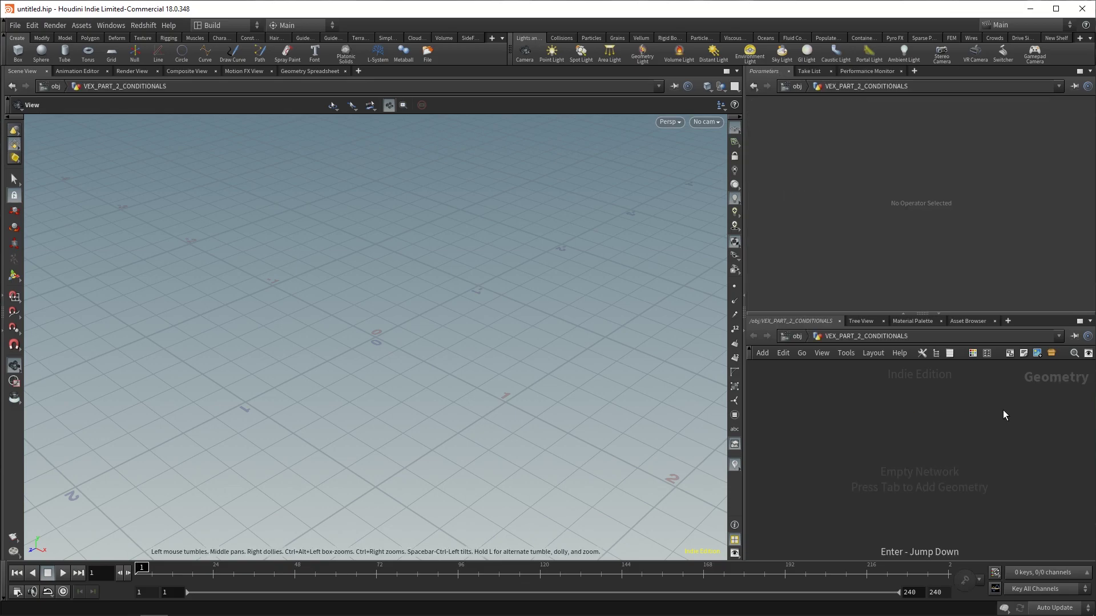
# - Inside the object, add a box node with Primitive Type set to Polygon Mesh
pyautogui.press('Tab')
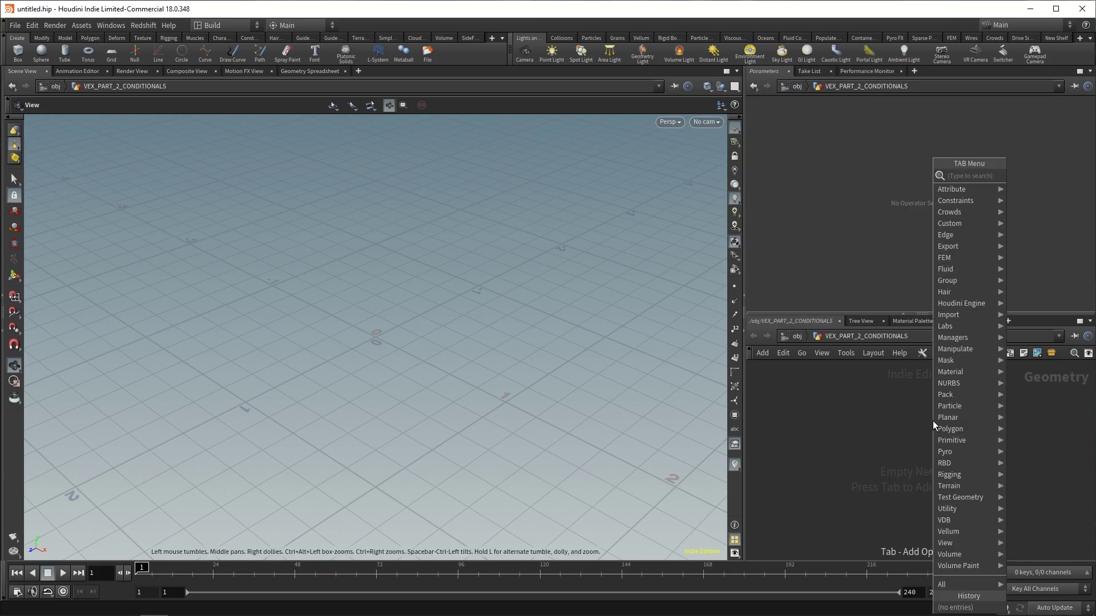
pyautogui.write('color')
pyautogui.press('Return')
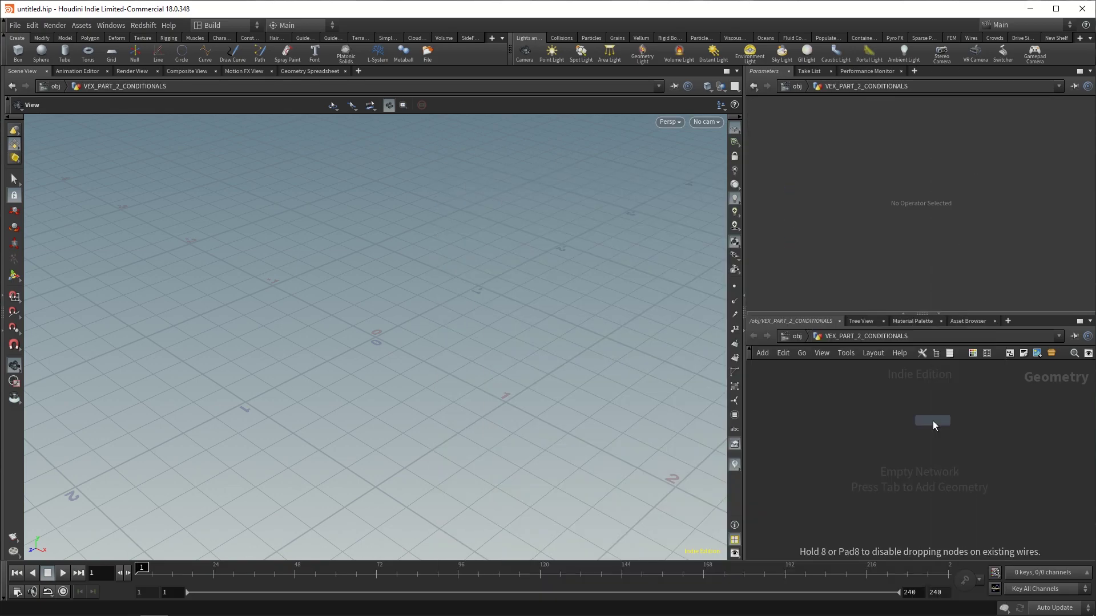
pyautogui.click(915, 404)
pyautogui.scroll(2, 364, 304)
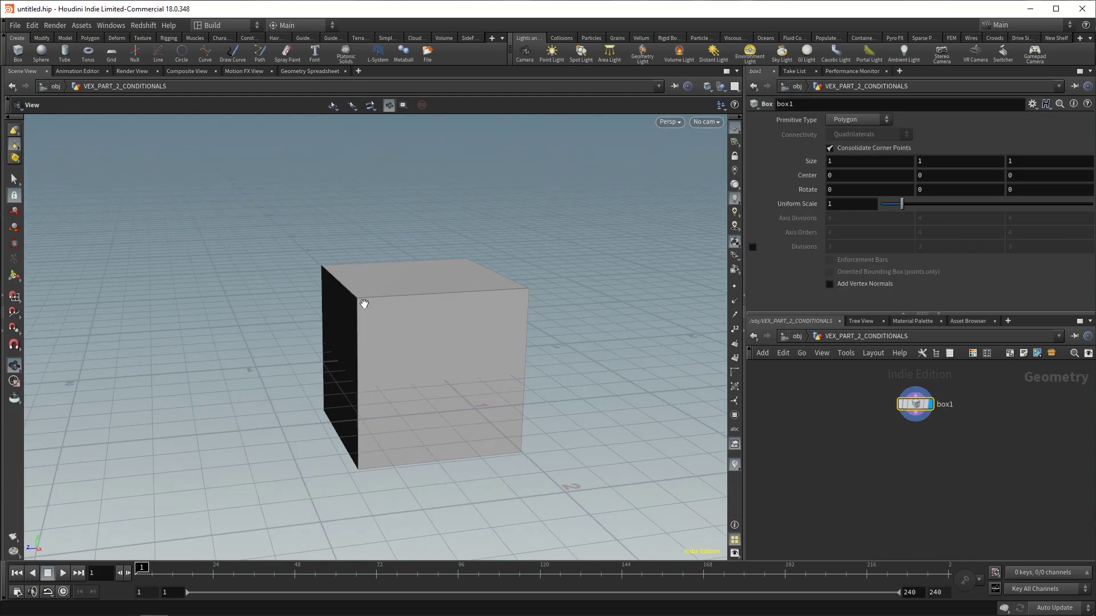
pyautogui.click(856, 120)
pyautogui.click(852, 137)
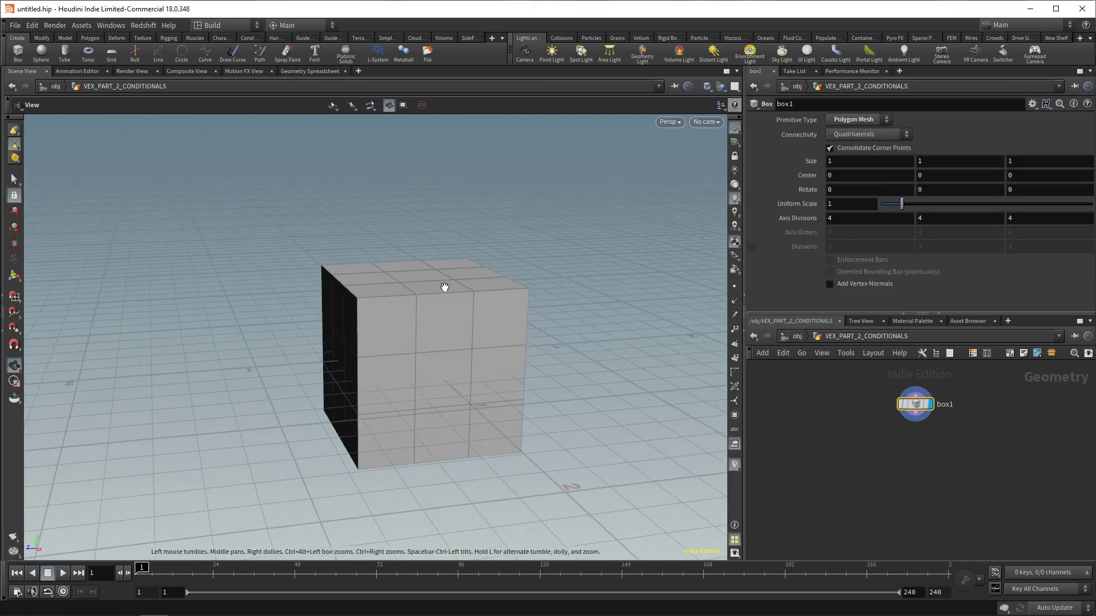
# - Set the box's Axis Divisions to 8, 8, 8
pyautogui.moveTo(480, 308); pyautogui.dragTo(441, 317)
pyautogui.doubleClick(857, 220)
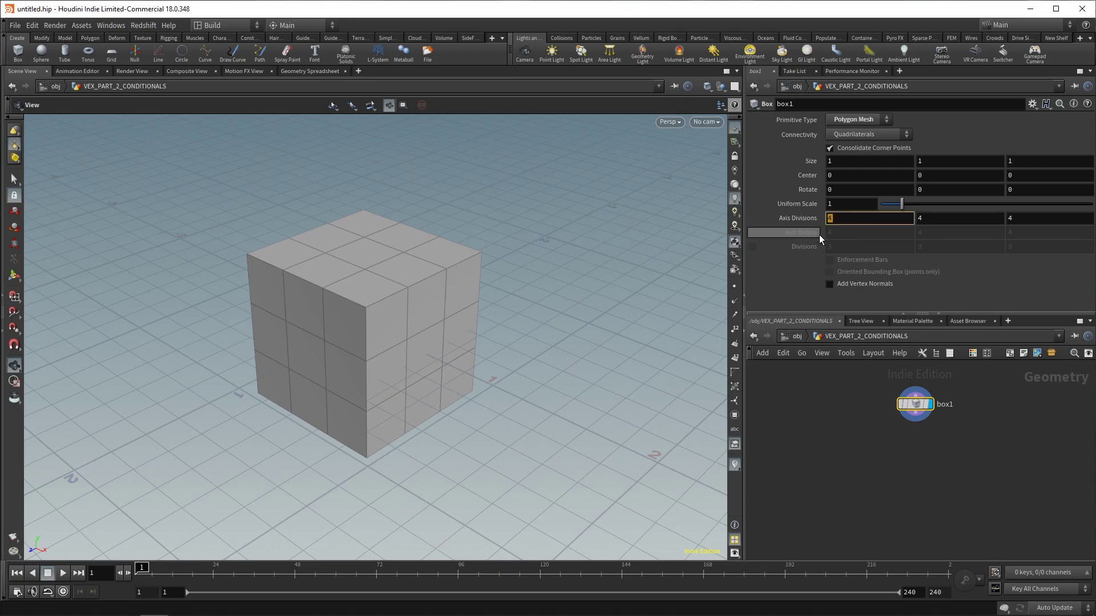
pyautogui.write('80')
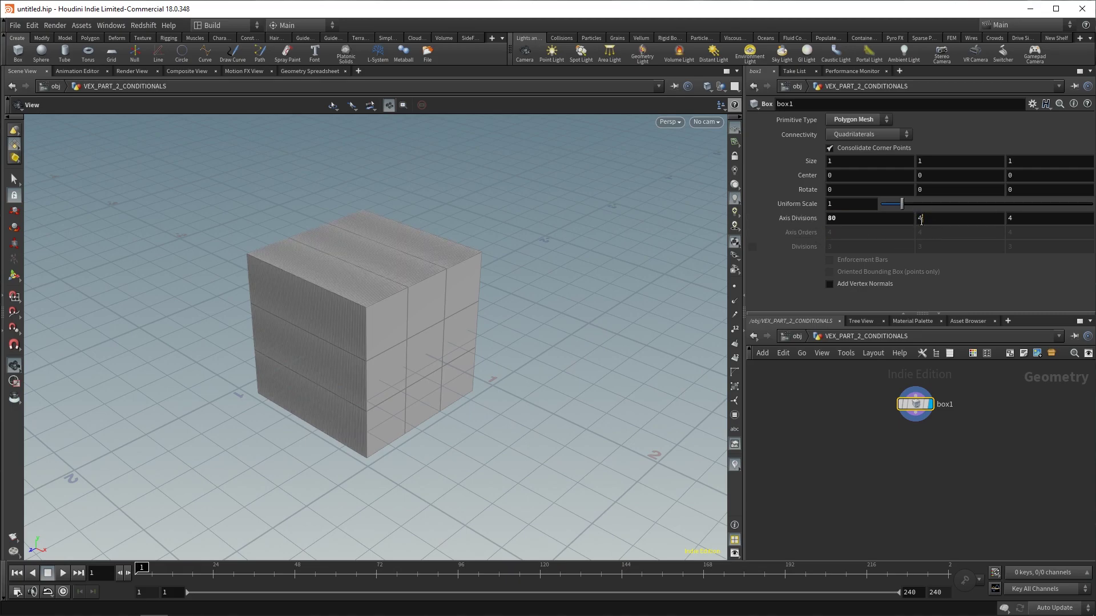
pyautogui.press('Tab')
pyautogui.write('80')
pyautogui.press('Return')
pyautogui.click(796, 218)
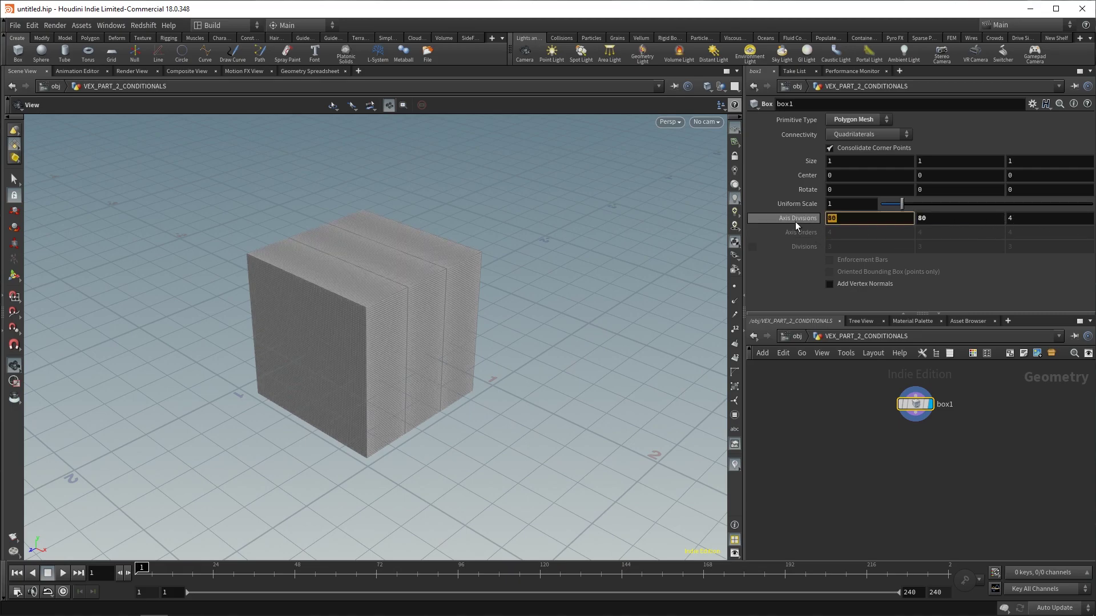
pyautogui.write('8')
pyautogui.press('Tab')
pyautogui.write('8')
pyautogui.press('Tab')
pyautogui.write('8')
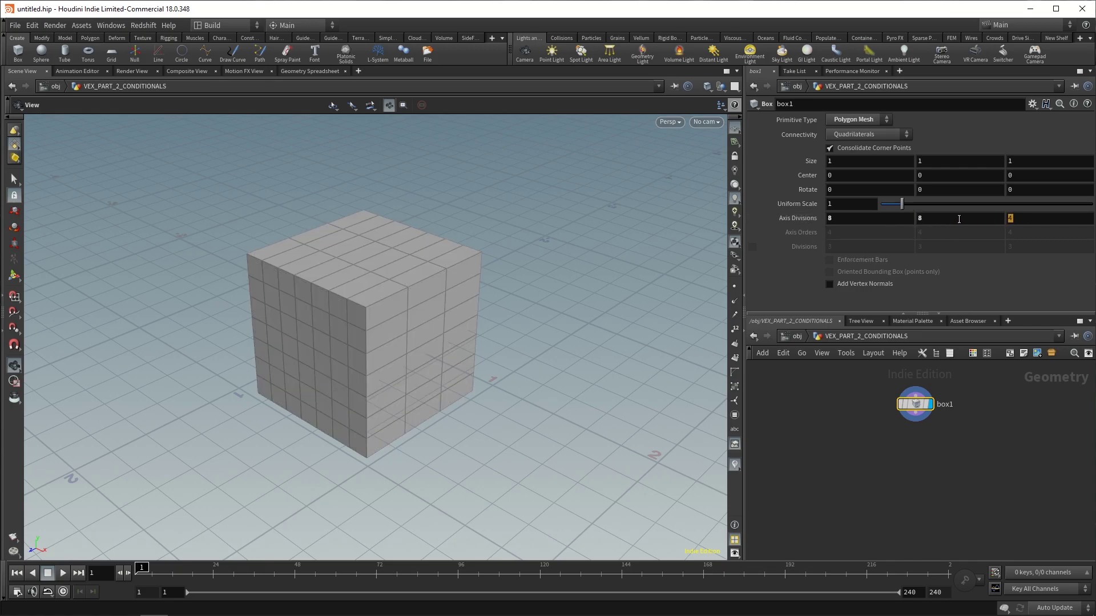
pyautogui.press('Return')
pyautogui.moveTo(429, 345)
pyautogui.mouseDown()
pyautogui.moveTo(359, 326)
pyautogui.moveTo(402, 394)
pyautogui.moveTo(429, 318)
pyautogui.moveTo(395, 330)
pyautogui.moveTo(526, 313)
pyautogui.mouseUp()
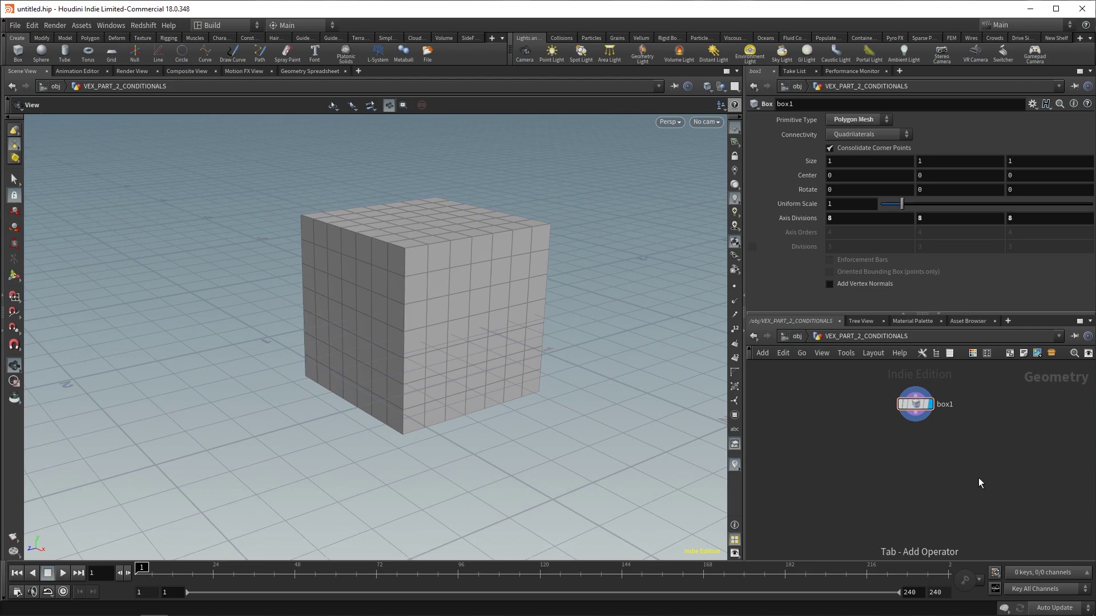
# - Add an Attribute Wrangle node wired below box1
pyautogui.press('Tab')
pyautogui.write('at')
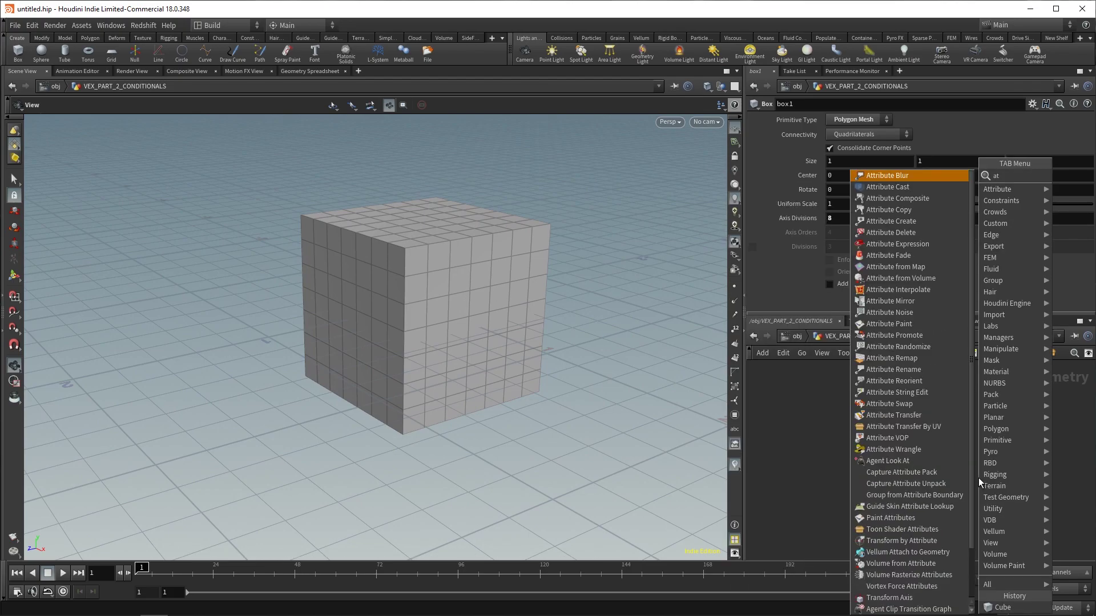
pyautogui.write('tributu')
pyautogui.press('BackSpace')
pyautogui.press('BackSpace')
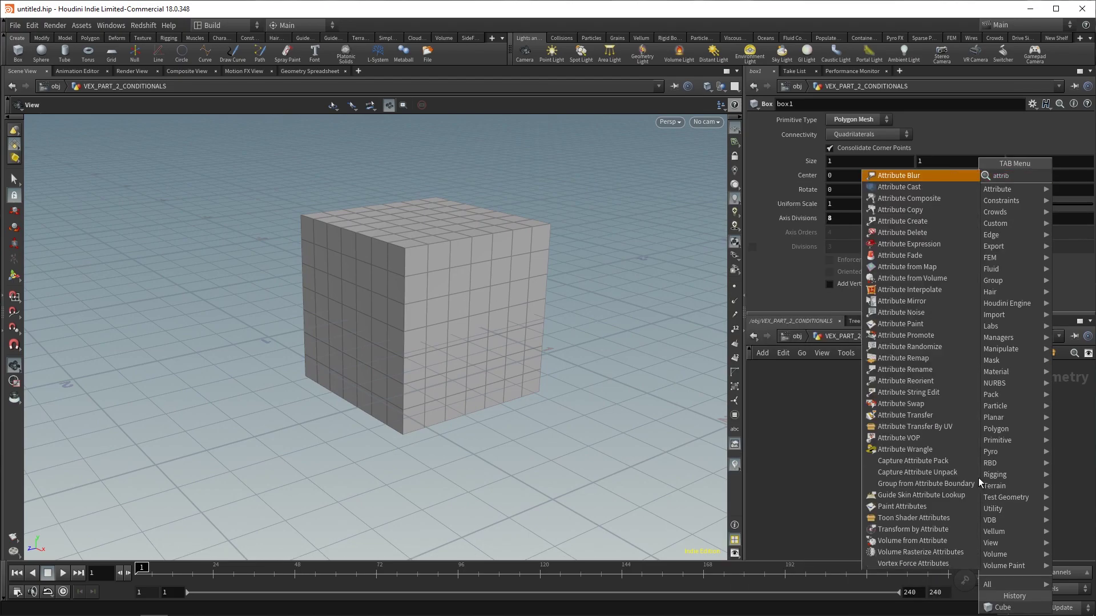
pyautogui.write('wrangle')
pyautogui.press('Return')
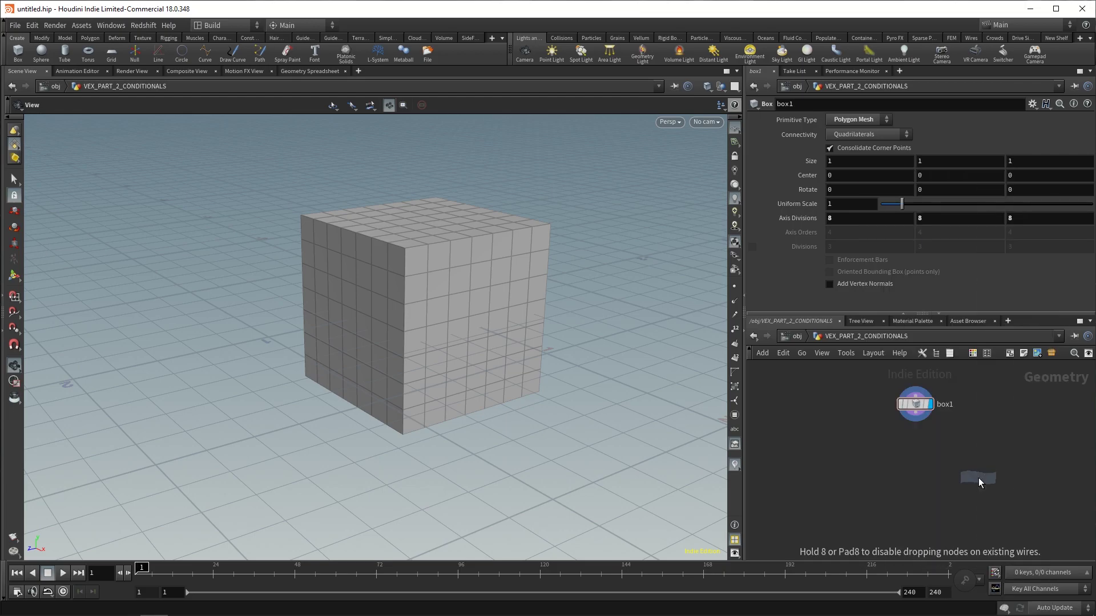
pyautogui.click(914, 457)
pyautogui.click(895, 212)
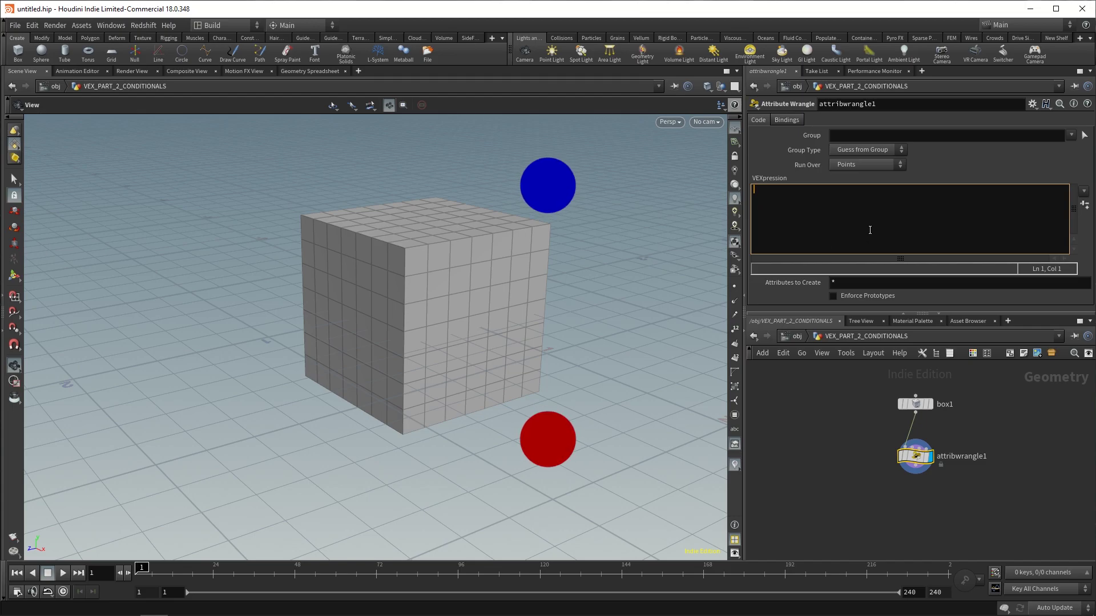
# - Open the wrangle's VEXpression in a large Edit String window positioned over the viewport
pyautogui.hotkey('alt', 'e')
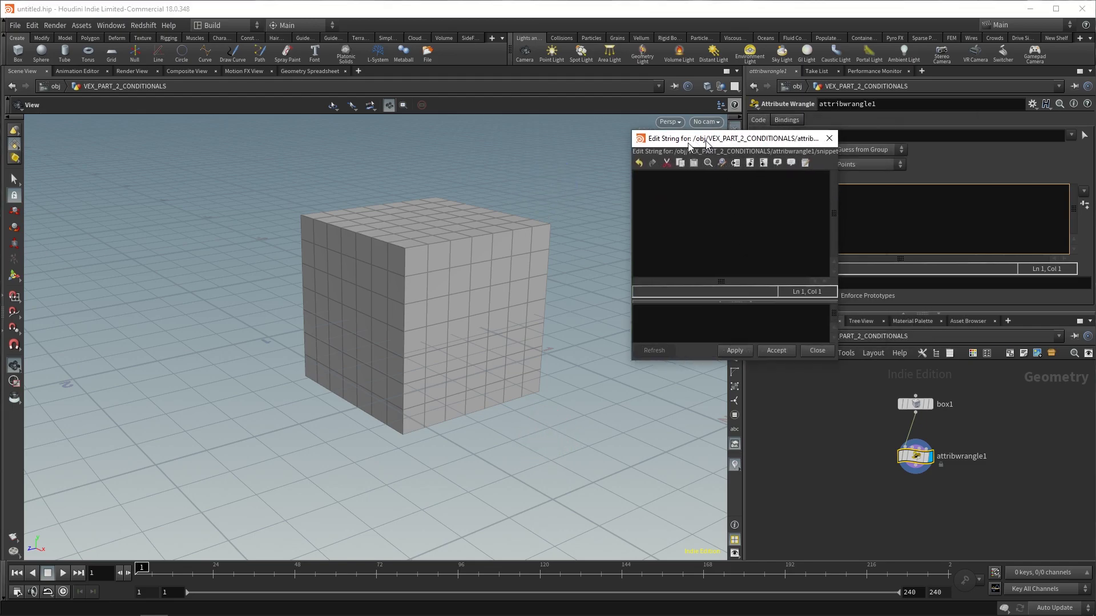
pyautogui.moveTo(864, 118); pyautogui.dragTo(368, 159)
pyautogui.moveTo(471, 245); pyautogui.dragTo(742, 234)
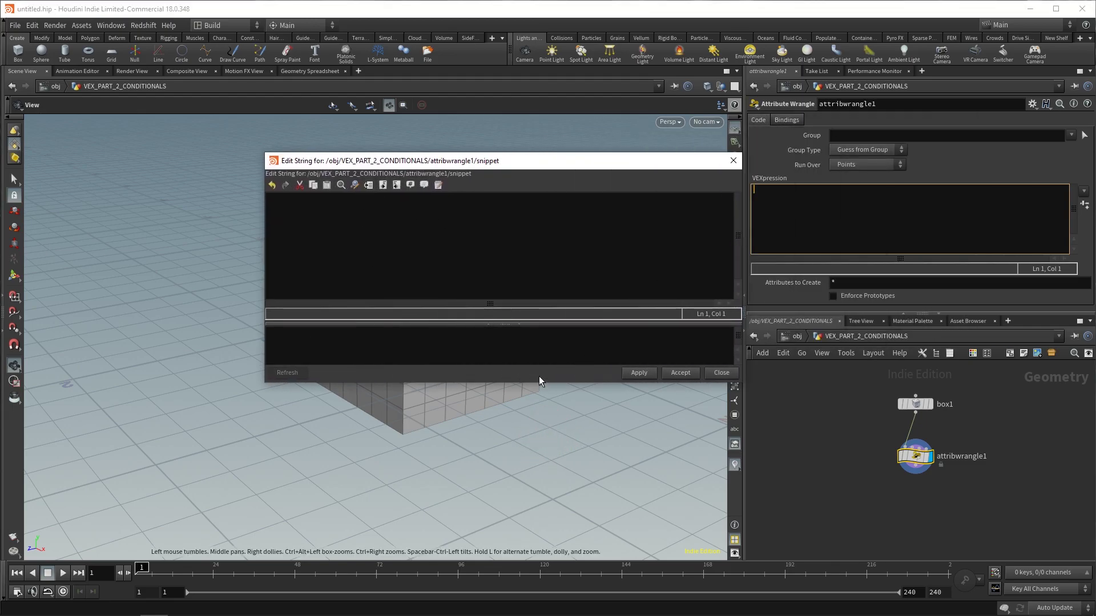
pyautogui.moveTo(534, 385); pyautogui.dragTo(534, 524)
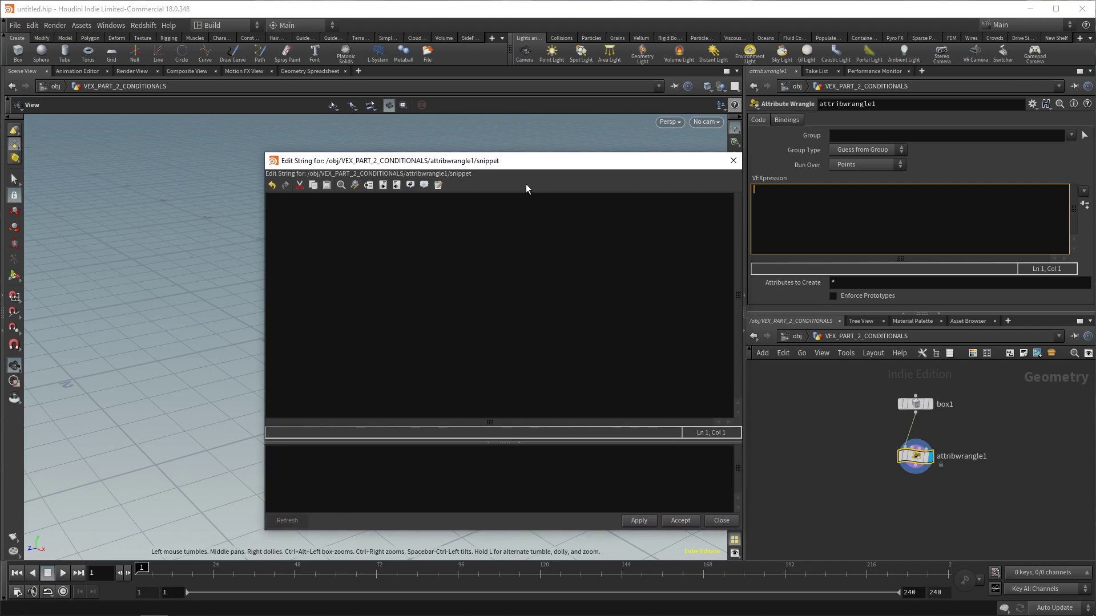
pyautogui.moveTo(514, 160); pyautogui.dragTo(455, 127)
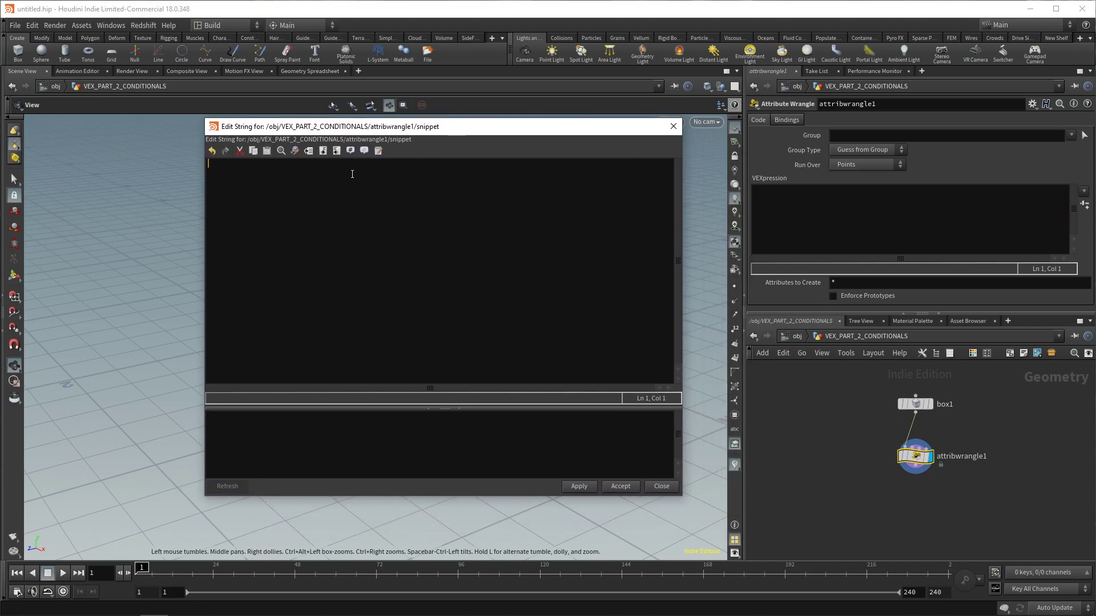
pyautogui.moveTo(349, 128); pyautogui.dragTo(666, 134)
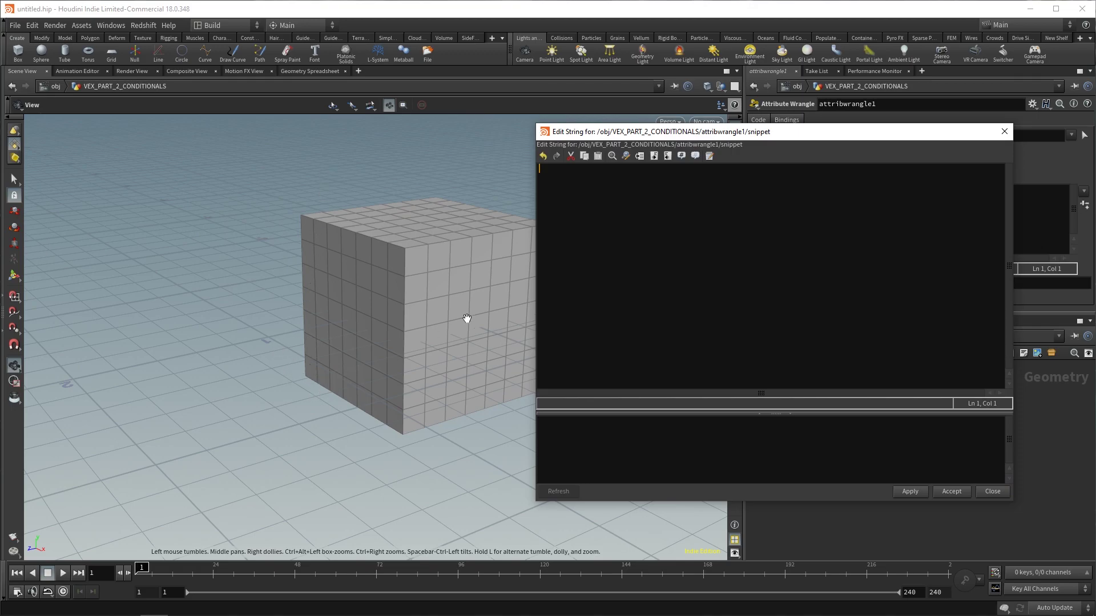
pyautogui.moveTo(618, 133); pyautogui.dragTo(657, 152)
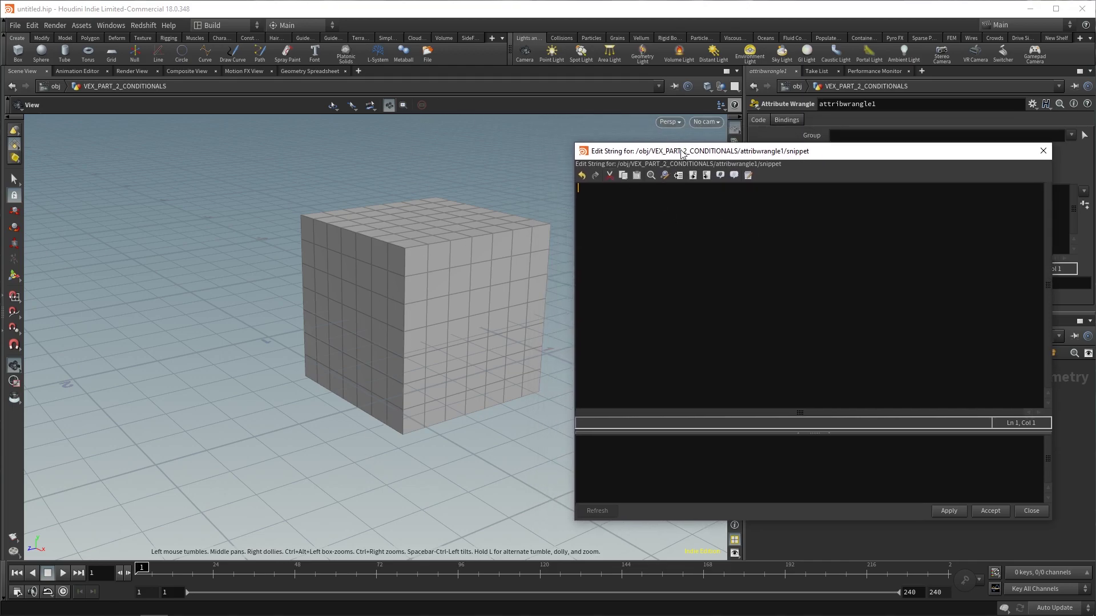
pyautogui.moveTo(683, 152); pyautogui.dragTo(463, 144)
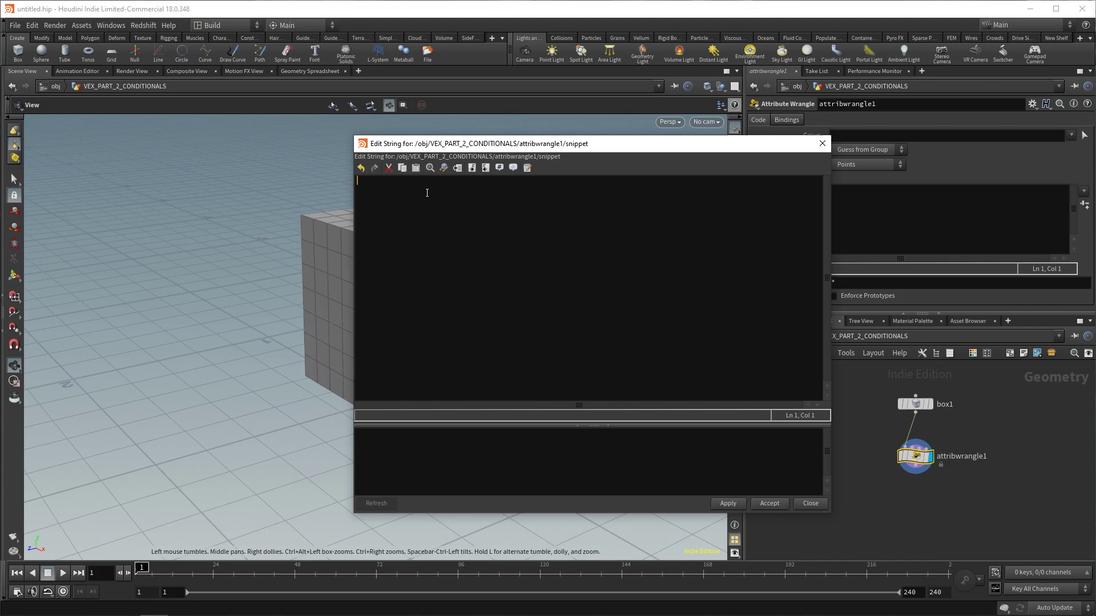
pyautogui.write('loat yPos =')
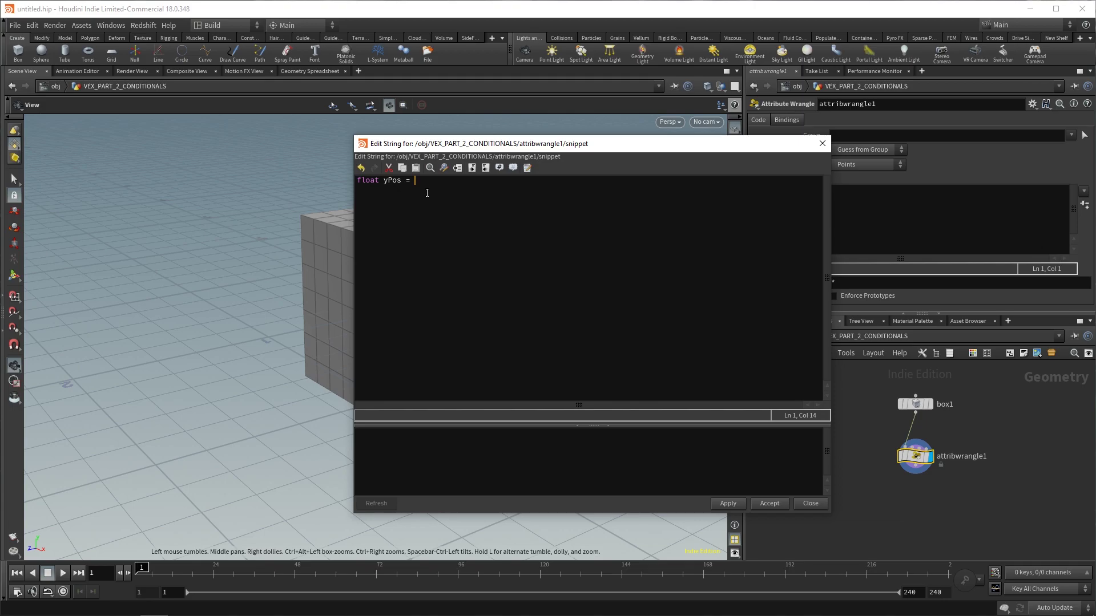
pyautogui.write('@P.y;')
pyautogui.doubleClick(424, 180)
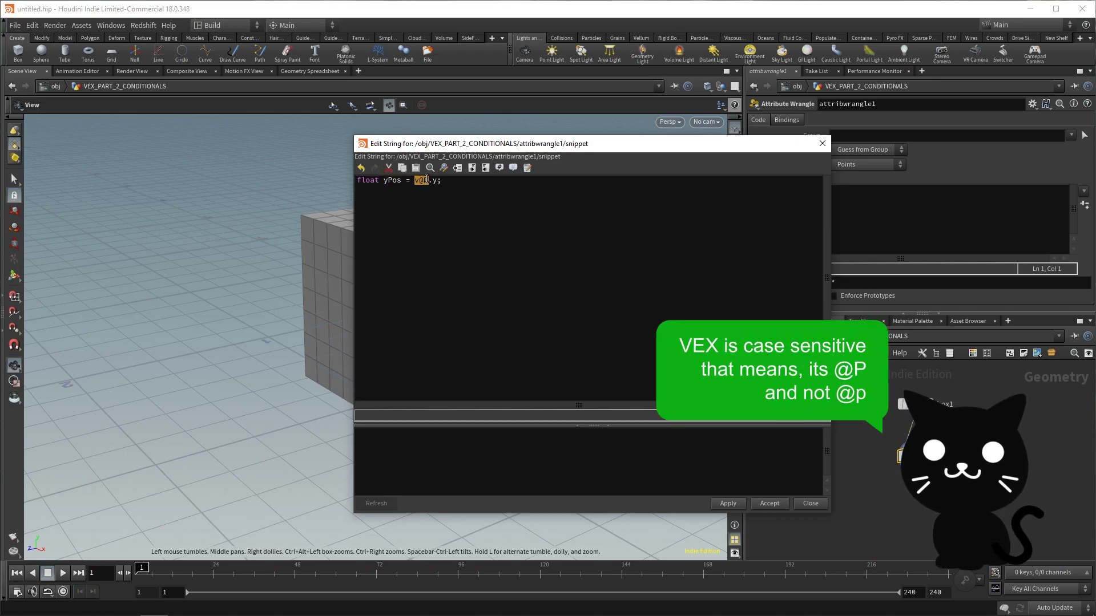
pyautogui.doubleClick(435, 181)
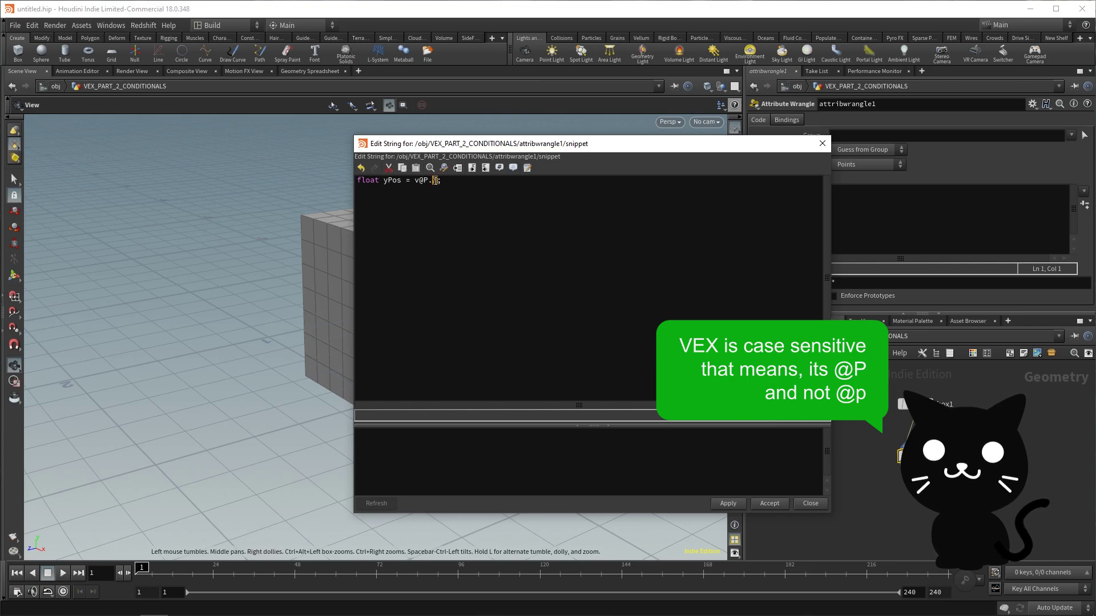
pyautogui.doubleClick(424, 181)
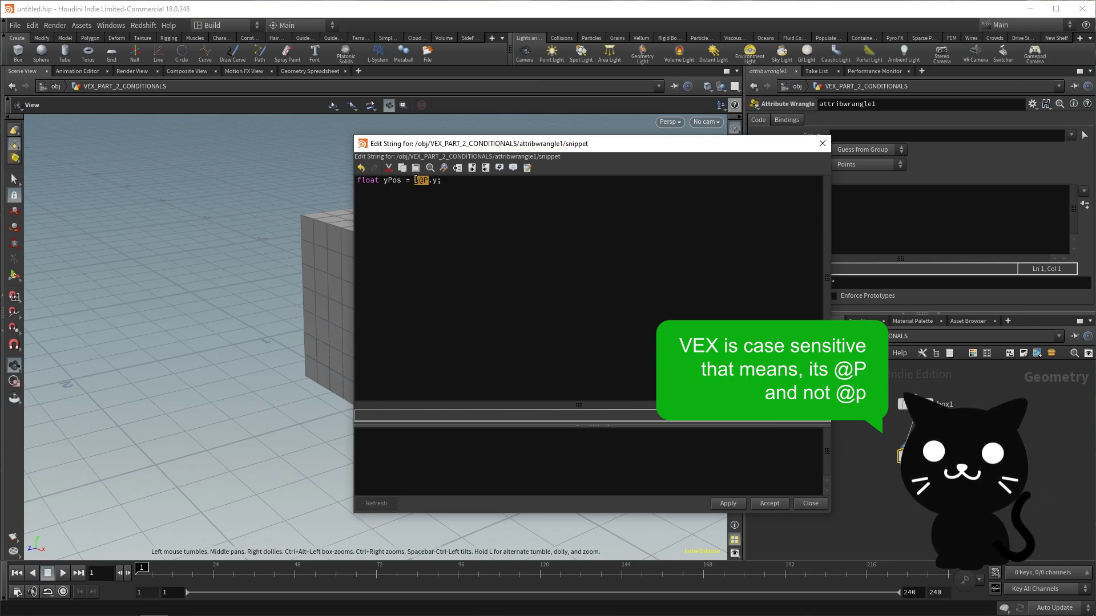
pyautogui.click(431, 182)
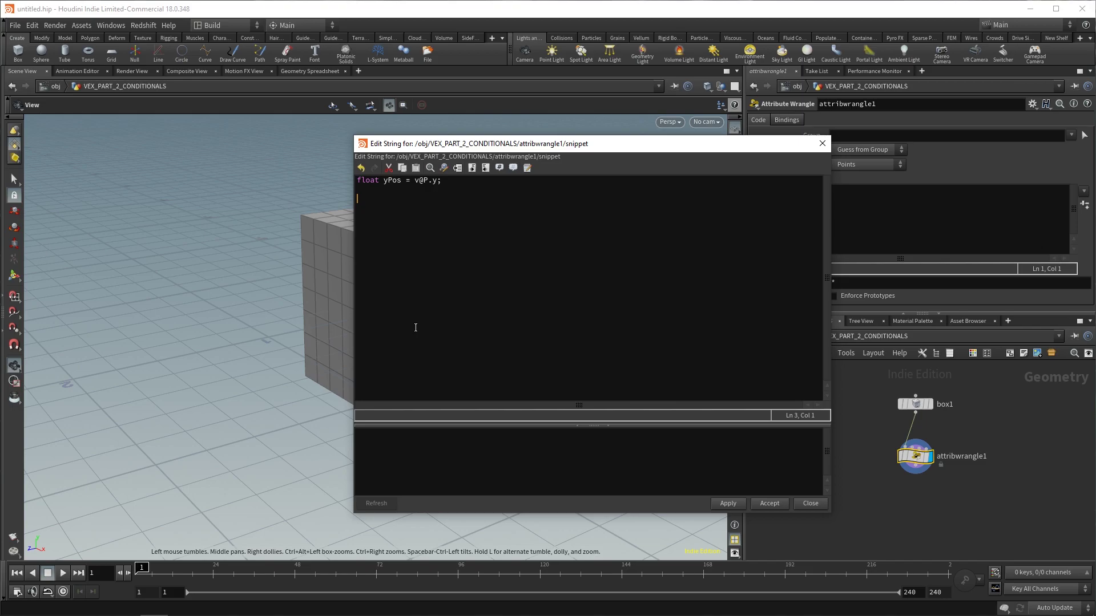
pyautogui.write('if()')
# - Write an empty 'if(){ }' block below the yPos line
pyautogui.press('Left')
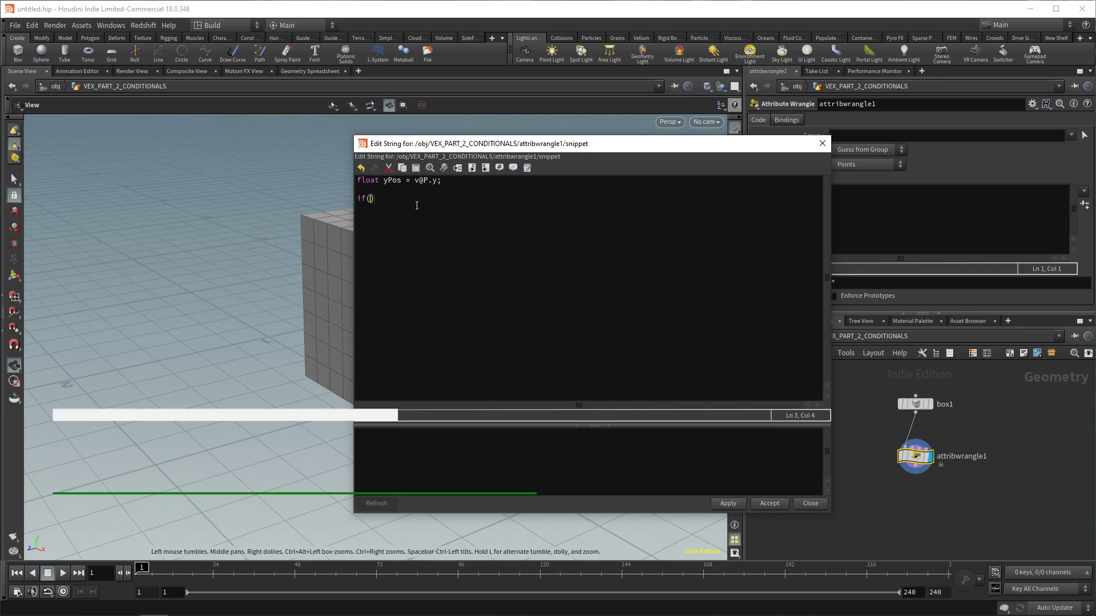
pyautogui.press('Right')
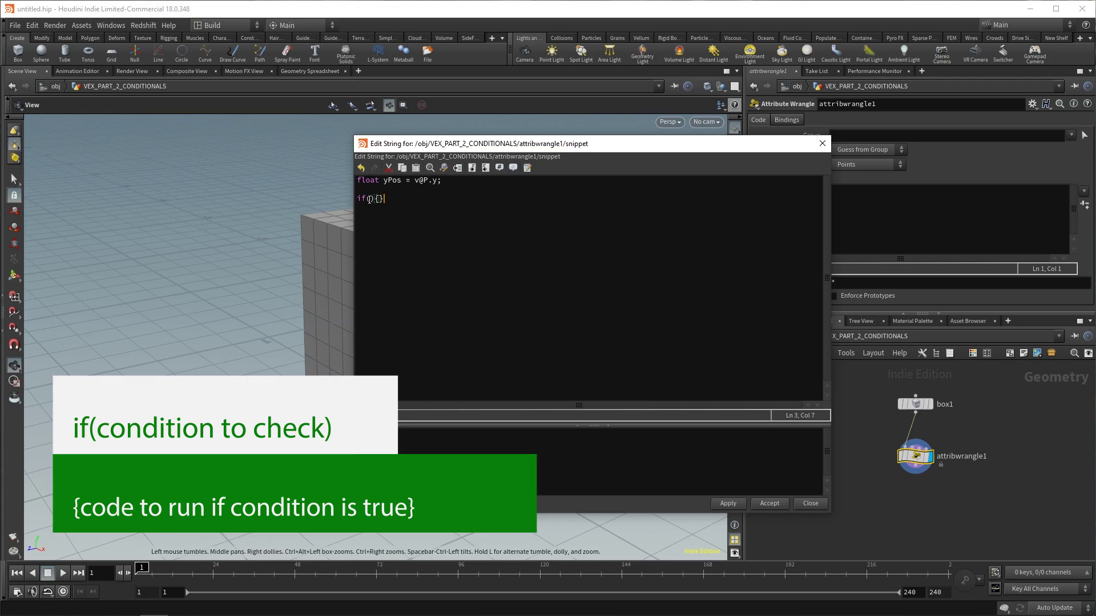
pyautogui.press('Right')
pyautogui.press('Right')
pyautogui.click(396, 200)
pyautogui.click(370, 199)
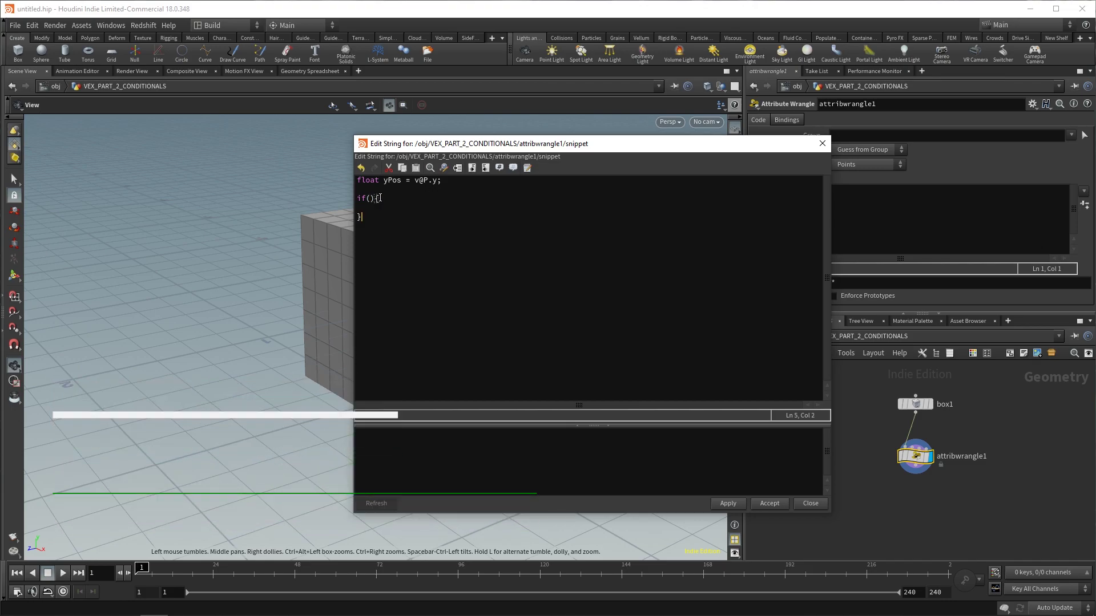
pyautogui.click(370, 199)
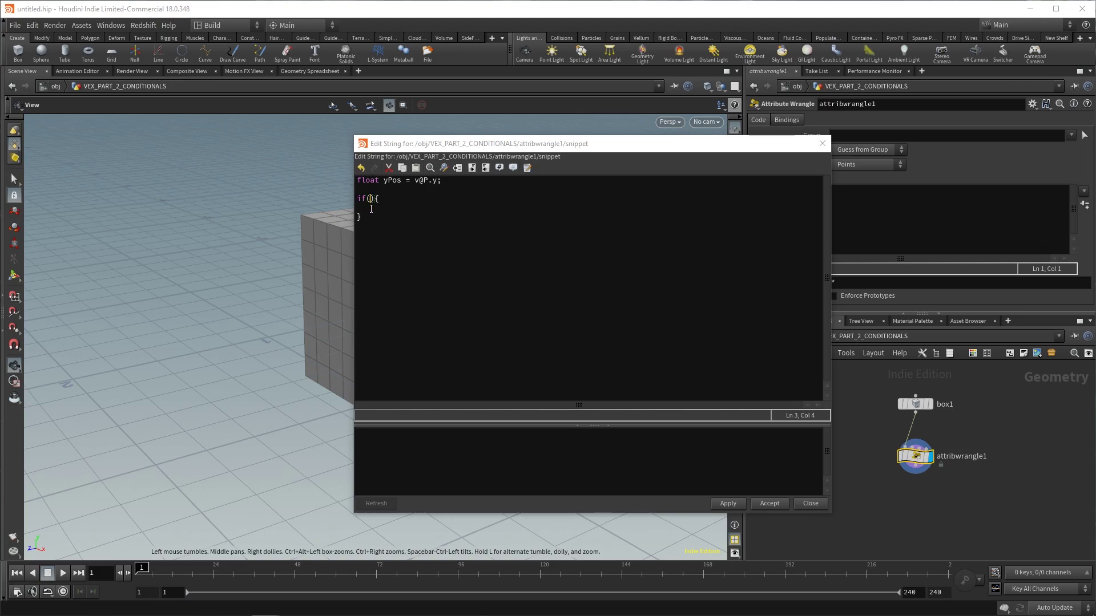
pyautogui.click(369, 208)
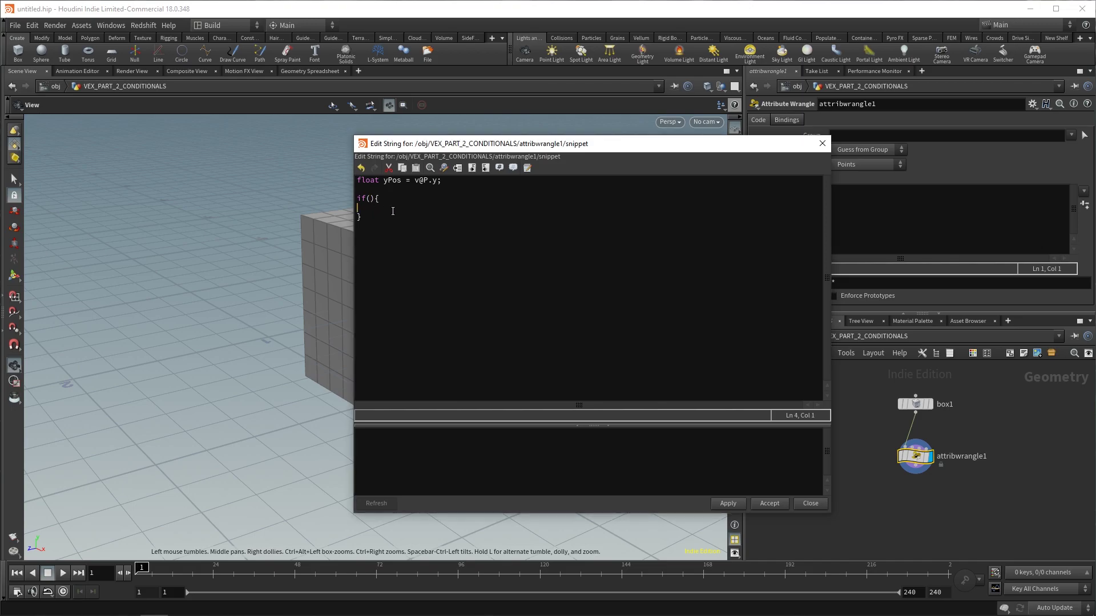
pyautogui.click(371, 198)
# - Fill the if condition with 'yPos > 0', moving the editor aside to check the cube
pyautogui.moveTo(467, 143); pyautogui.dragTo(730, 149)
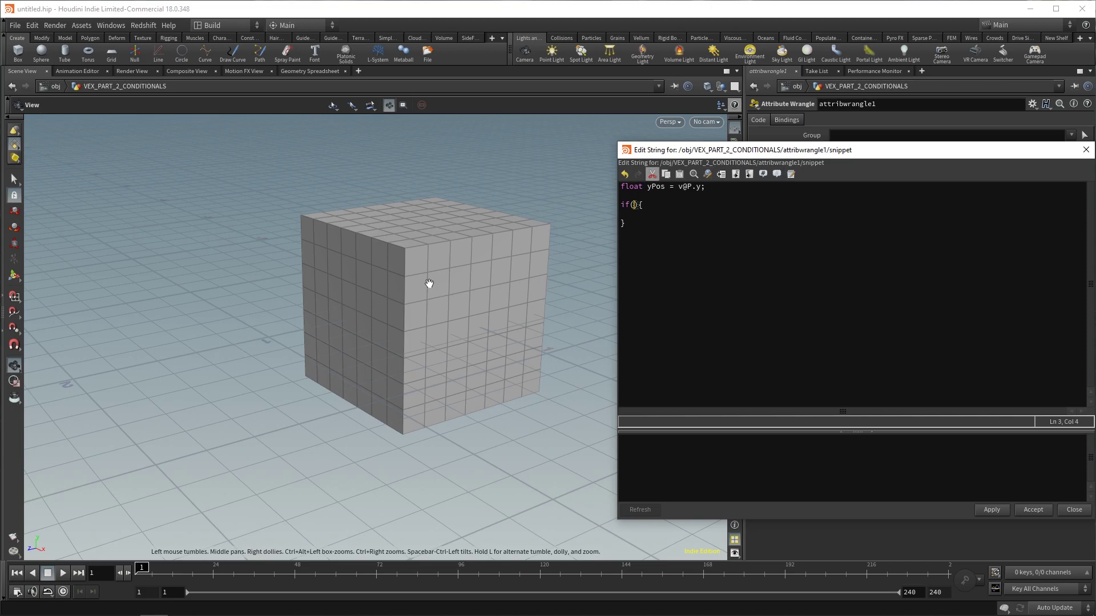
pyautogui.moveTo(804, 150); pyautogui.dragTo(805, 140)
pyautogui.moveTo(713, 142); pyautogui.dragTo(426, 144)
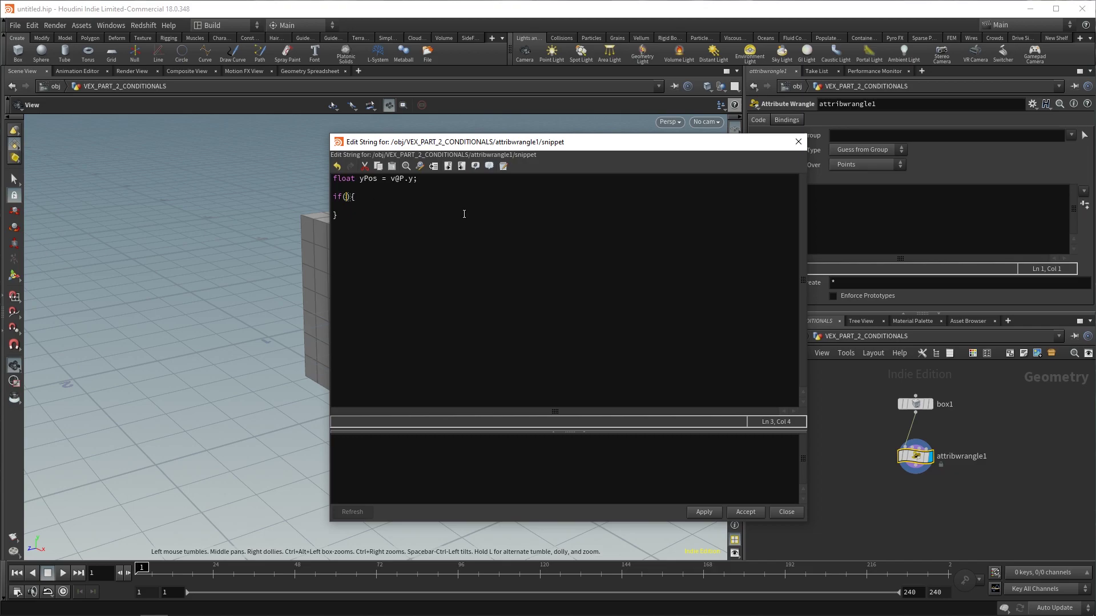
pyautogui.write('yPos')
pyautogui.write(' > ')
pyautogui.write('0')
pyautogui.hotkey('ctrl', 'Left')
pyautogui.hotkey('ctrl', 'Left')
pyautogui.hotkey('ctrl', 'Left')
pyautogui.hotkey('ctrl', 'shift', 'Right')
pyautogui.hotkey('ctrl', 'shift', 'Right')
pyautogui.hotkey('ctrl', 'shift', 'Right')
pyautogui.click(351, 207)
pyautogui.write('v@Cd.x ')
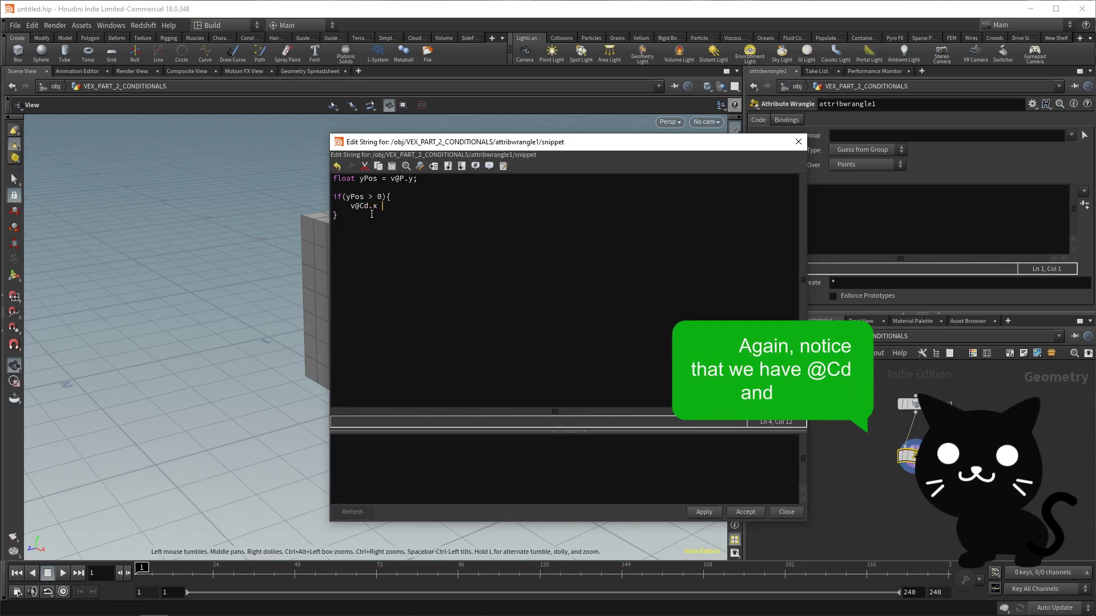
pyautogui.write('=0')
pyautogui.press('BackSpace')
pyautogui.write('0')
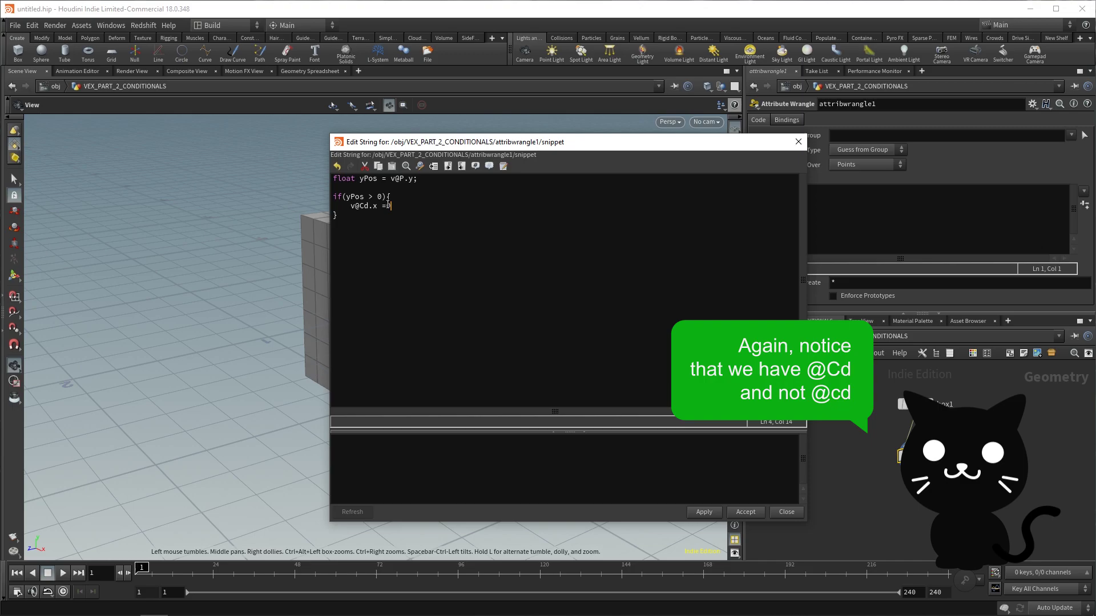
pyautogui.press('BackSpace')
pyautogui.write(';')
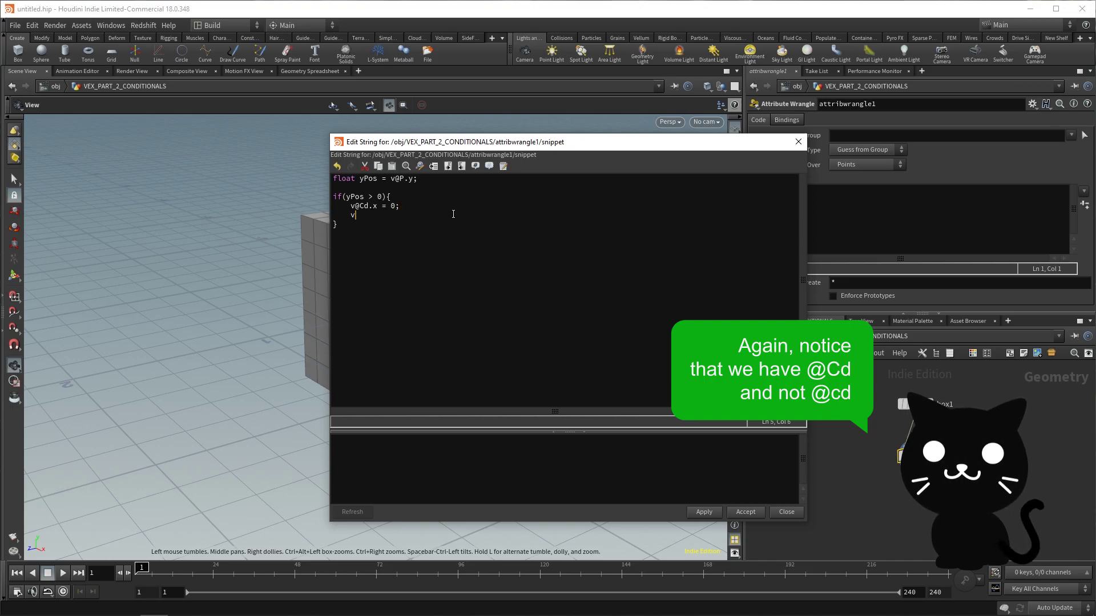
pyautogui.press('Return')
pyautogui.write('v@Cd')
pyautogui.write('.y')
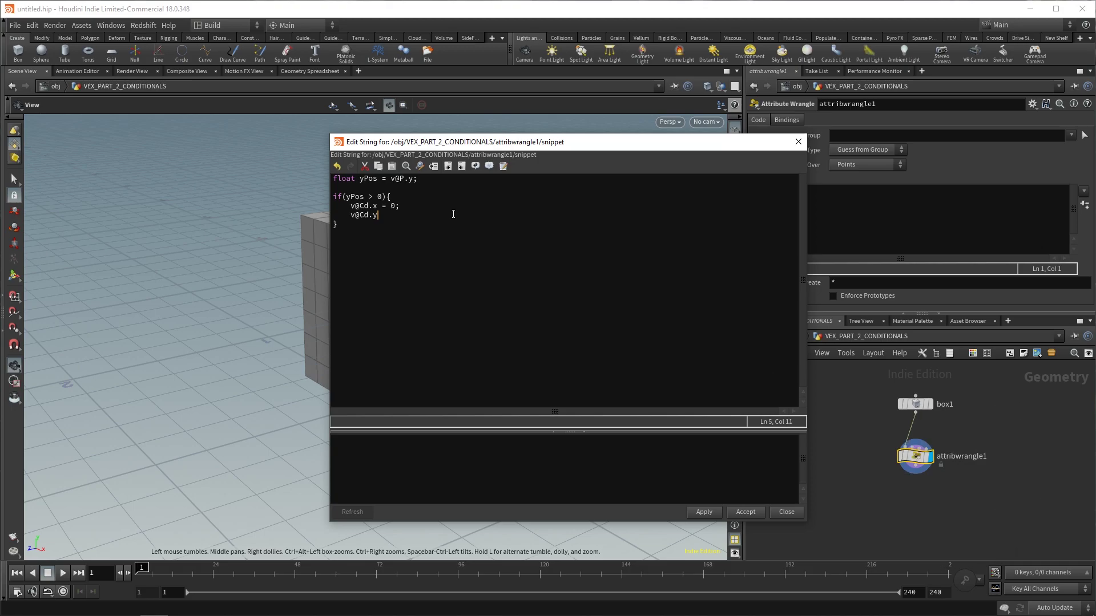
pyautogui.write(' = 0;')
pyautogui.press('Return')
pyautogui.write('v@Cd.')
pyautogui.write('z')
pyautogui.write('=1')
pyautogui.write(' 1')
pyautogui.write(';')
pyautogui.click(703, 513)
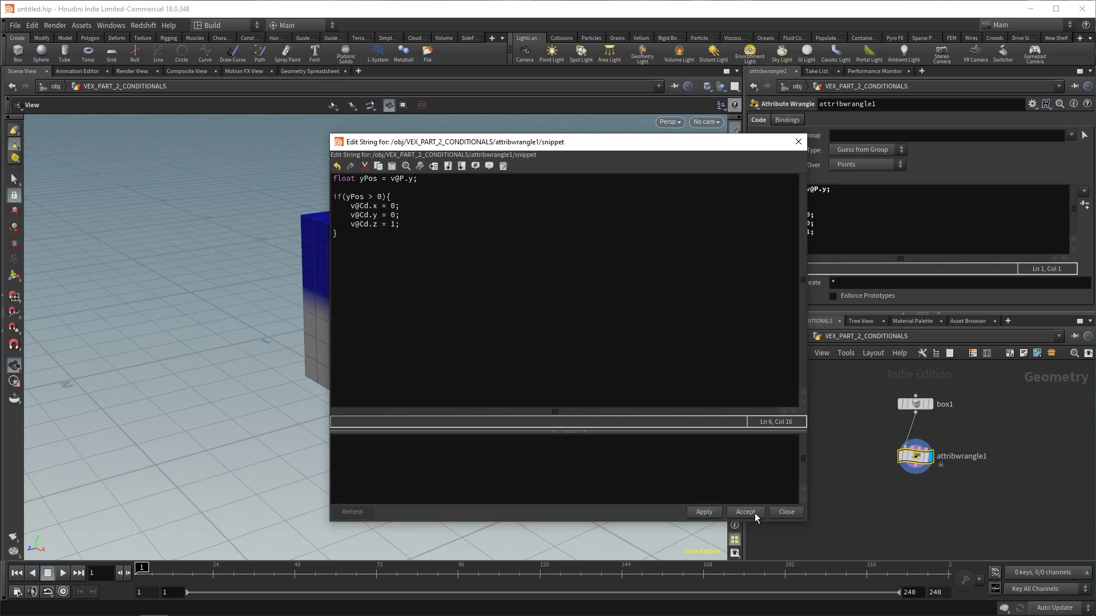
# - Set box1's Axis Divisions to 15, 15, 15
pyautogui.click(746, 513)
pyautogui.moveTo(450, 293)
pyautogui.mouseDown()
pyautogui.moveTo(474, 258)
pyautogui.moveTo(489, 325)
pyautogui.moveTo(639, 334)
pyautogui.moveTo(411, 285)
pyautogui.moveTo(391, 306)
pyautogui.moveTo(339, 287)
pyautogui.mouseUp()
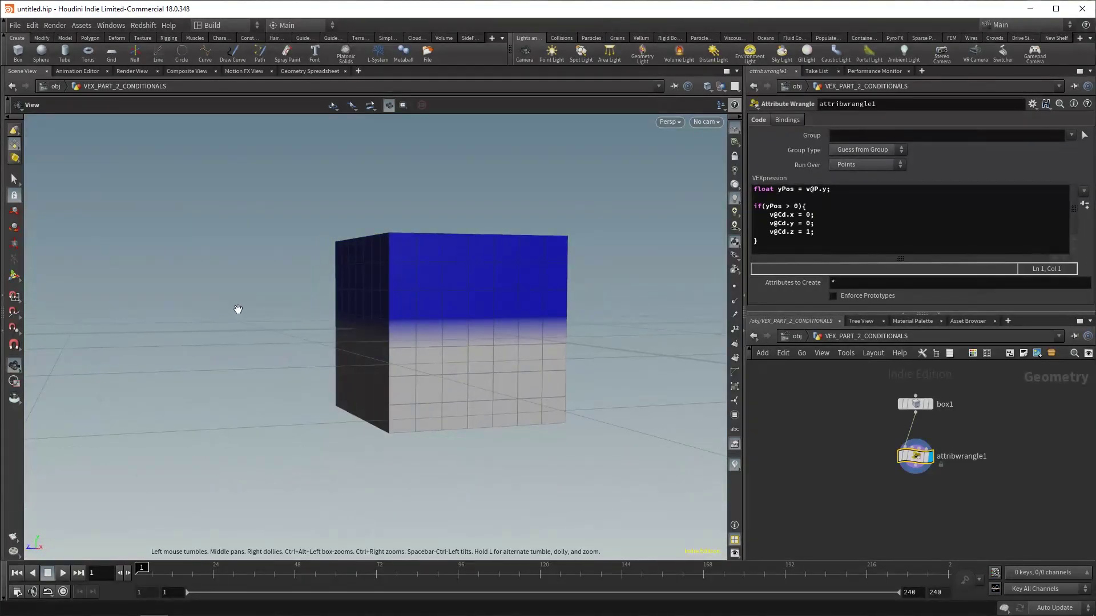
pyautogui.moveTo(594, 315); pyautogui.dragTo(541, 377)
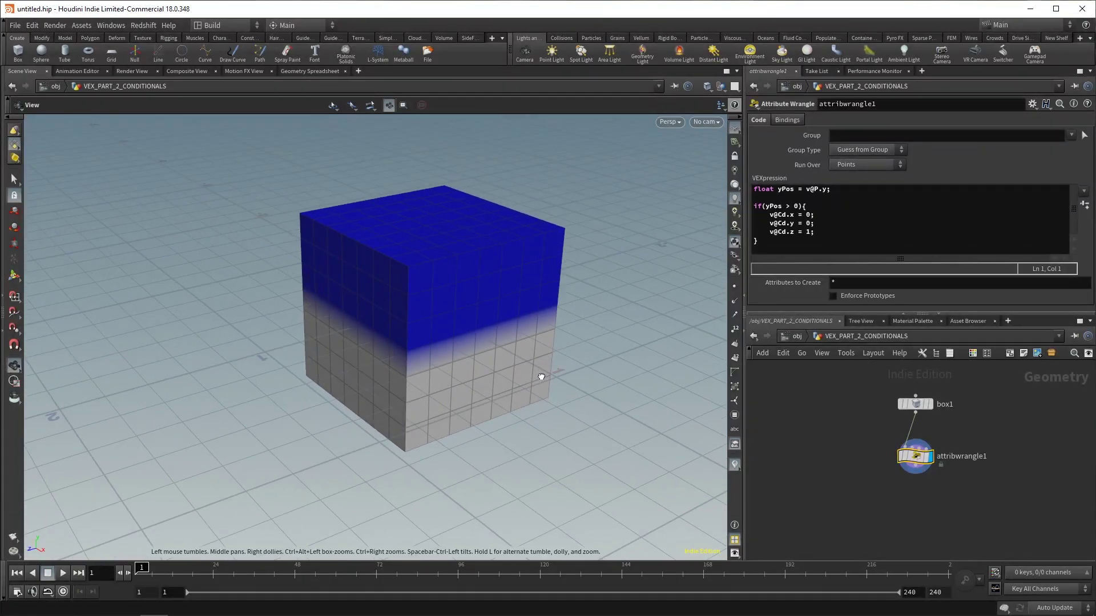
pyautogui.click(916, 404)
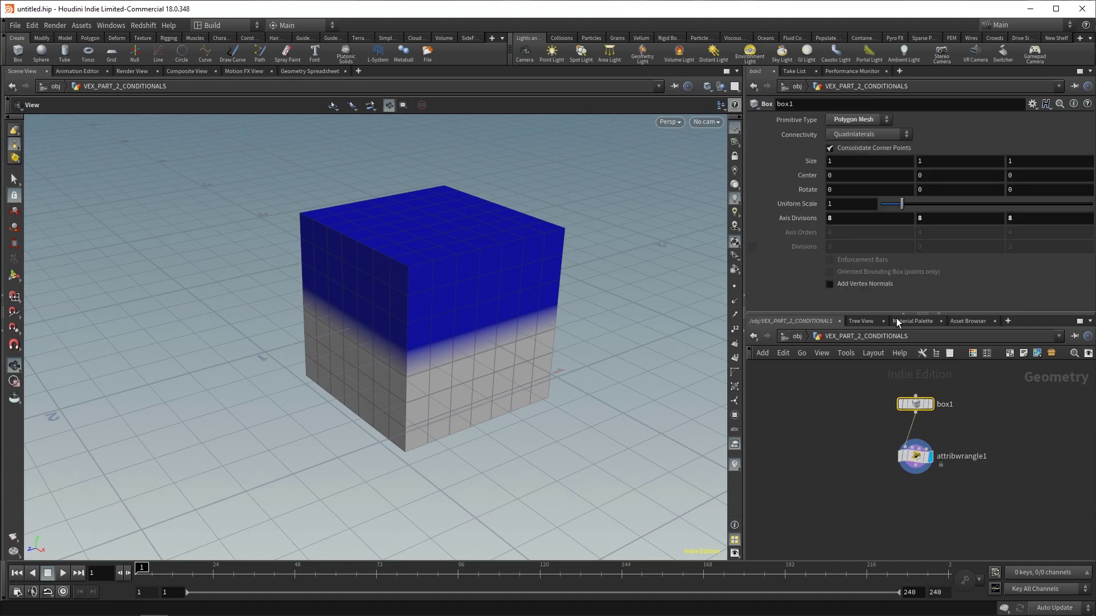
pyautogui.doubleClick(841, 217)
pyautogui.write('51')
pyautogui.press('Tab')
pyautogui.write('15')
pyautogui.press('Tab')
pyautogui.write('15')
pyautogui.press('Return')
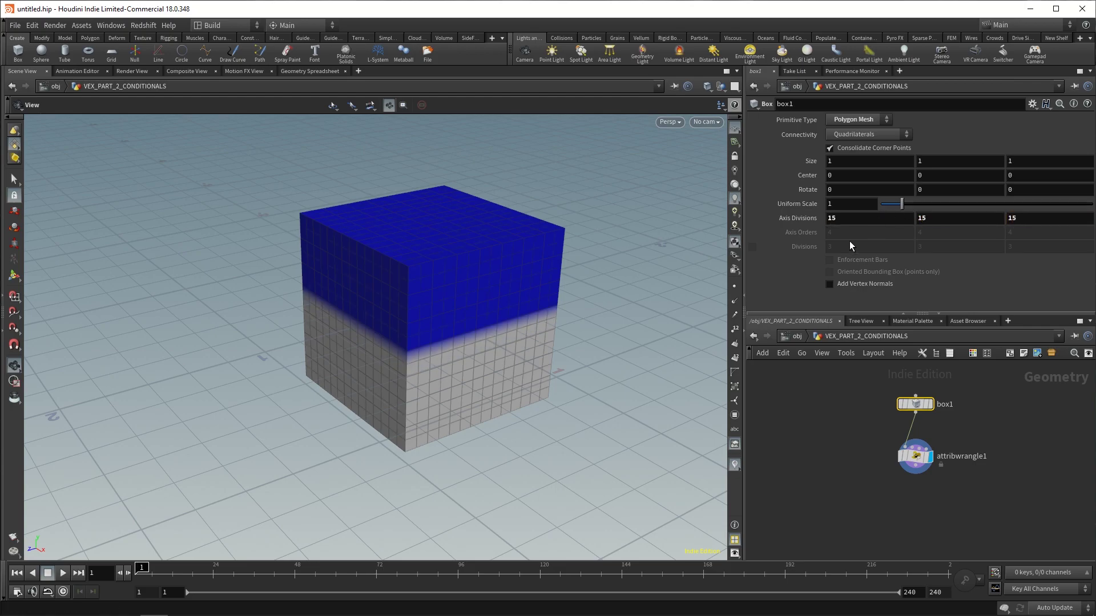
pyautogui.scroll(-1, 1003, 417)
# - Add transform1 between box1 and attribwrangle1, and transform2 below the wrangle
pyautogui.press('Tab')
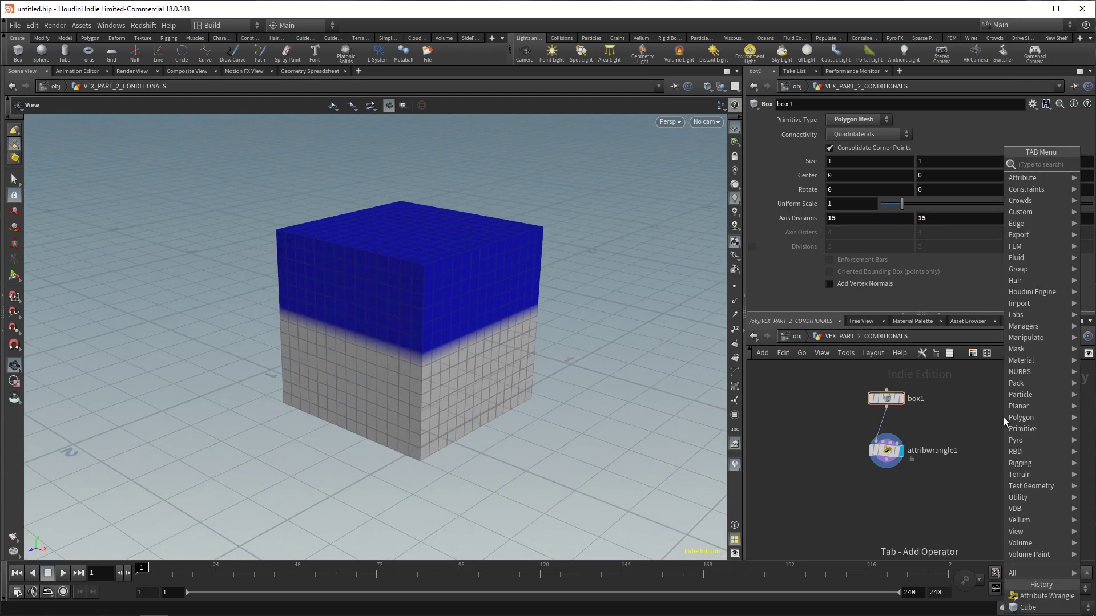
pyautogui.write('tra')
pyautogui.click(914, 187)
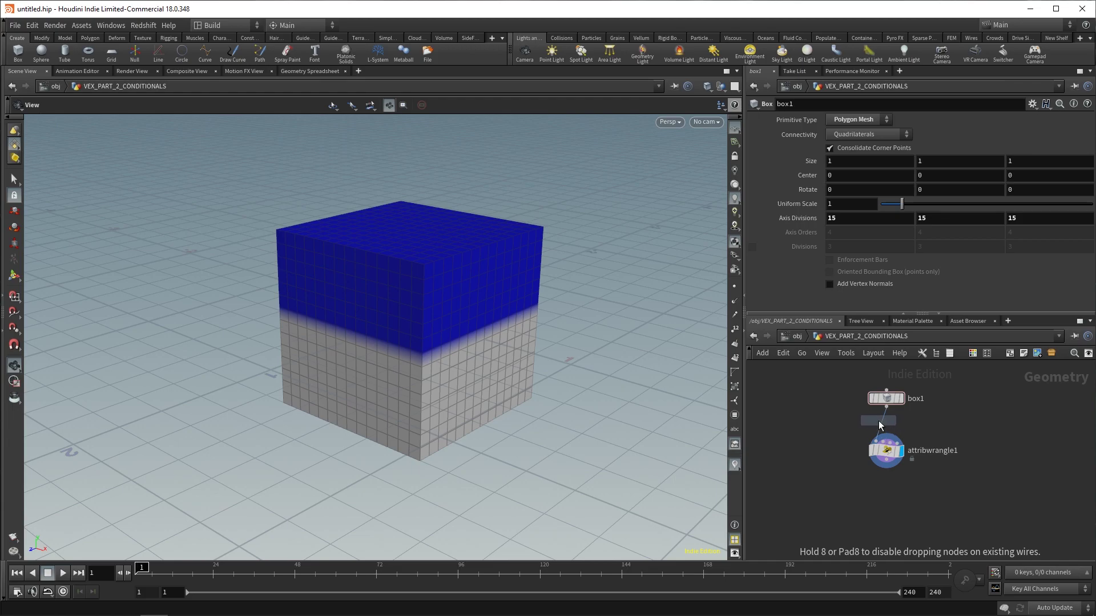
pyautogui.click(880, 423)
pyautogui.press('Tab')
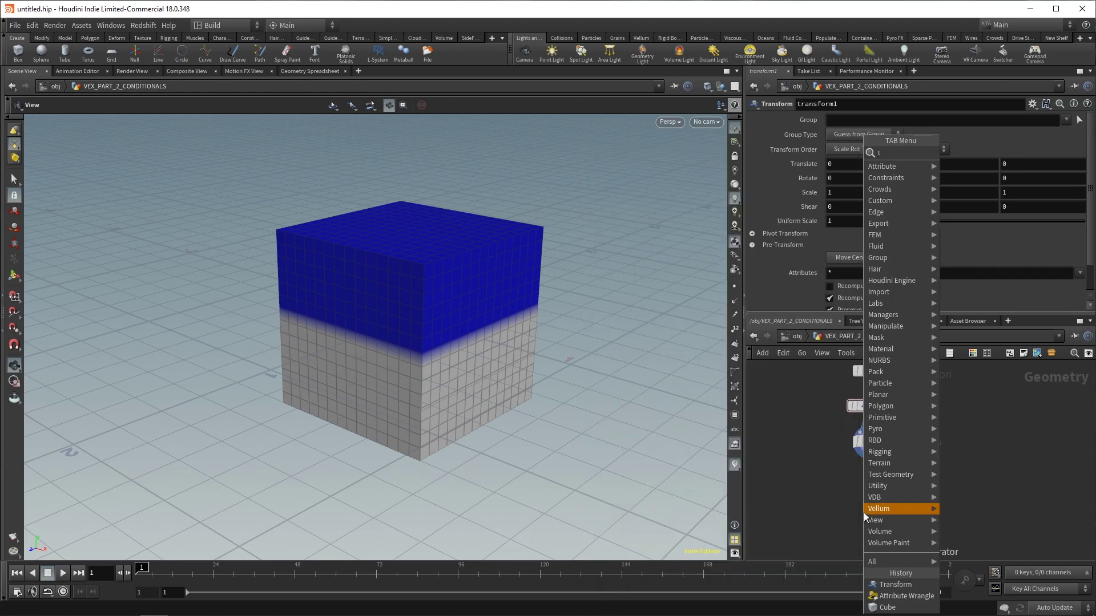
pyautogui.write('transf')
pyautogui.click(1003, 164)
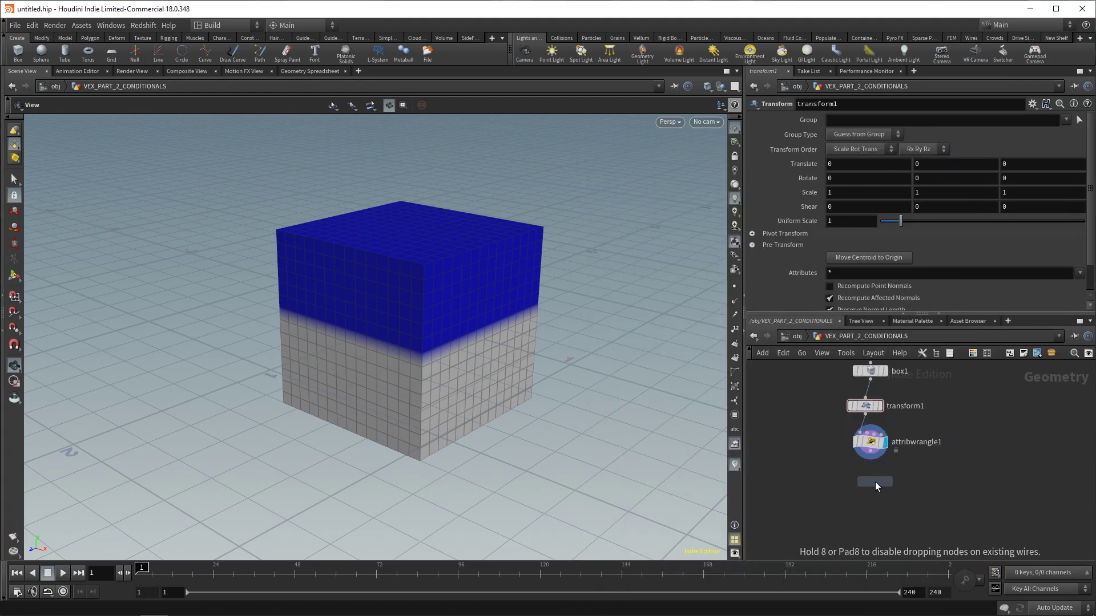
pyautogui.click(875, 482)
# - Raise the cube along Y with transform1, then undo the move
pyautogui.click(871, 456)
pyautogui.click(871, 477)
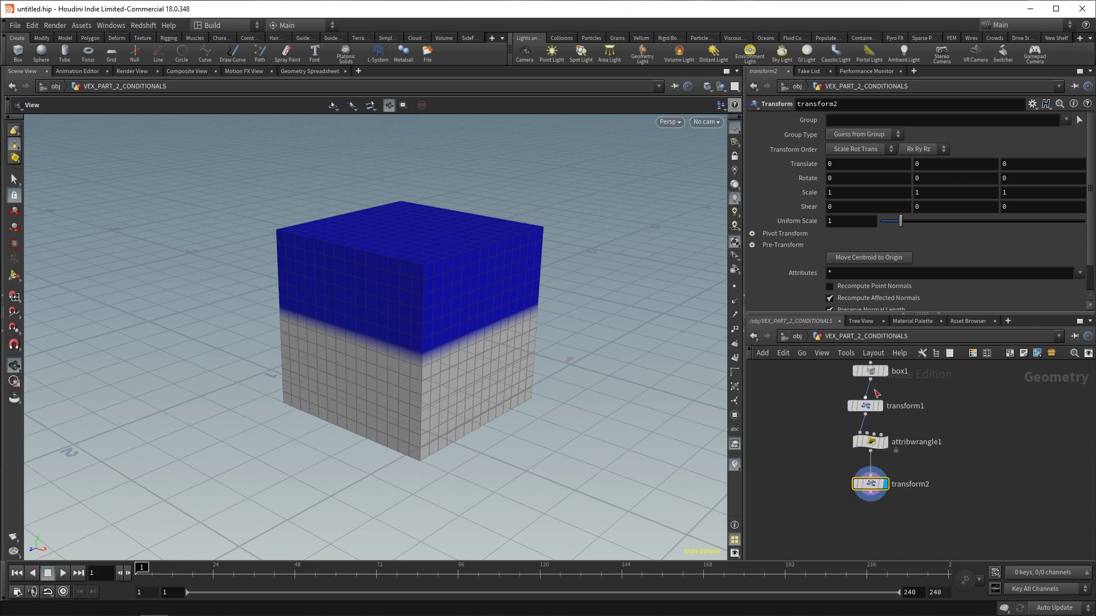
pyautogui.click(864, 406)
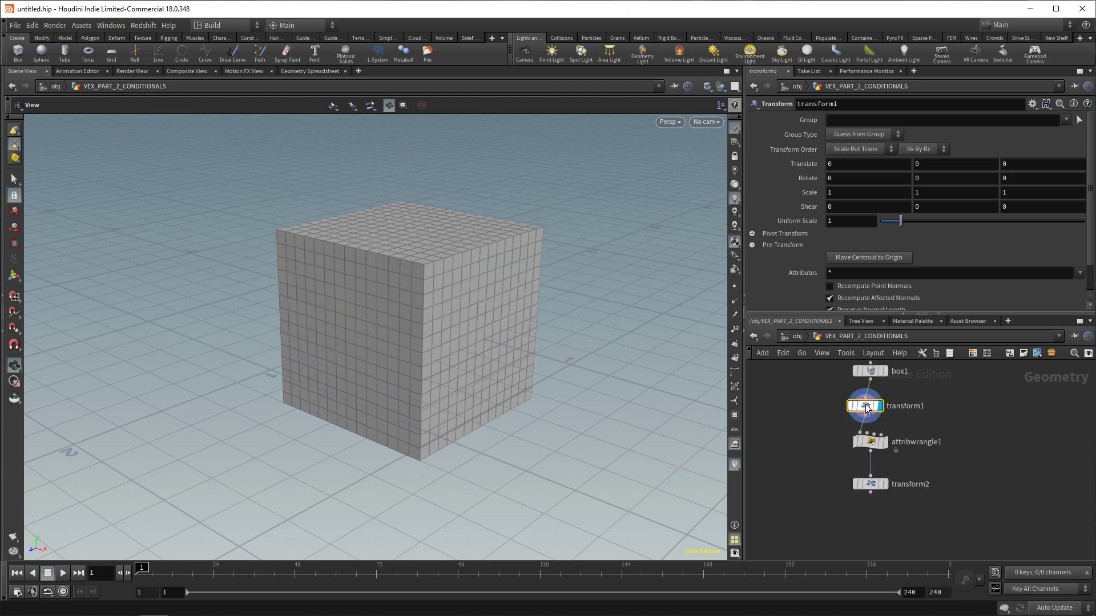
pyautogui.doubleClick(894, 442)
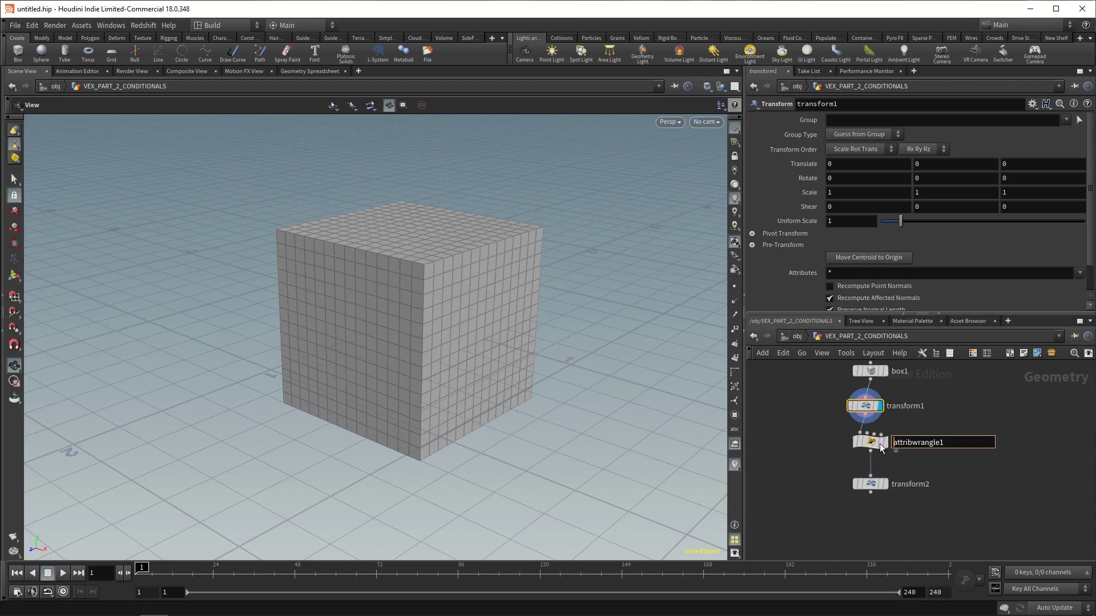
pyautogui.click(871, 442)
pyautogui.click(864, 405)
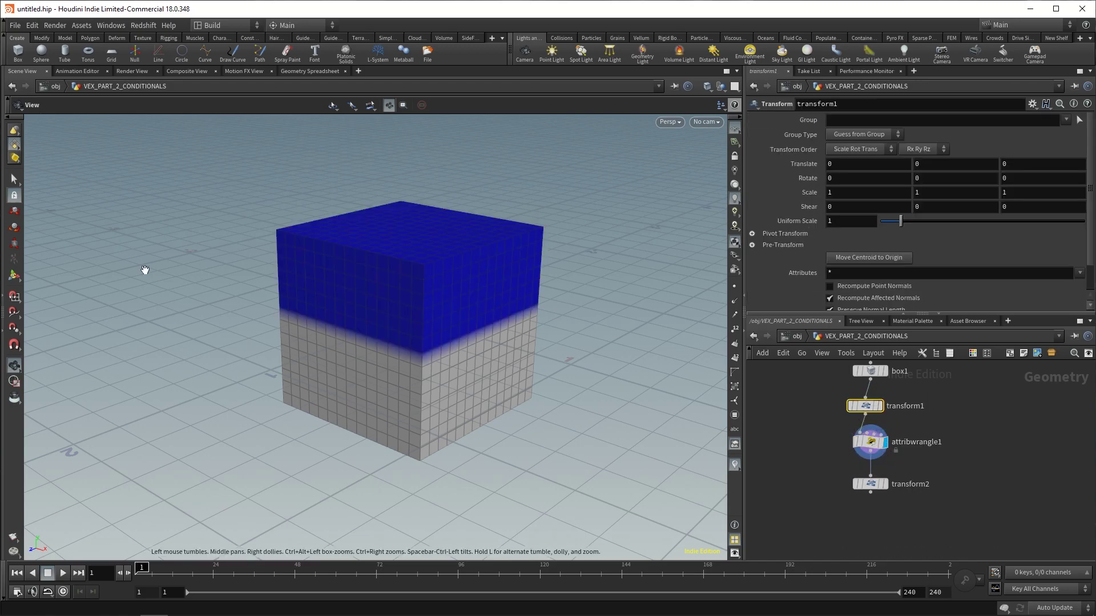
pyautogui.click(15, 276)
pyautogui.moveTo(410, 301)
pyautogui.mouseDown()
pyautogui.moveTo(413, 216)
pyautogui.moveTo(422, 329)
pyautogui.moveTo(422, 240)
pyautogui.moveTo(390, 174)
pyautogui.moveTo(398, 316)
pyautogui.moveTo(403, 240)
pyautogui.mouseUp()
pyautogui.hotkey('ctrl', 'z')
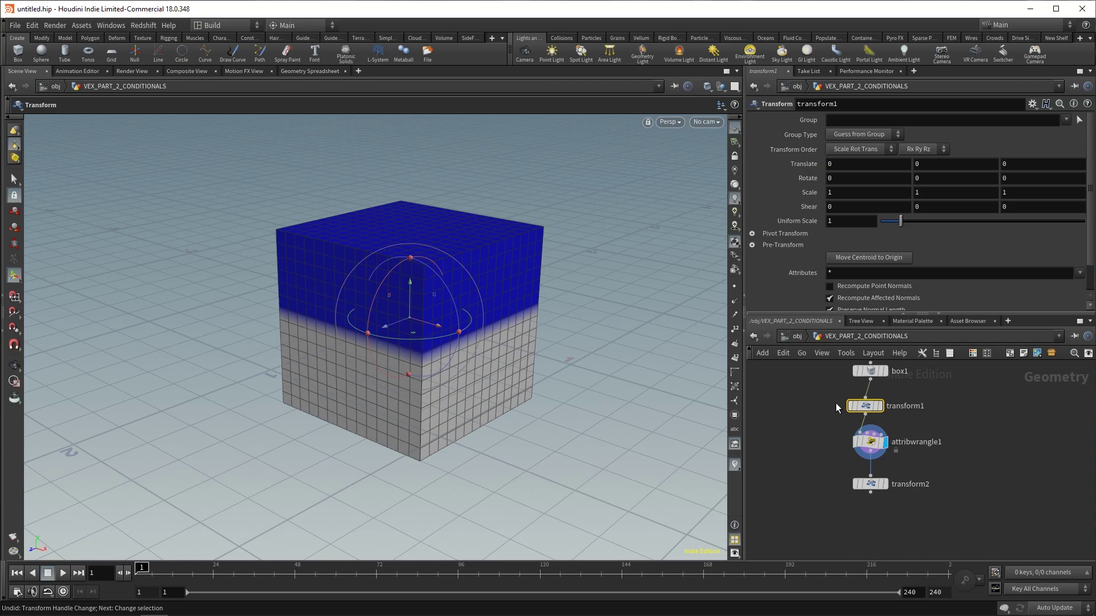
# - Move the cube along Y with transform2, then delete that Transform node
pyautogui.click(869, 484)
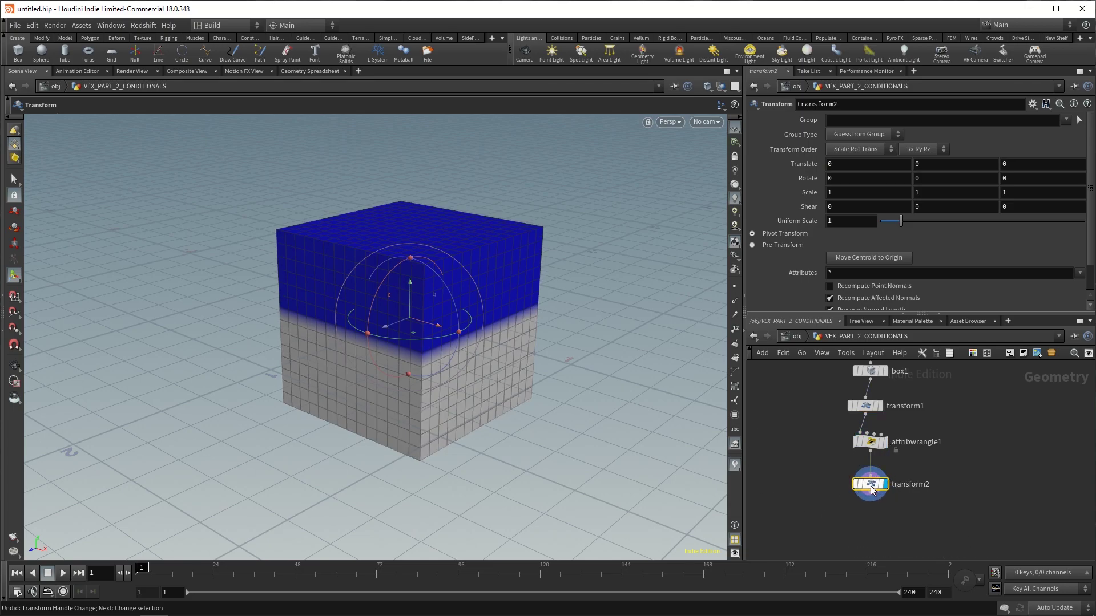
pyautogui.moveTo(411, 284)
pyautogui.mouseDown()
pyautogui.moveTo(422, 224)
pyautogui.moveTo(421, 347)
pyautogui.mouseUp()
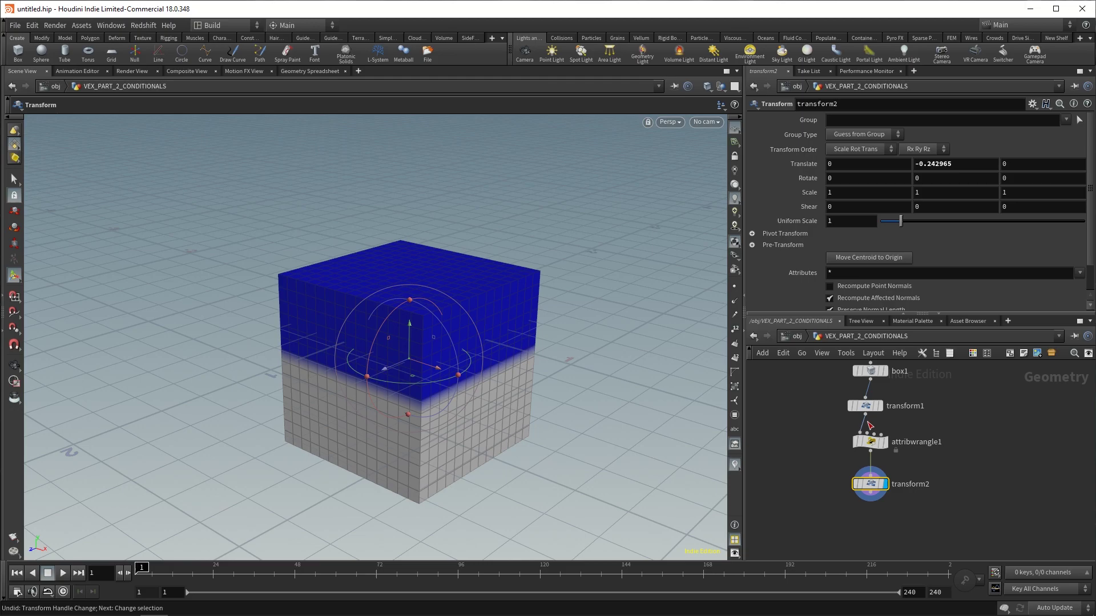
pyautogui.moveTo(410, 325); pyautogui.dragTo(403, 215)
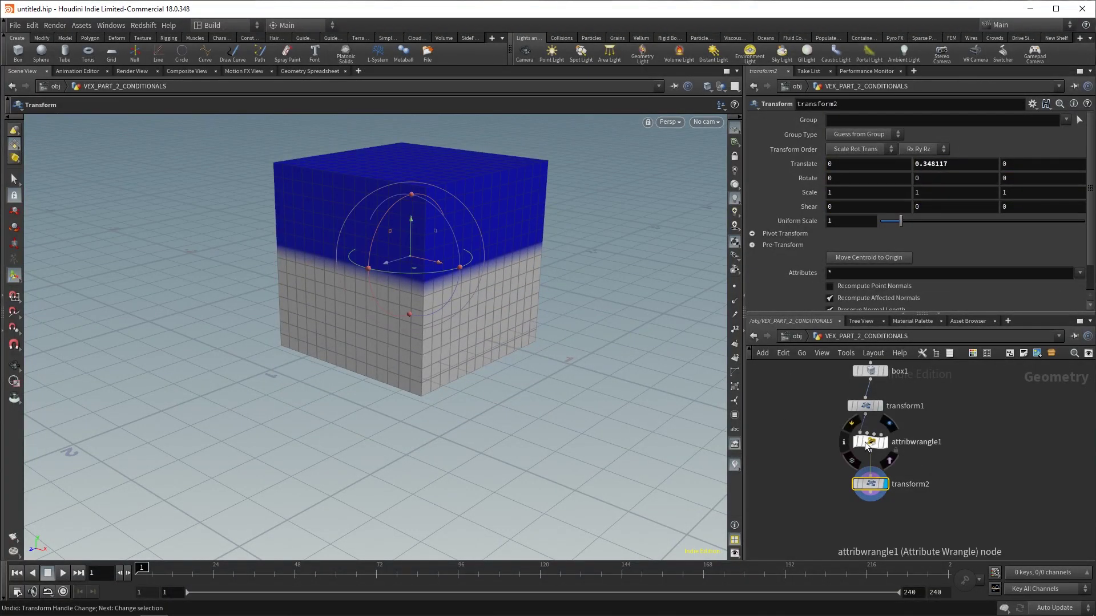
pyautogui.click(864, 442)
pyautogui.click(870, 483)
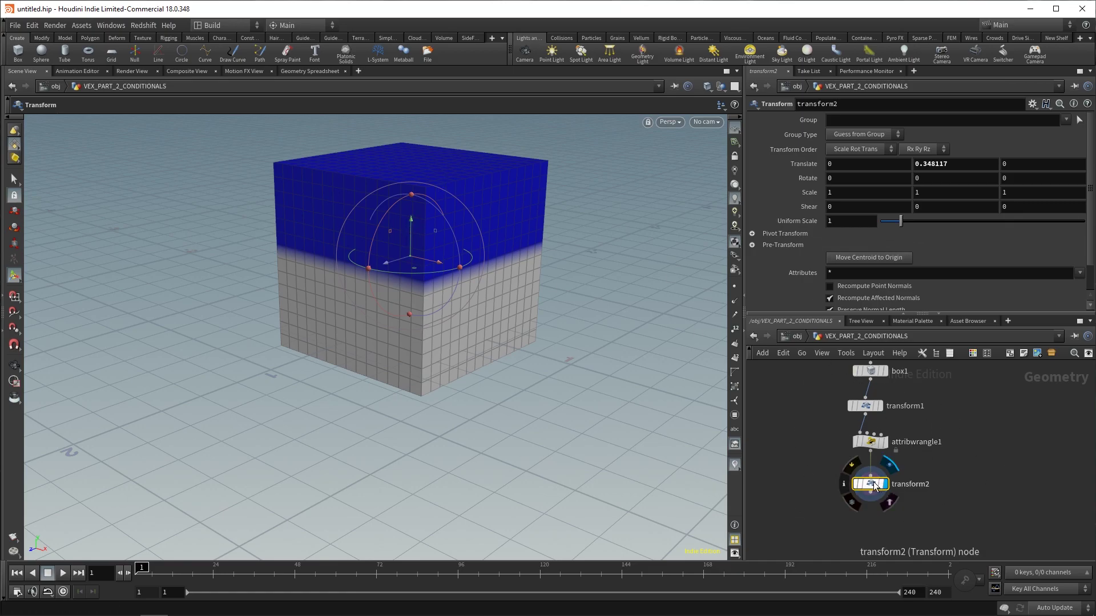
pyautogui.press('Delete')
# - Delete the remaining Transform node and open attribwrangle1's code in the large editor
pyautogui.click(864, 406)
pyautogui.press('Delete')
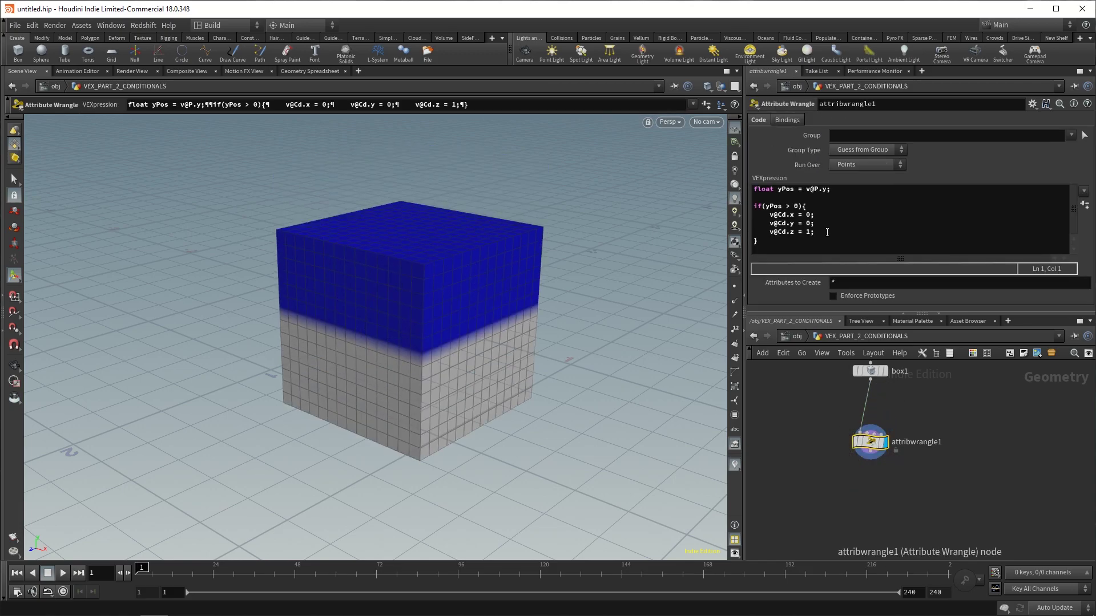
pyautogui.click(801, 242)
pyautogui.hotkey('alt', 'e')
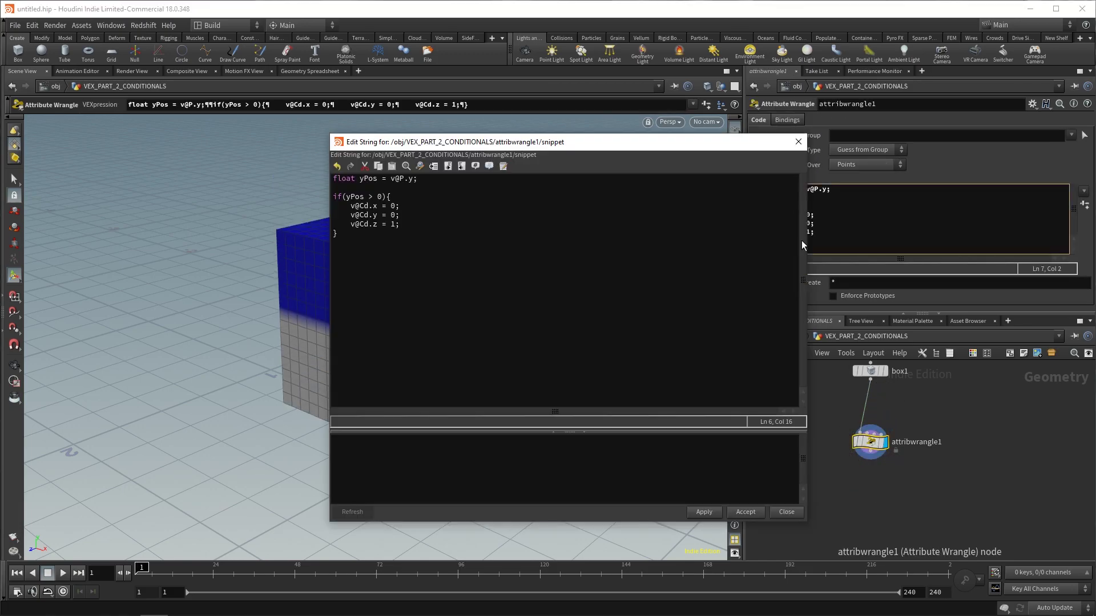
pyautogui.moveTo(534, 141); pyautogui.dragTo(501, 130)
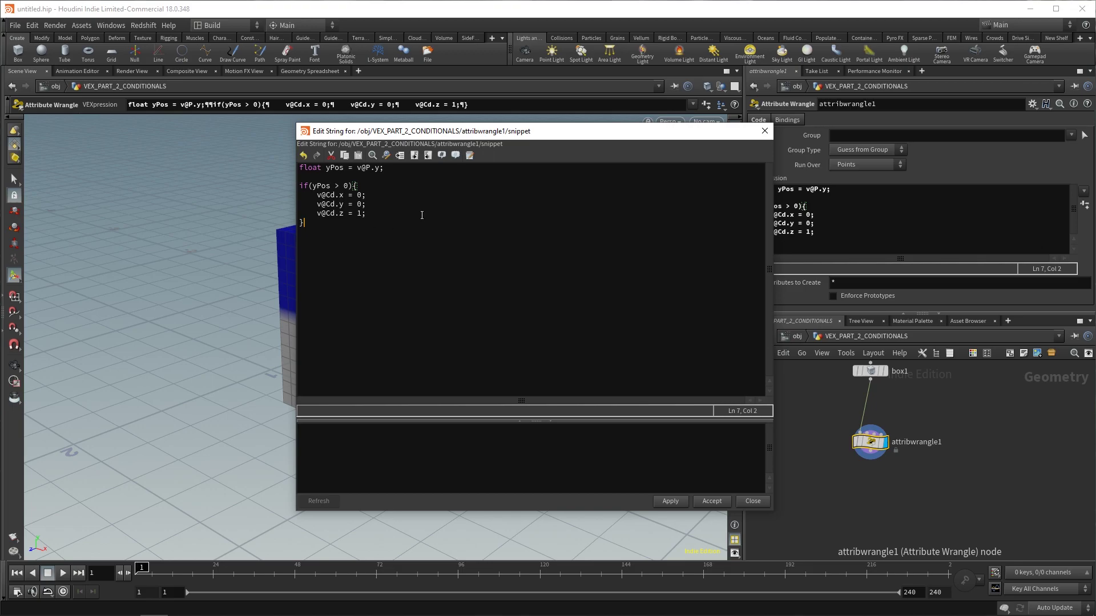
# - Highlight the if block and its 'yPos > 0' condition to explain them
pyautogui.moveTo(308, 188); pyautogui.dragTo(368, 195)
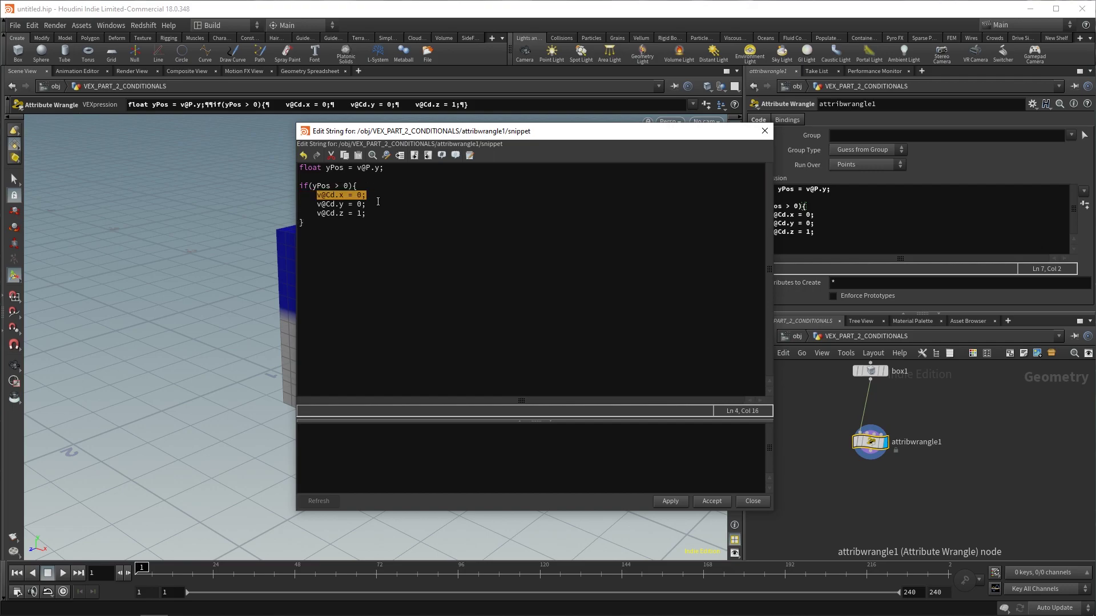
pyautogui.click(360, 237)
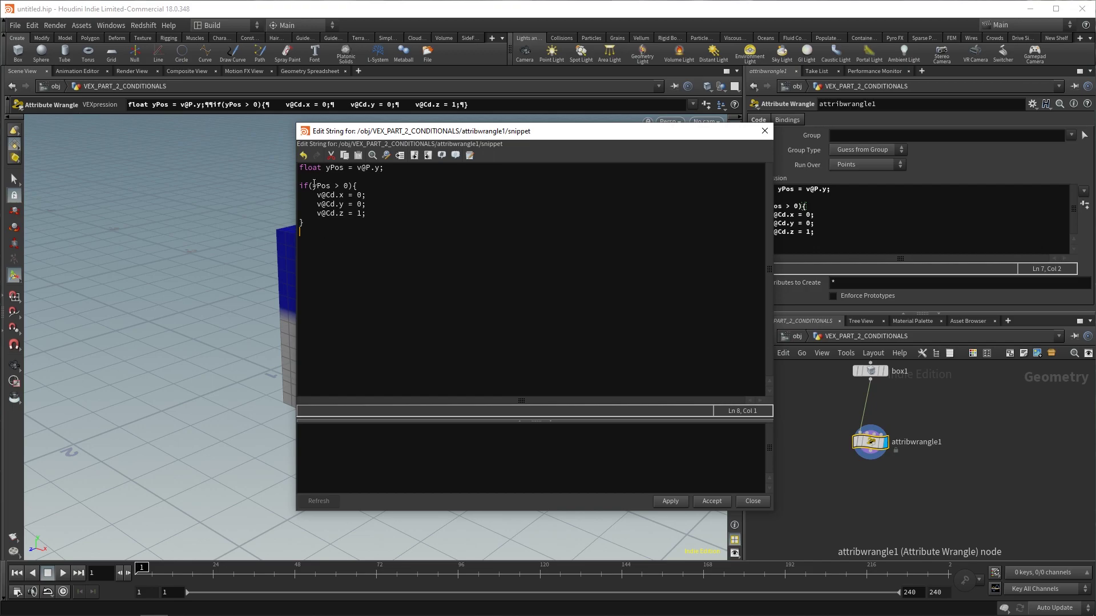
pyautogui.moveTo(314, 186); pyautogui.dragTo(351, 186)
pyautogui.click(326, 251)
pyautogui.write('else')
pyautogui.write('{')
# - Add an else block setting v@Cd to 1, 0, 0 for points below zero
pyautogui.press('Return')
pyautogui.press('Return')
pyautogui.write('}')
pyautogui.click(302, 234)
pyautogui.moveTo(300, 233); pyautogui.dragTo(317, 235)
pyautogui.write('v@Cd')
pyautogui.write('.')
pyautogui.write('x =1')
pyautogui.write('1;')
pyautogui.press('Return')
pyautogui.write('v@')
pyautogui.write('Cd.y')
pyautogui.write('0;')
pyautogui.press('Return')
pyautogui.write('v@Cd')
pyautogui.write('.z = ')
pyautogui.write('0;')
pyautogui.moveTo(312, 186); pyautogui.dragTo(346, 185)
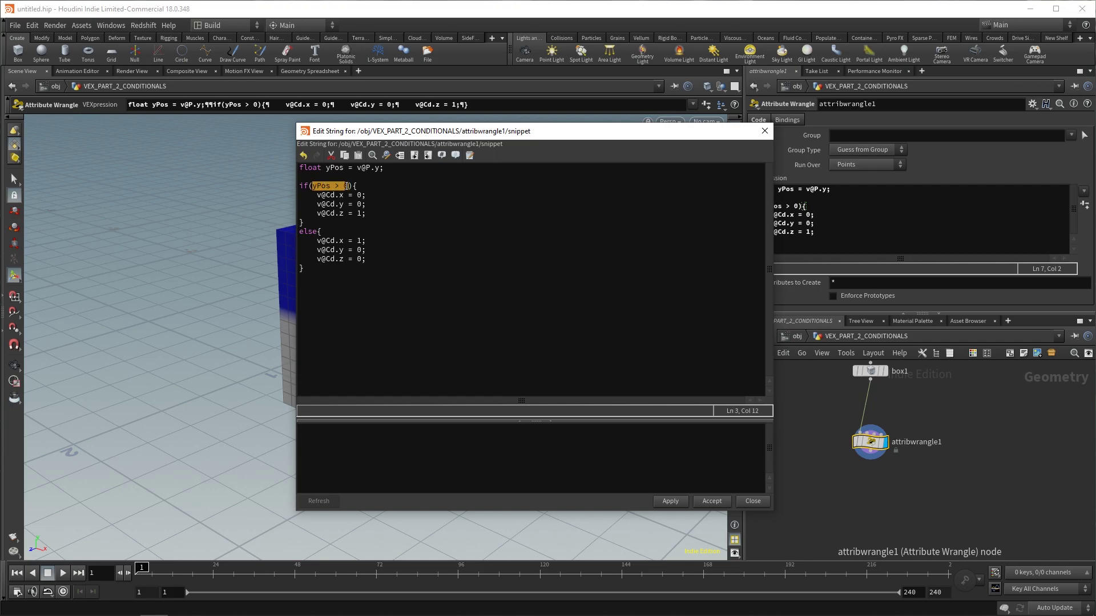
# - Apply the if/else colour code and orbit around the blue/red cube
pyautogui.click(670, 501)
pyautogui.click(711, 500)
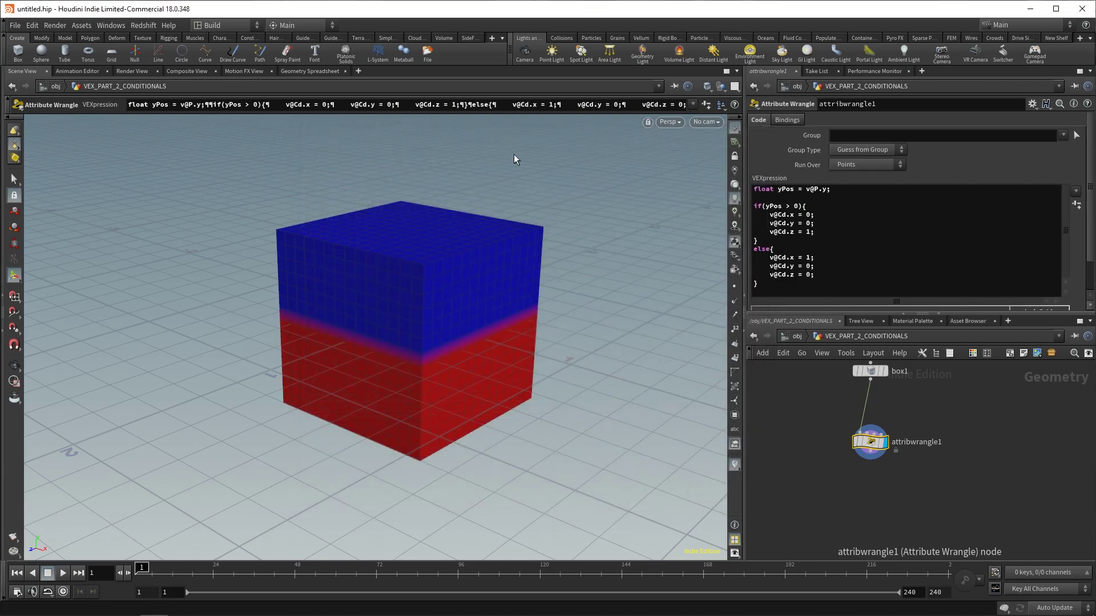
pyautogui.press('Escape')
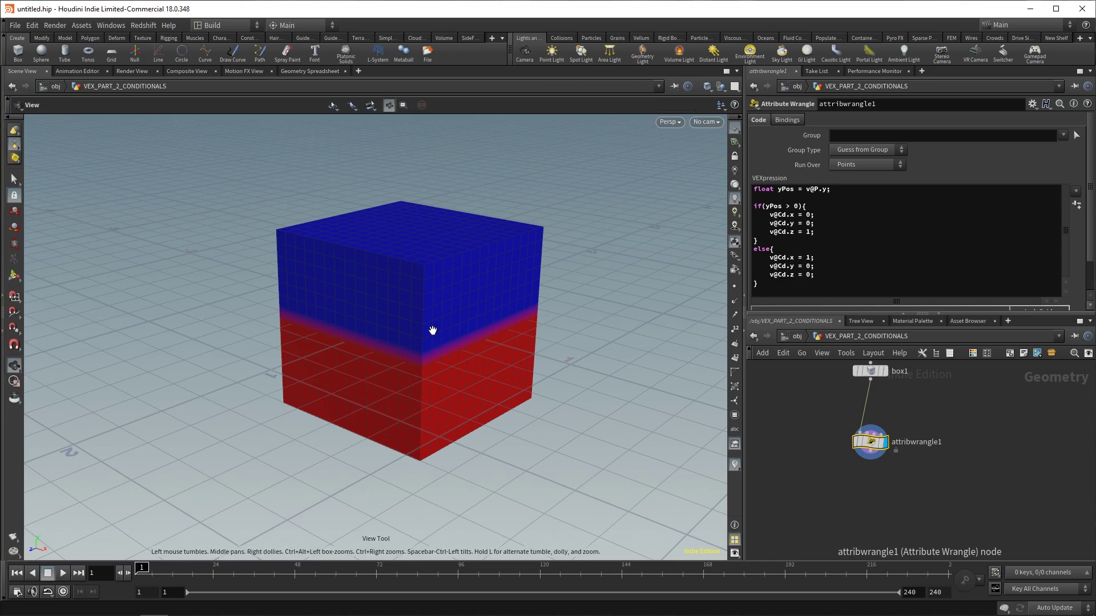
pyautogui.moveTo(431, 329)
pyautogui.mouseDown()
pyautogui.moveTo(427, 312)
pyautogui.moveTo(569, 381)
pyautogui.mouseUp()
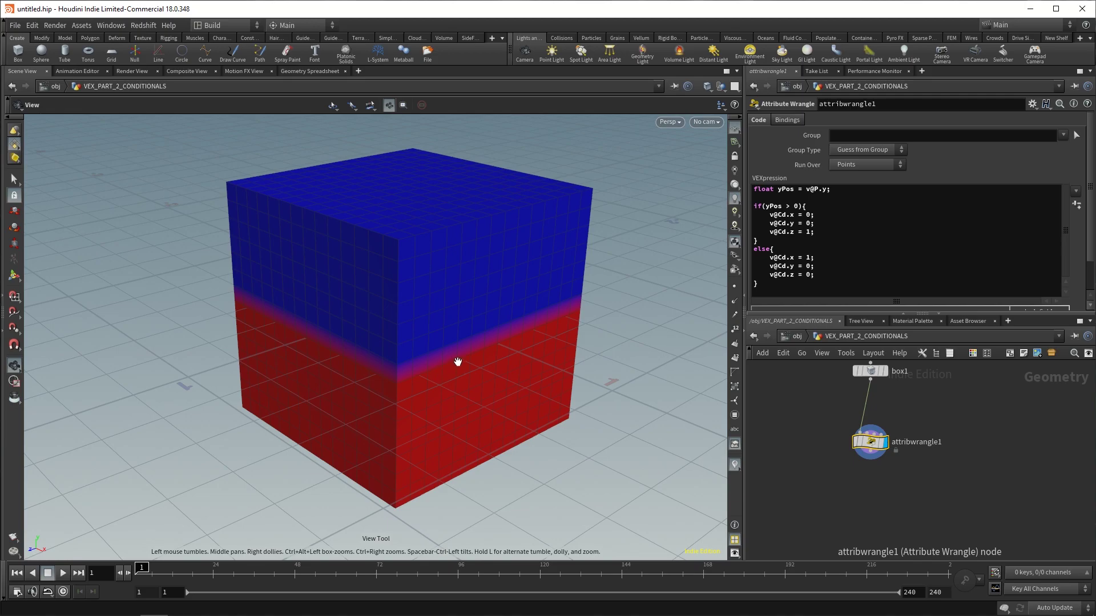
# - Reopen the wrangle code in the large editor window, shifted left
pyautogui.click(777, 294)
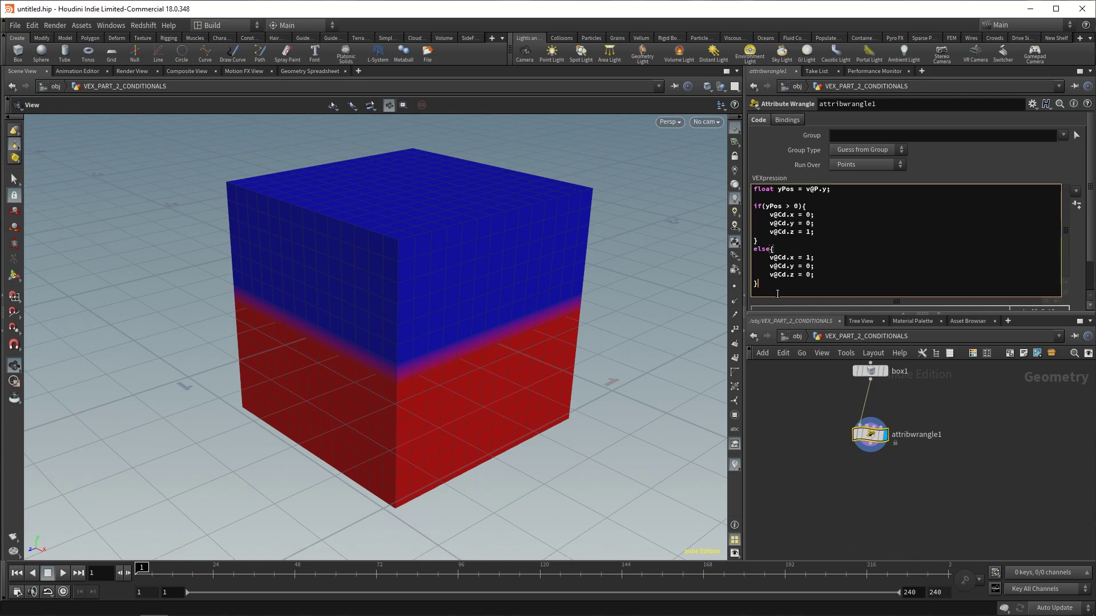
pyautogui.hotkey('alt', 'e')
pyautogui.moveTo(445, 129); pyautogui.dragTo(416, 125)
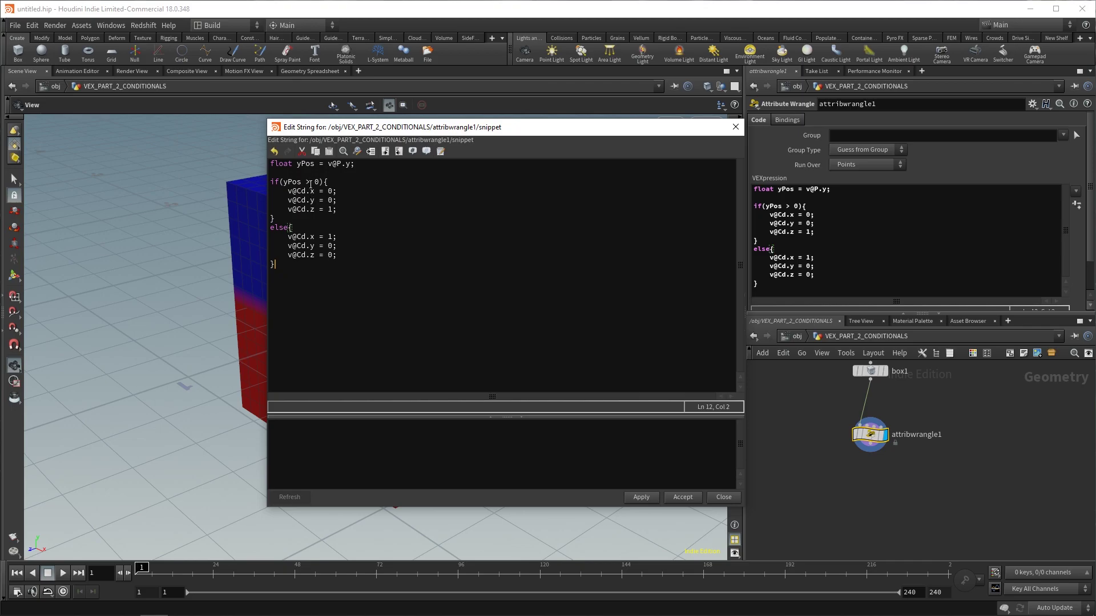
# - Change the if condition to 'yPos >= 0' and accept the edit
pyautogui.doubleClick(307, 182)
pyautogui.press('Right')
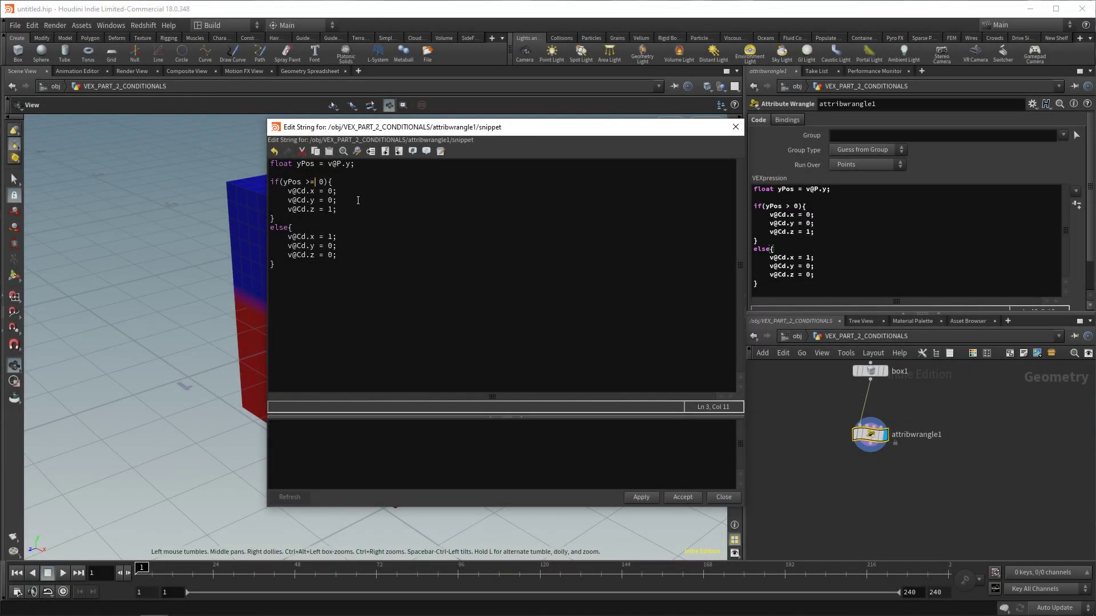
pyautogui.hotkey('shift', 'Left')
pyautogui.hotkey('shift', 'Right')
pyautogui.hotkey('shift', 'Right')
pyautogui.click(682, 497)
# - Orbit to inspect the cube, then reopen the wrangle code in the large editor
pyautogui.moveTo(316, 357)
pyautogui.mouseDown()
pyautogui.moveTo(281, 317)
pyautogui.moveTo(254, 320)
pyautogui.mouseUp()
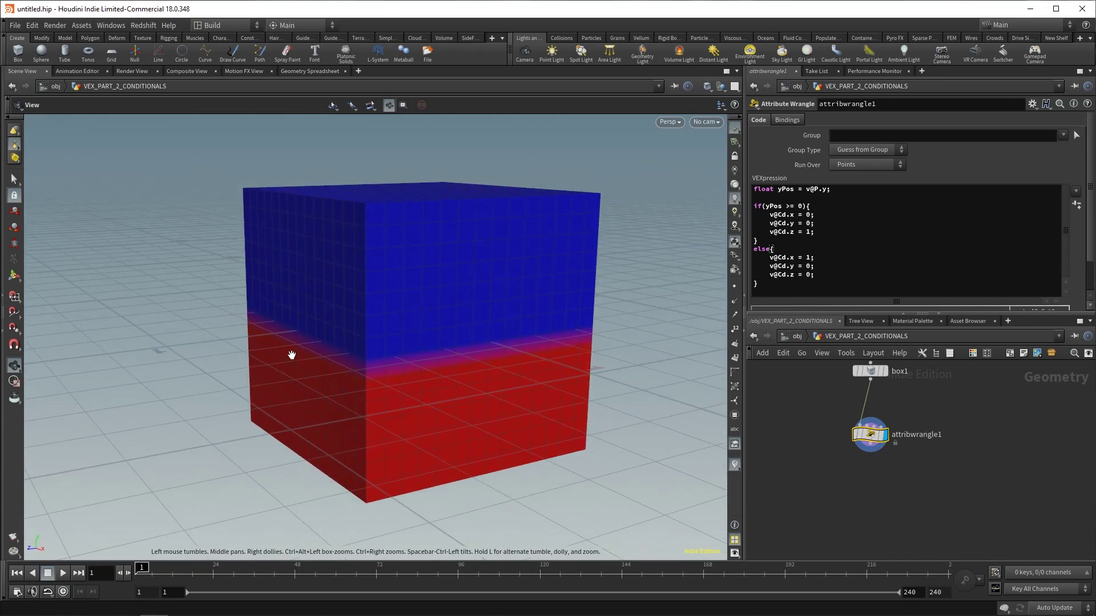
pyautogui.click(870, 275)
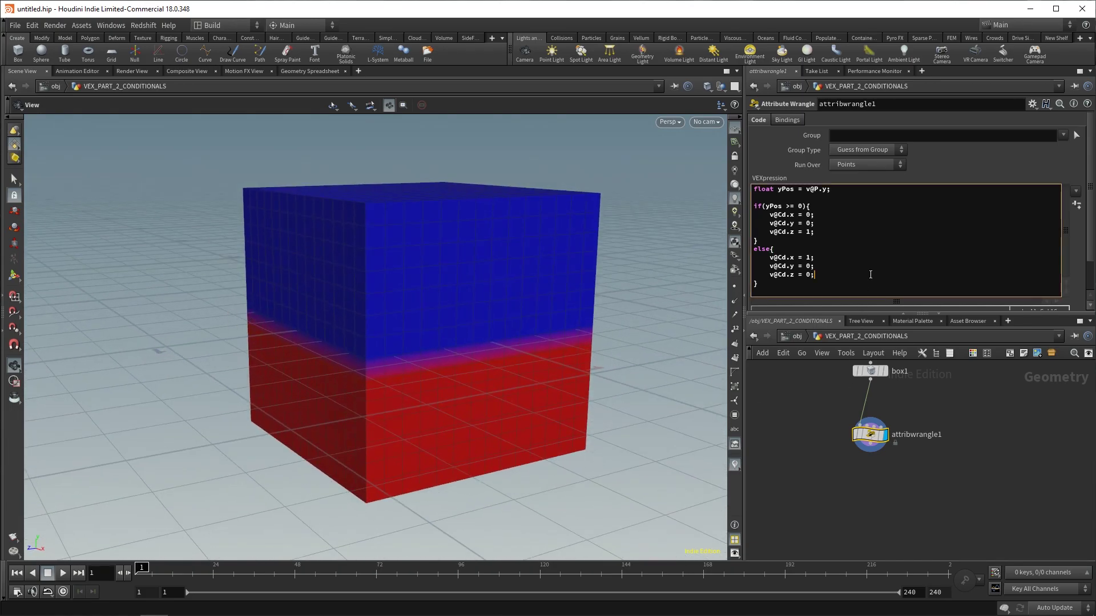
pyautogui.hotkey('alt', 'e')
# - Replace the yPos >= 0 condition with an always-true 1 and apply it to the cube
pyautogui.moveTo(462, 138); pyautogui.dragTo(432, 133)
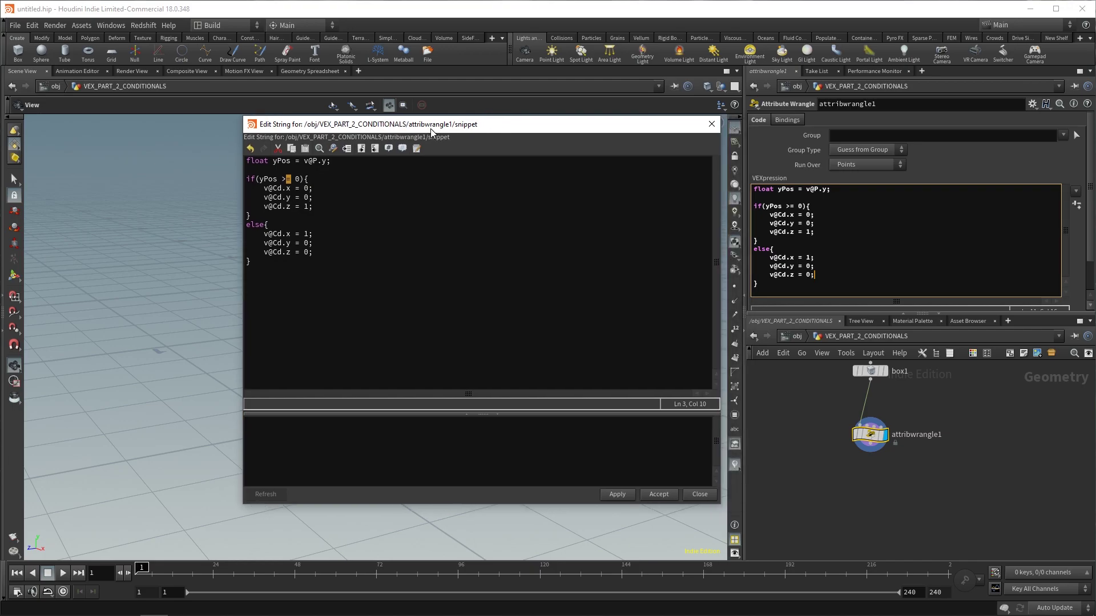
pyautogui.click(319, 325)
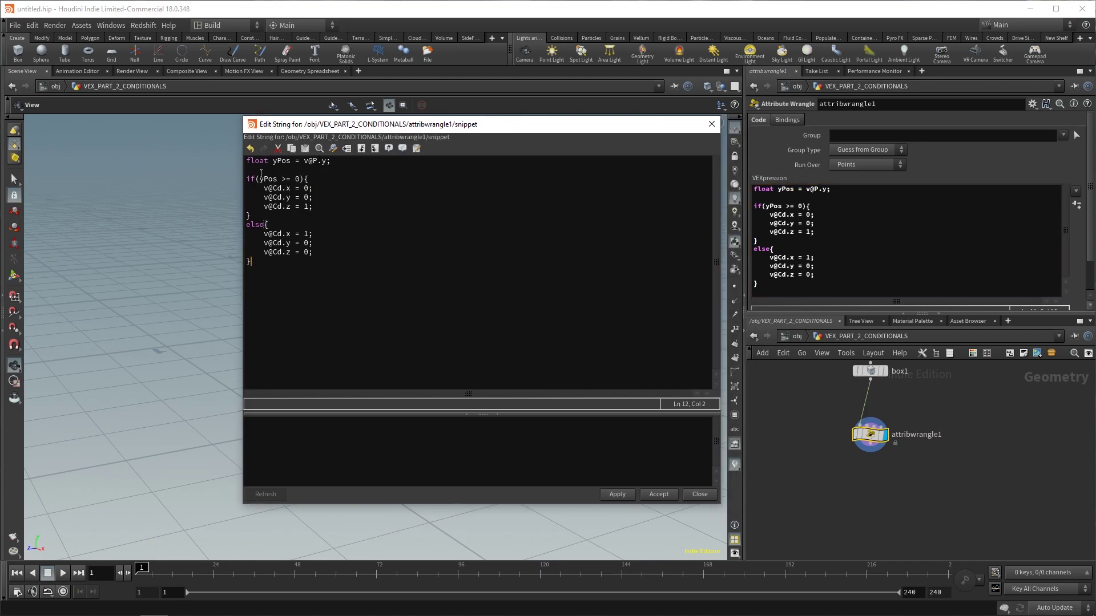
pyautogui.moveTo(259, 178); pyautogui.dragTo(299, 178)
pyautogui.click(323, 276)
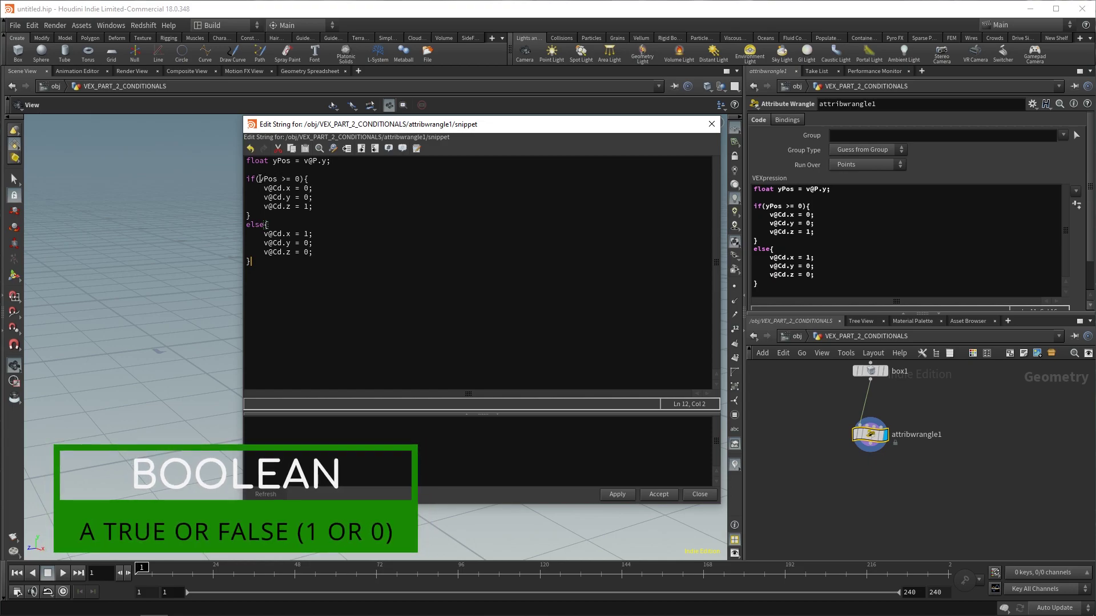
pyautogui.moveTo(258, 179); pyautogui.dragTo(304, 178)
pyautogui.write('1')
pyautogui.click(616, 495)
# - Commit an always-false if(0) to turn the cube red, then restore yPos >= 0
pyautogui.click(658, 494)
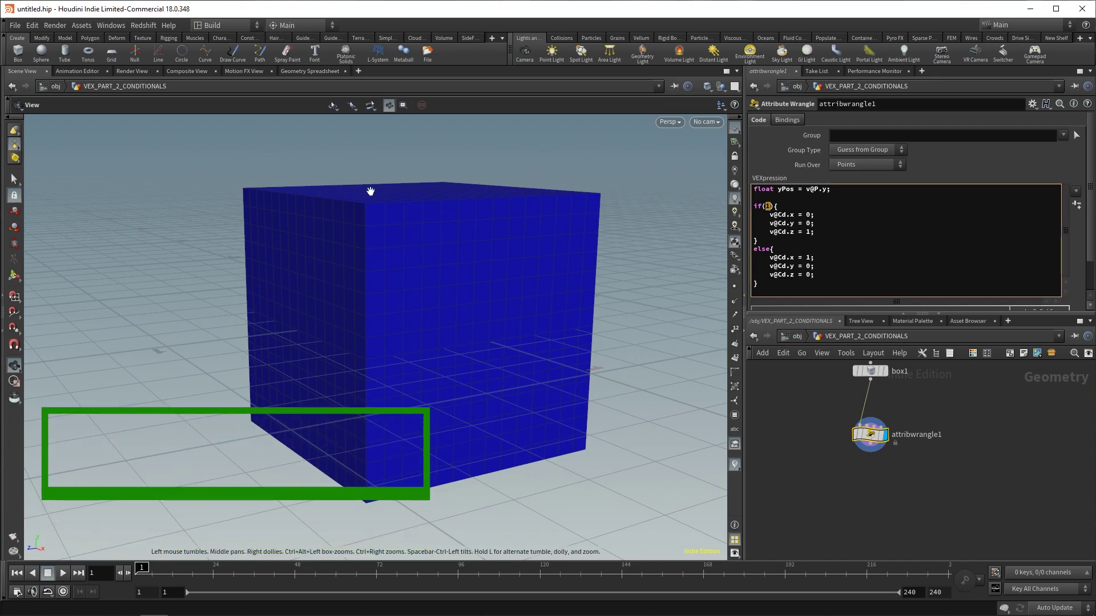
pyautogui.click(939, 171)
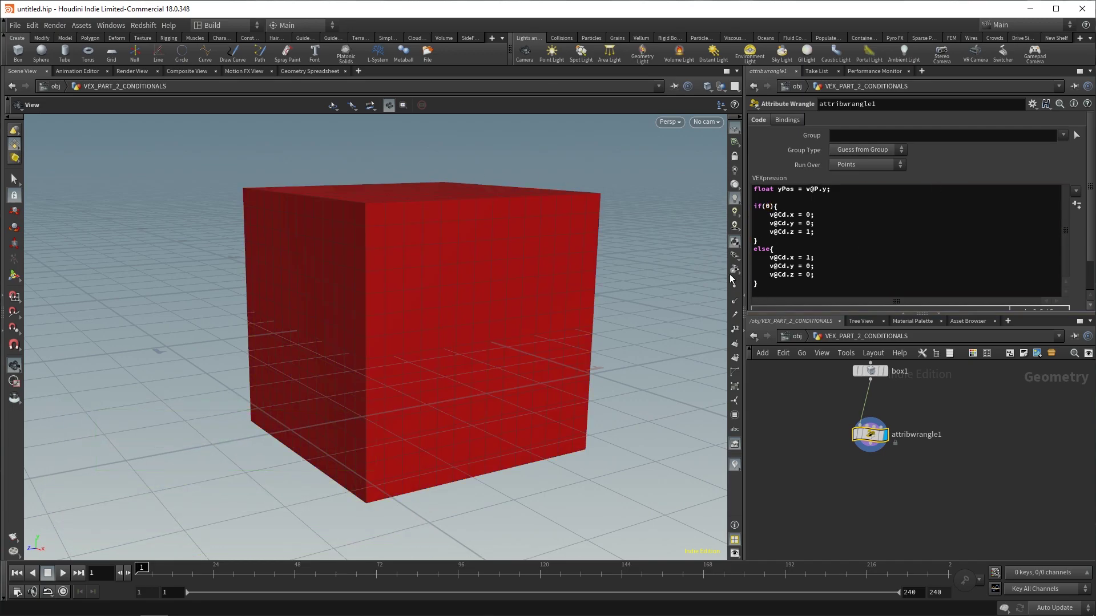
pyautogui.doubleClick(767, 207)
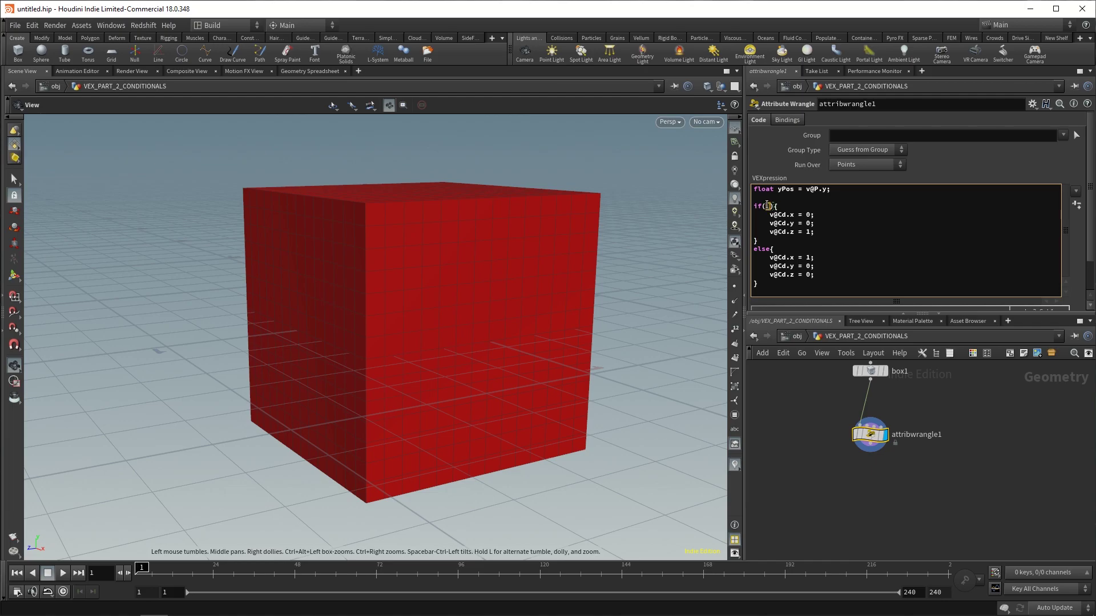
pyautogui.write('1')
pyautogui.press('BackSpace')
pyautogui.write('yPos ')
pyautogui.write('>= 0')
pyautogui.click(980, 175)
pyautogui.click(862, 263)
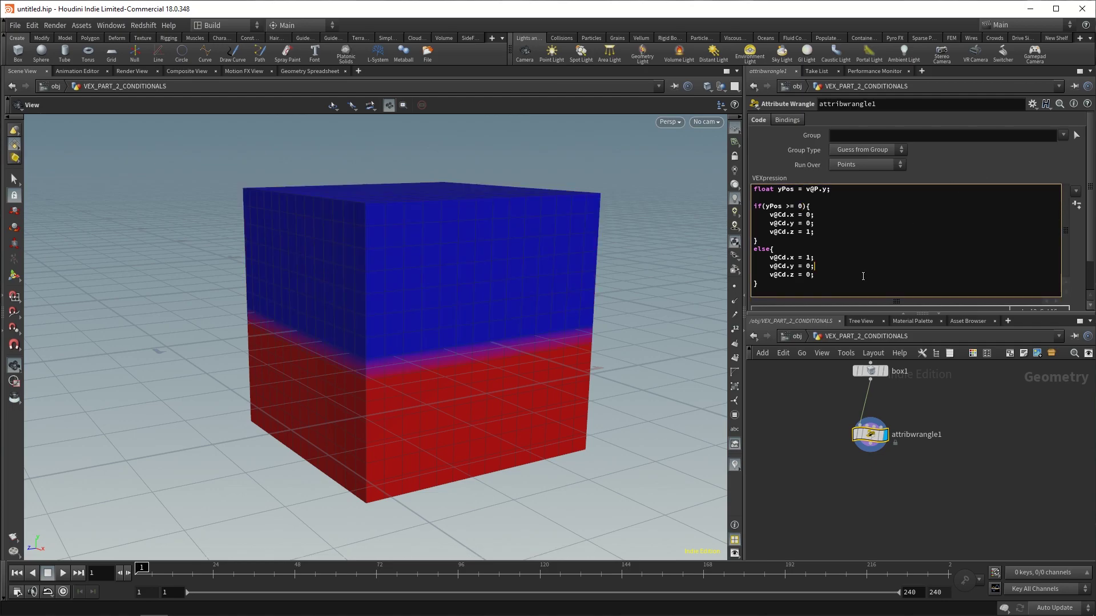
pyautogui.hotkey('alt', 'e')
pyautogui.moveTo(519, 128); pyautogui.dragTo(425, 128)
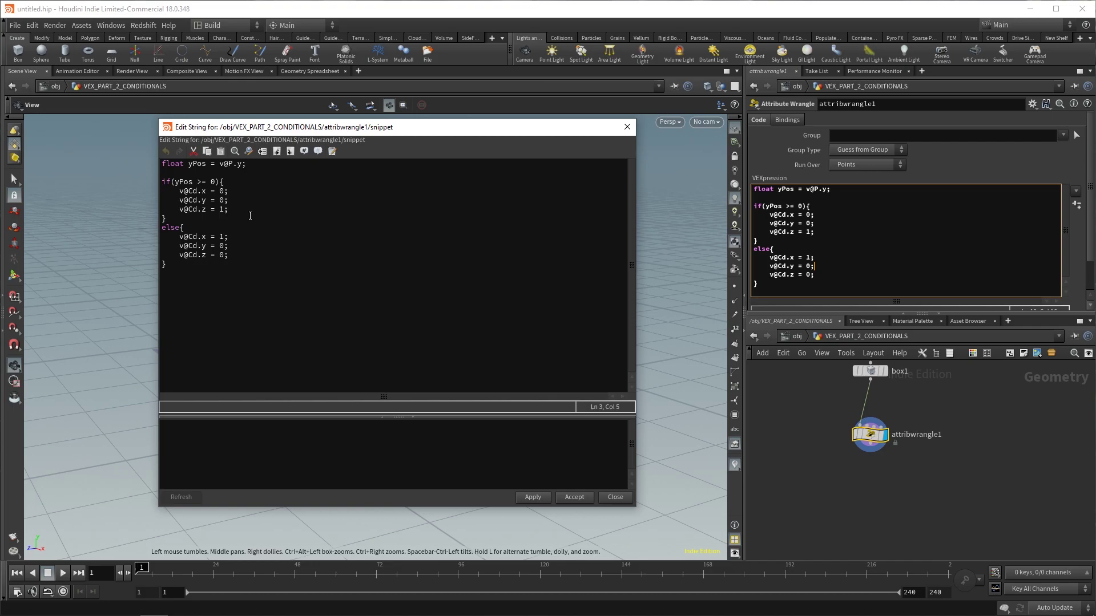
pyautogui.click(266, 164)
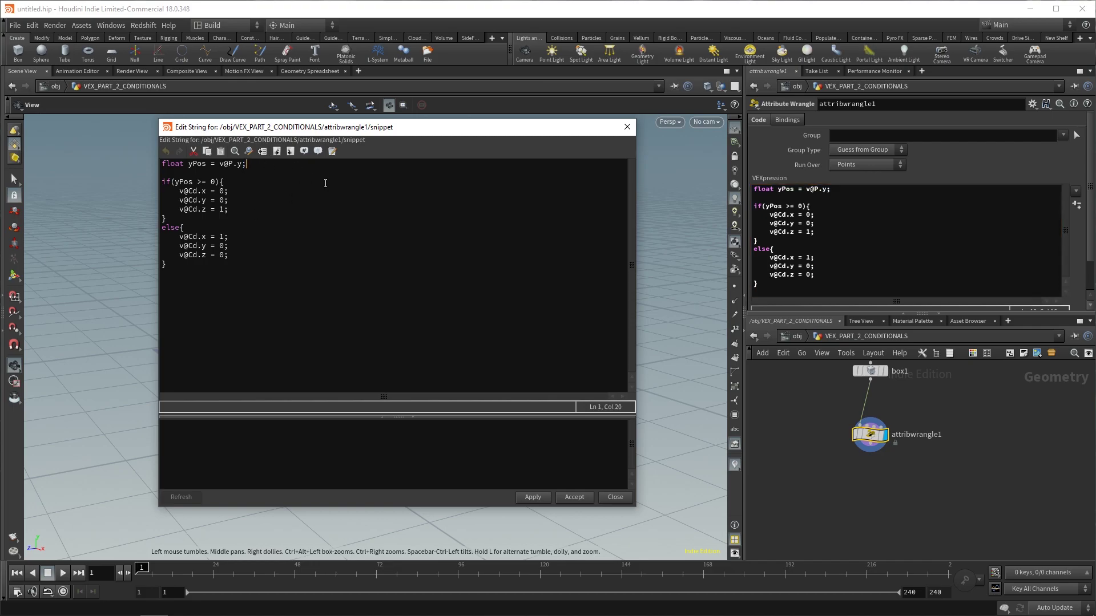
pyautogui.press('Return')
pyautogui.write('flo')
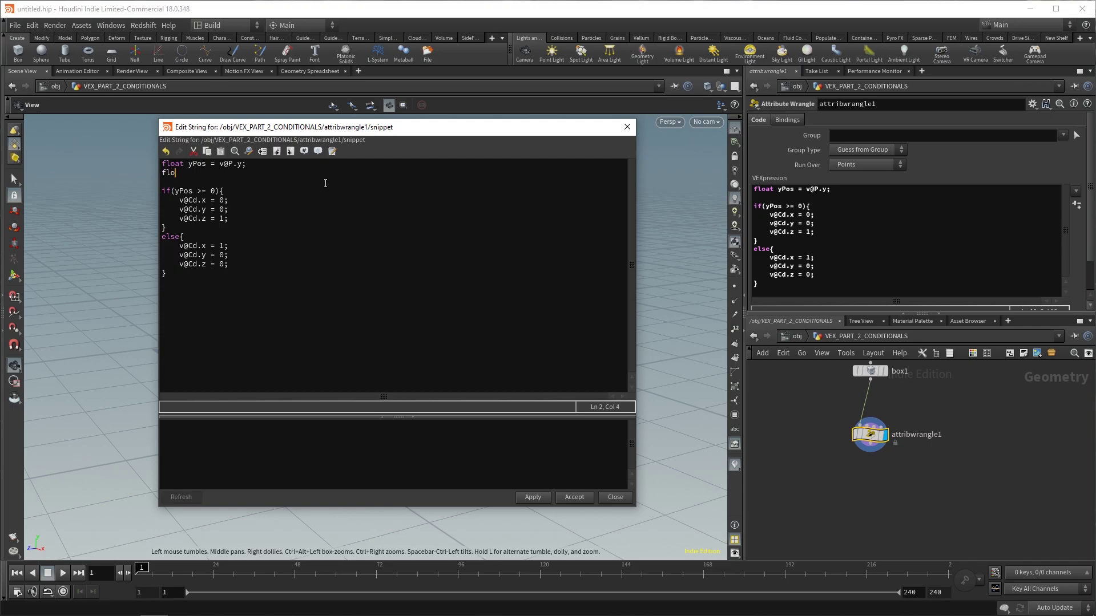
pyautogui.write('at xPos = ')
pyautogui.write('v@P.')
pyautogui.write('x;')
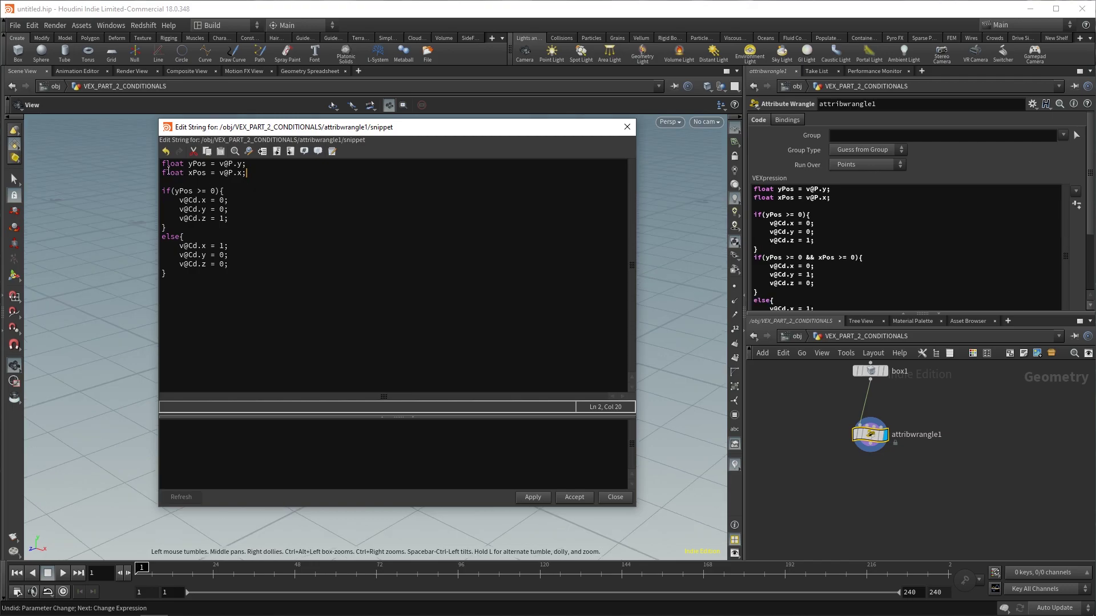
pyautogui.click(225, 285)
pyautogui.write('if()')
# - Add an if block testing yPos >= 0 && xPos >= 0 that sets Cd to 0, 1, 0
pyautogui.press('Left')
pyautogui.write('yPos >')
pyautogui.write('= 0 ')
pyautogui.write('&& ')
pyautogui.write('xPos ')
pyautogui.write('>= 0')
pyautogui.write('){')
pyautogui.press('Return')
pyautogui.press('Return')
pyautogui.click(173, 291)
pyautogui.moveTo(174, 291); pyautogui.dragTo(213, 291)
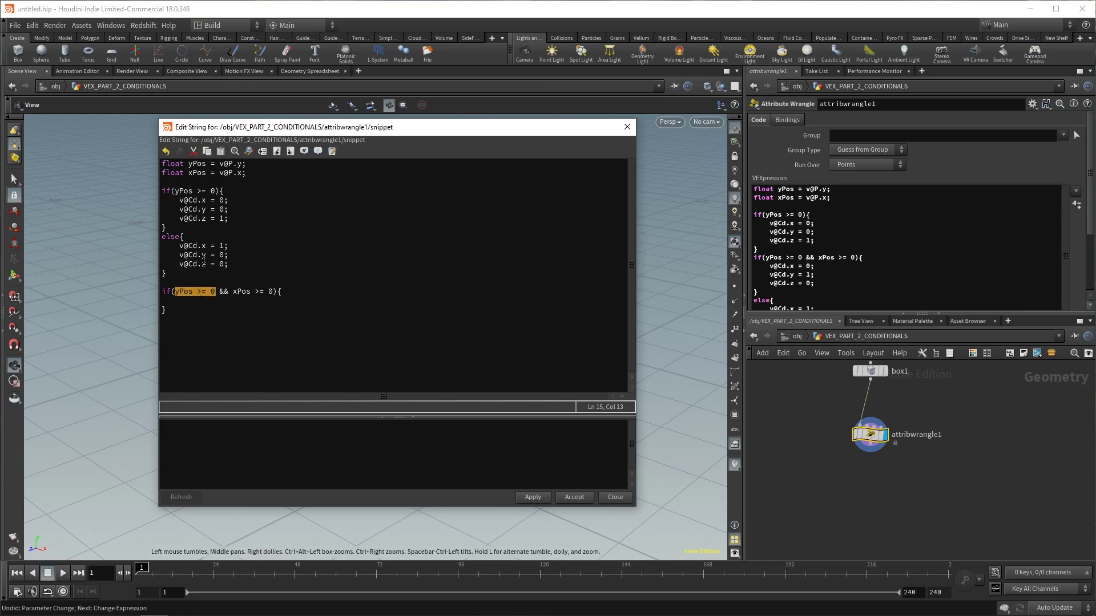
pyautogui.moveTo(233, 292); pyautogui.dragTo(274, 291)
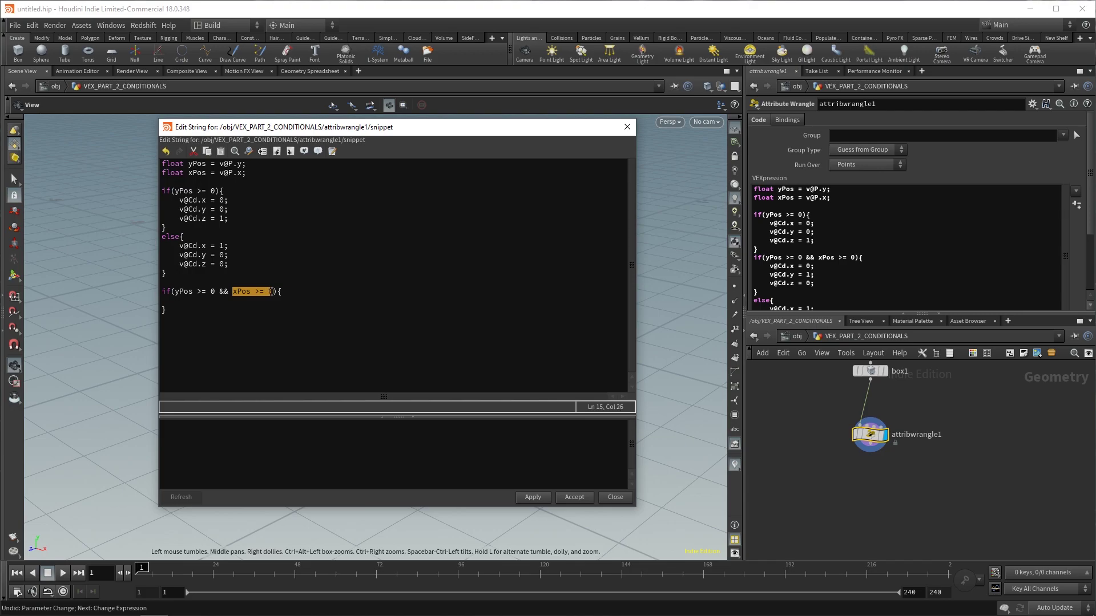
pyautogui.click(209, 301)
pyautogui.write('v@Cd')
pyautogui.write('.x = 0')
pyautogui.write(';')
pyautogui.press('Return')
pyautogui.write('v')
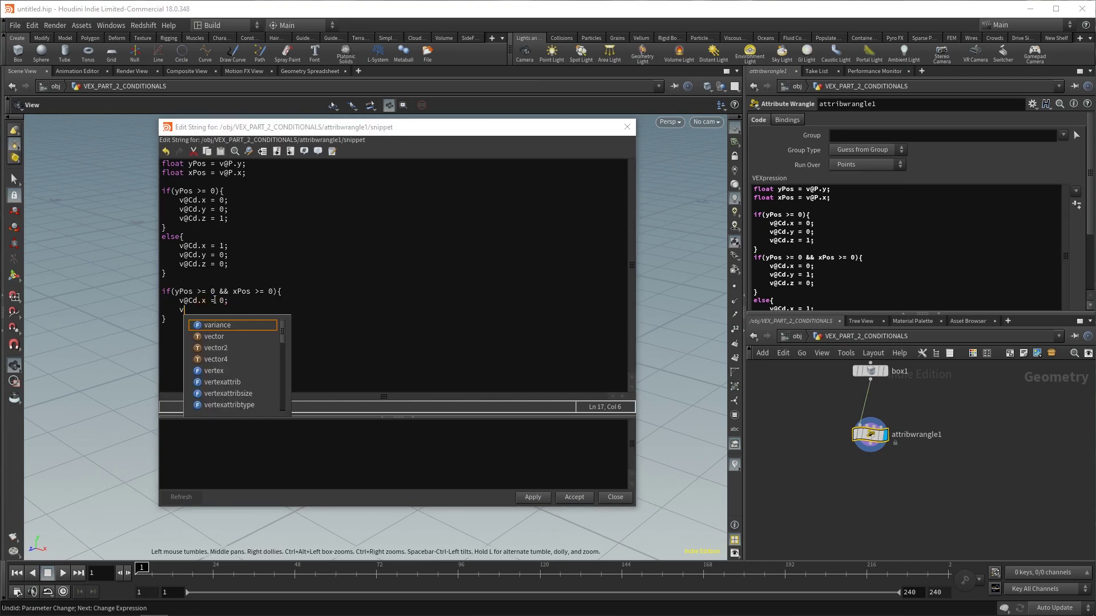
pyautogui.write('@Cd.y')
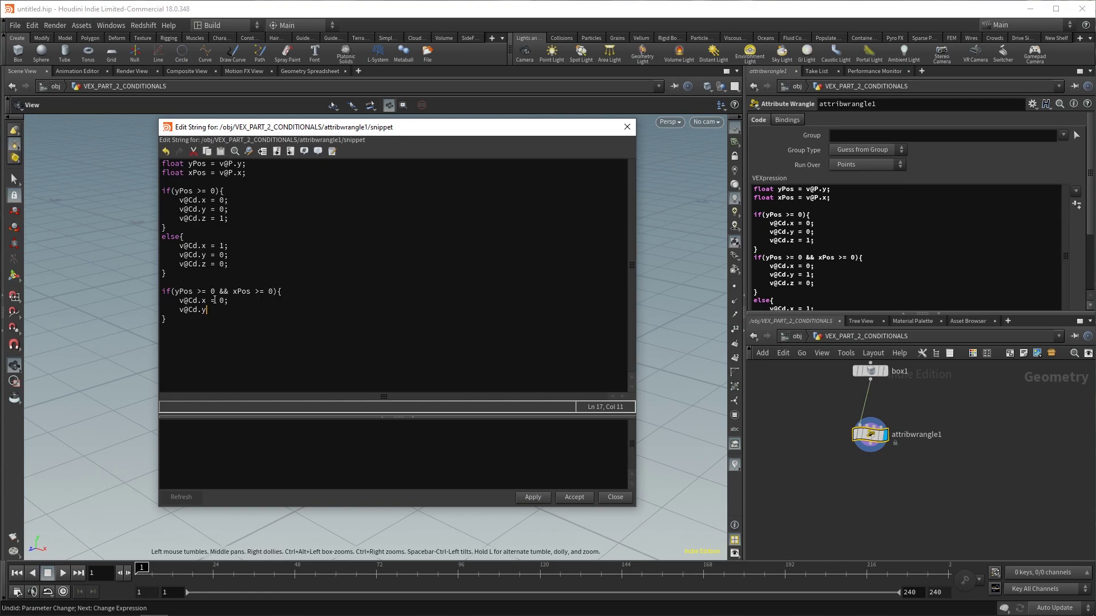
pyautogui.write(' = 1;')
pyautogui.press('Return')
pyautogui.write('v@C')
pyautogui.write('d.z ')
pyautogui.write('= 0')
pyautogui.write(';')
# - Apply the code and orbit to inspect the cube's blue, red and green regions
pyautogui.click(574, 497)
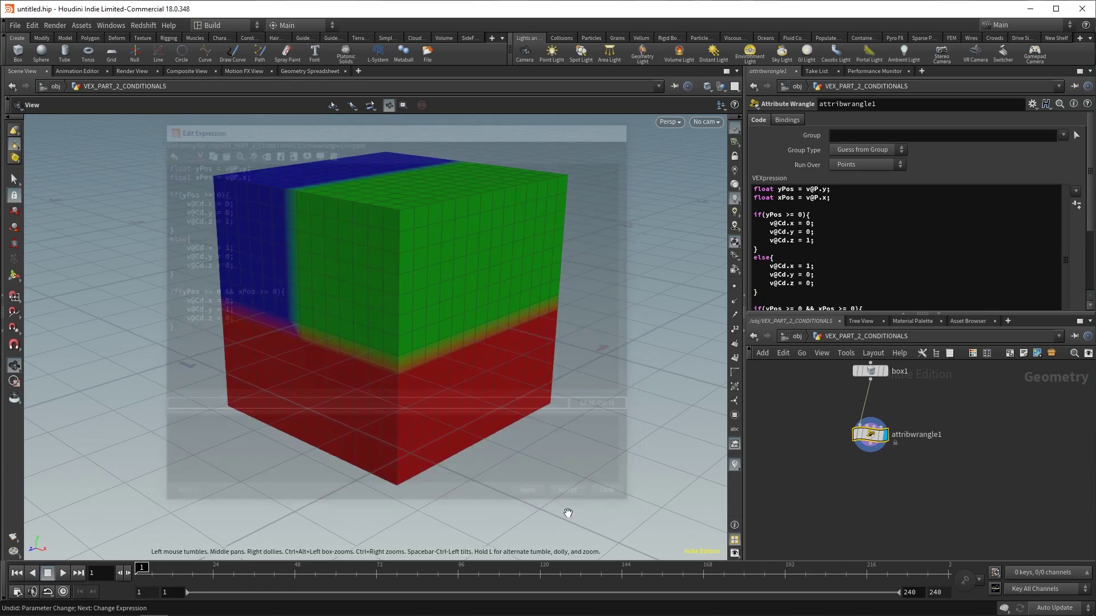
pyautogui.moveTo(369, 273); pyautogui.dragTo(390, 175)
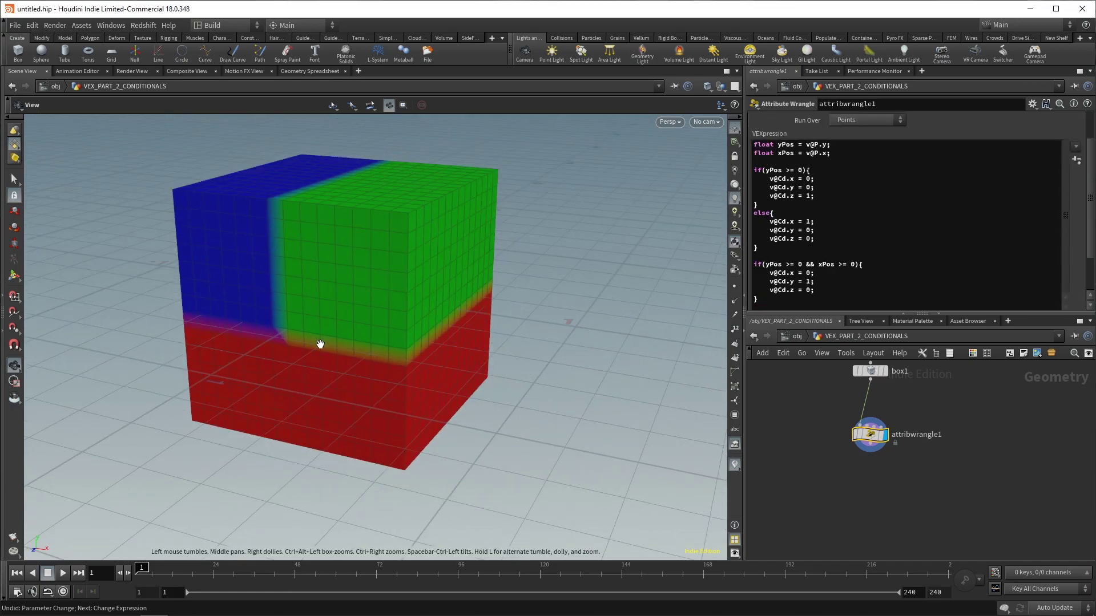
pyautogui.scroll(4, 299, 225)
pyautogui.moveTo(453, 249)
pyautogui.mouseDown()
pyautogui.moveTo(356, 254)
pyautogui.moveTo(248, 285)
pyautogui.moveTo(289, 267)
pyautogui.mouseUp()
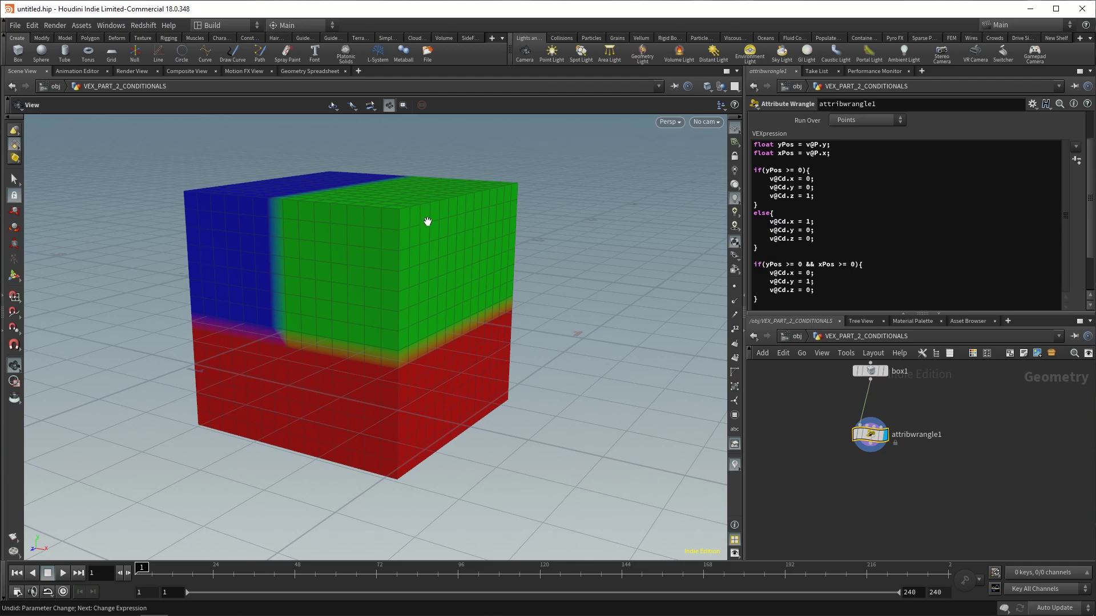
pyautogui.moveTo(428, 221); pyautogui.dragTo(407, 317)
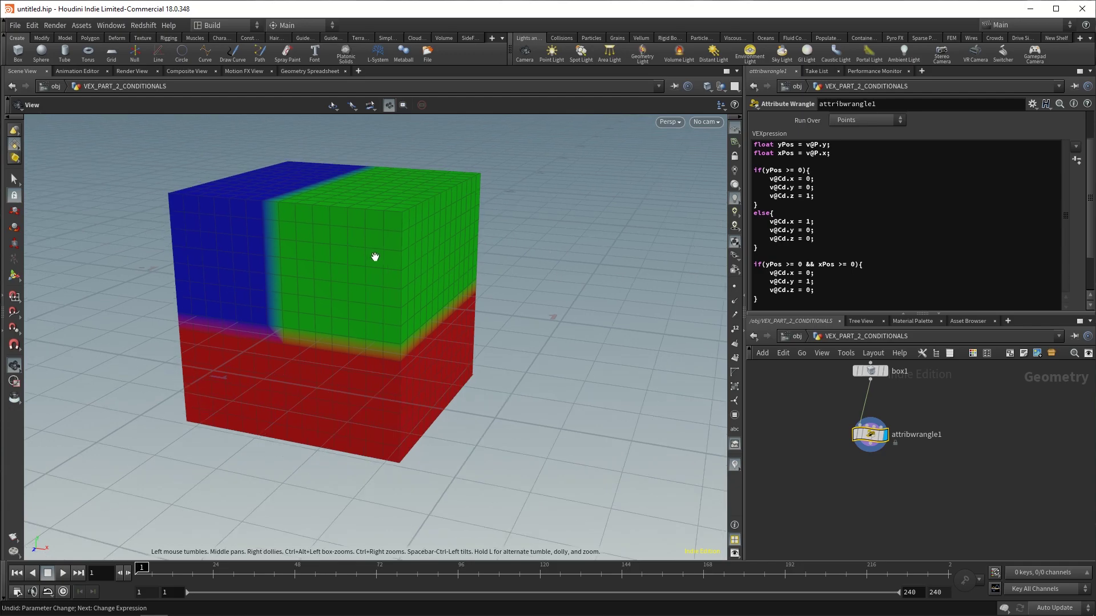
pyautogui.moveTo(374, 257); pyautogui.dragTo(345, 358)
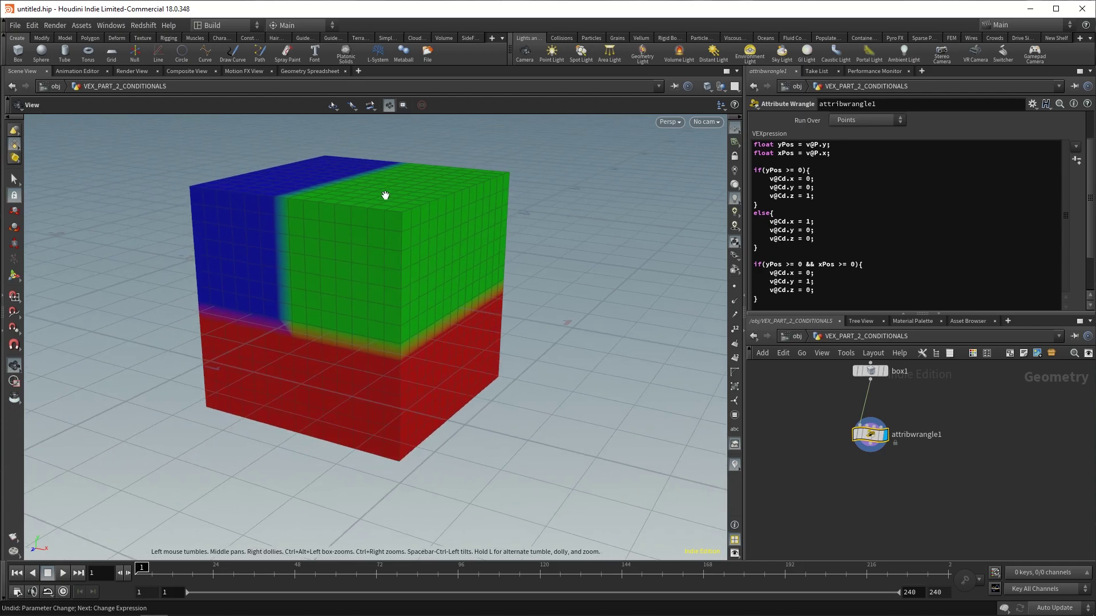
# - Reopen the wrangle's VEX code in the larger Edit String editor
pyautogui.moveTo(343, 283); pyautogui.dragTo(300, 288)
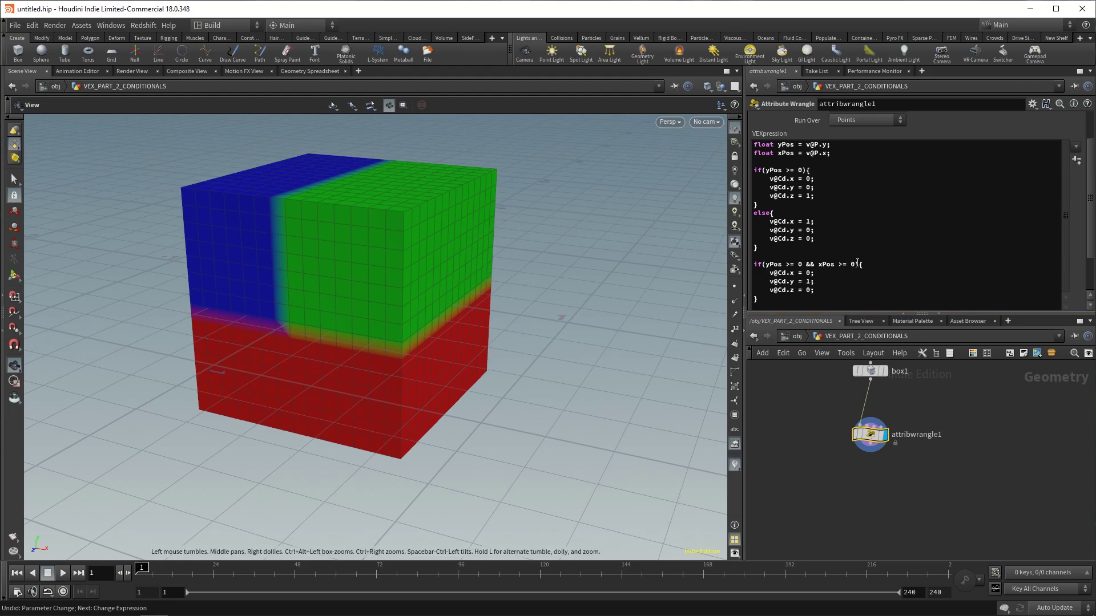
pyautogui.click(945, 295)
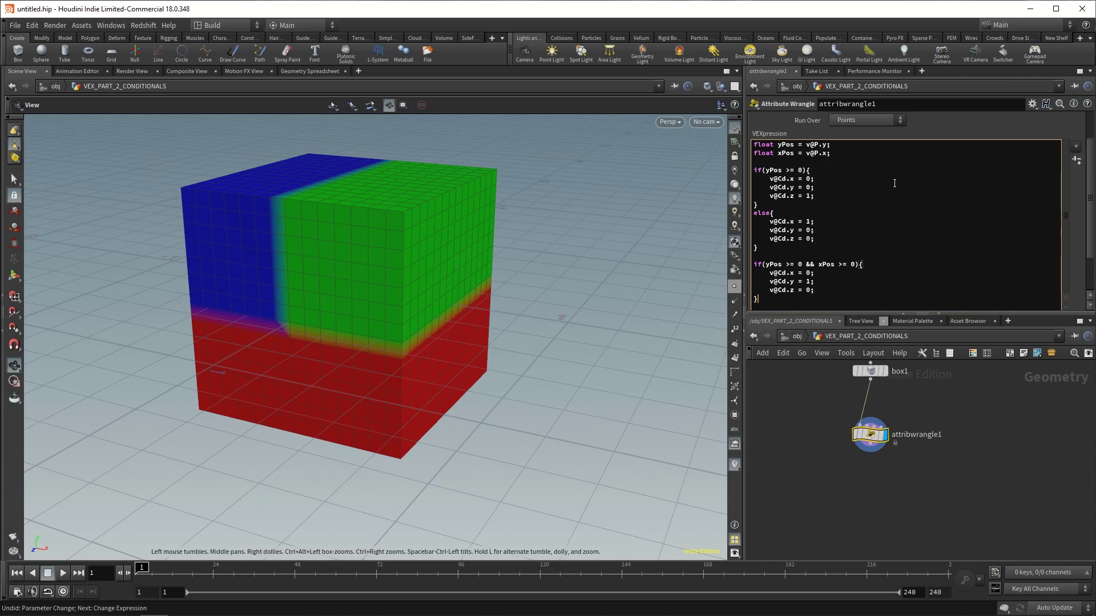
pyautogui.hotkey('alt', 'e')
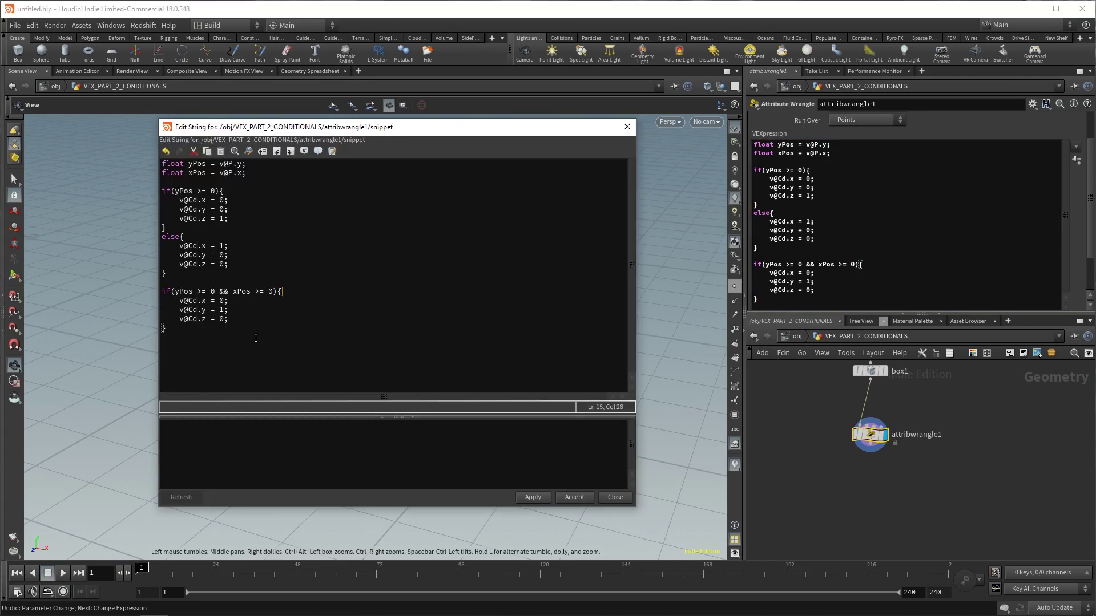
pyautogui.click(245, 356)
pyautogui.click(315, 319)
pyautogui.click(195, 312)
pyautogui.moveTo(178, 202); pyautogui.dragTo(229, 218)
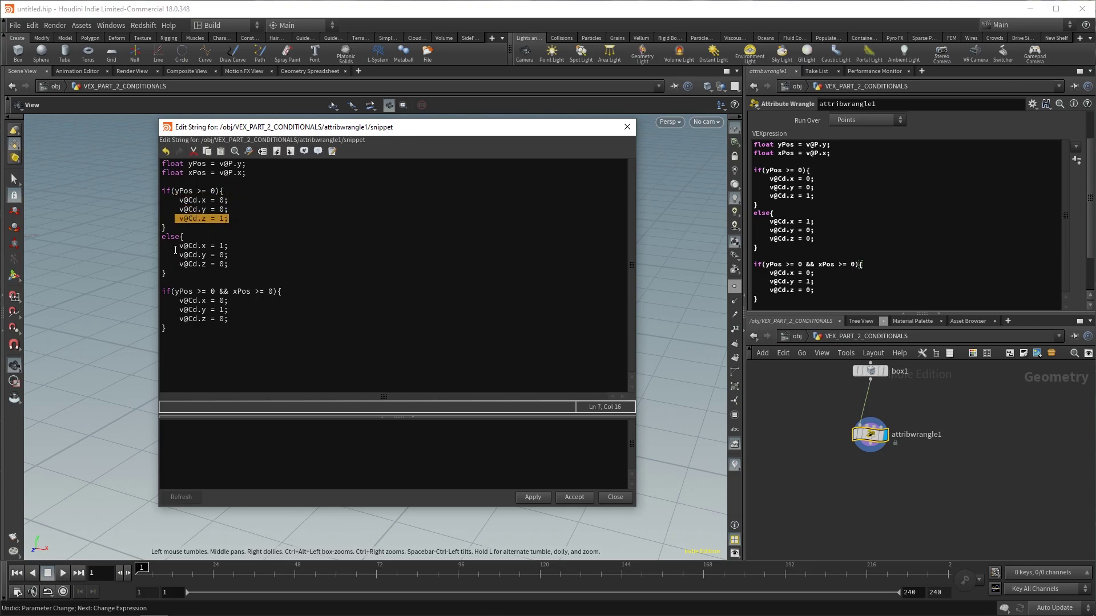
pyautogui.click(245, 321)
# - Replace the first if block's three colour lines with 'v@Cd = set(0,0,1);'
pyautogui.click(231, 218)
pyautogui.moveTo(229, 218); pyautogui.dragTo(157, 200)
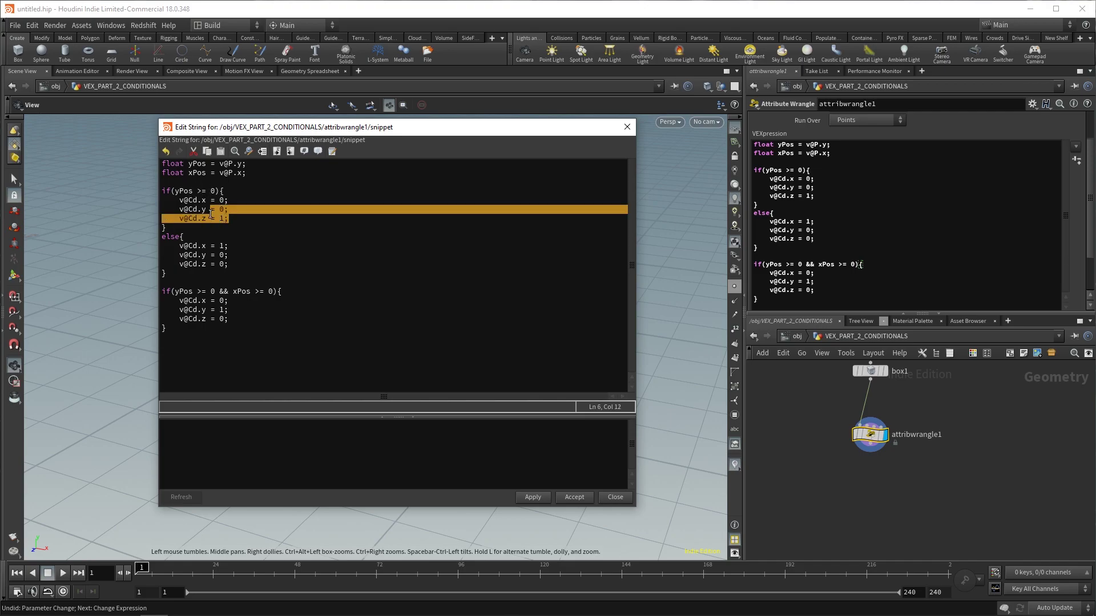
pyautogui.press('Delete')
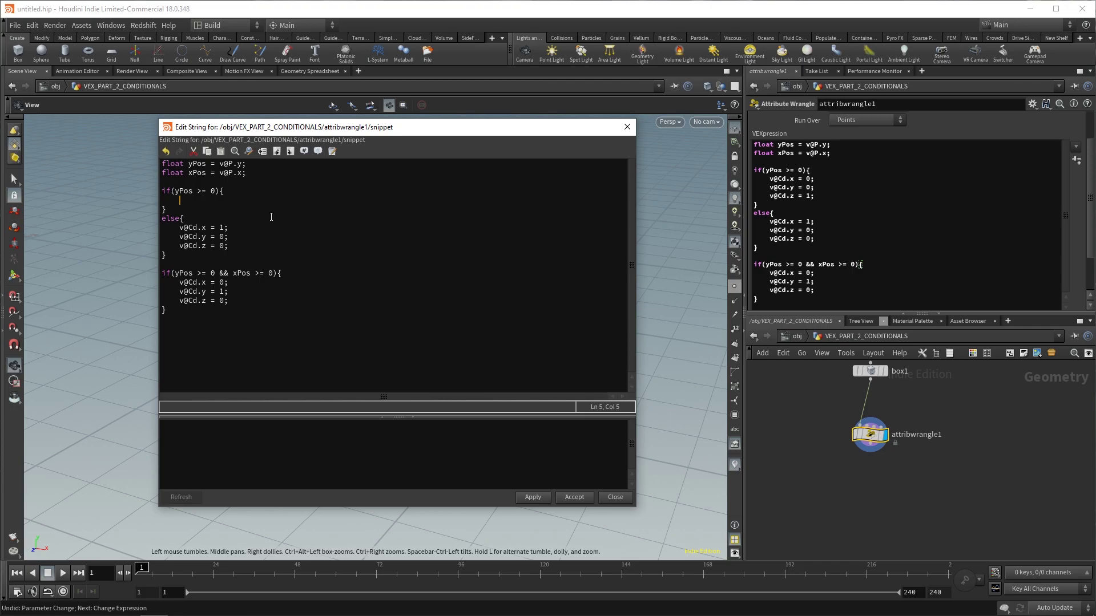
pyautogui.write('v@Cd ')
pyautogui.write('= ')
pyautogui.write('set')
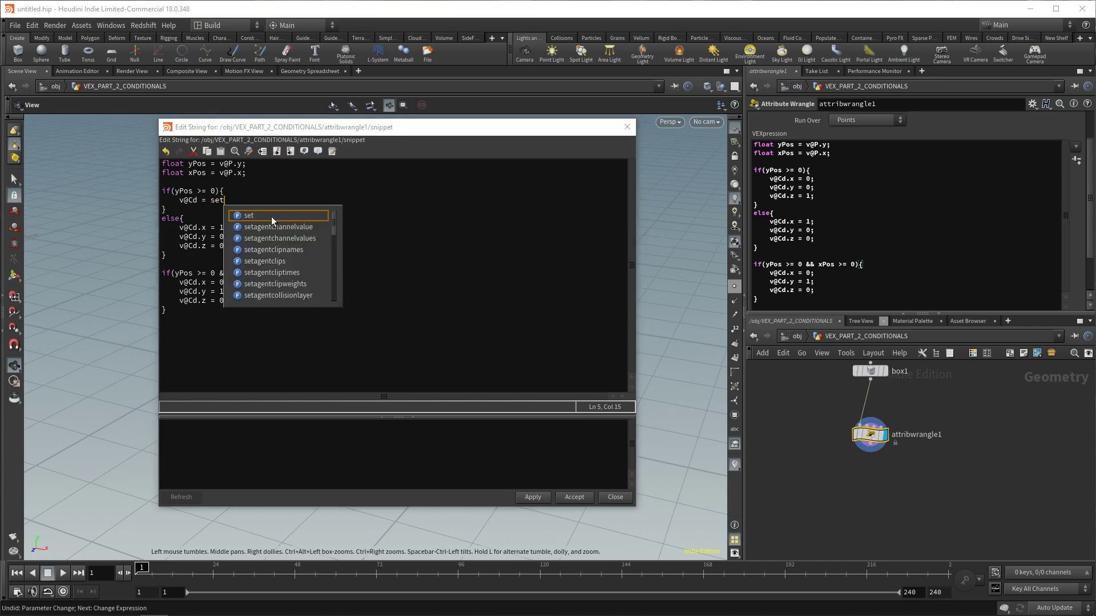
pyautogui.write('()')
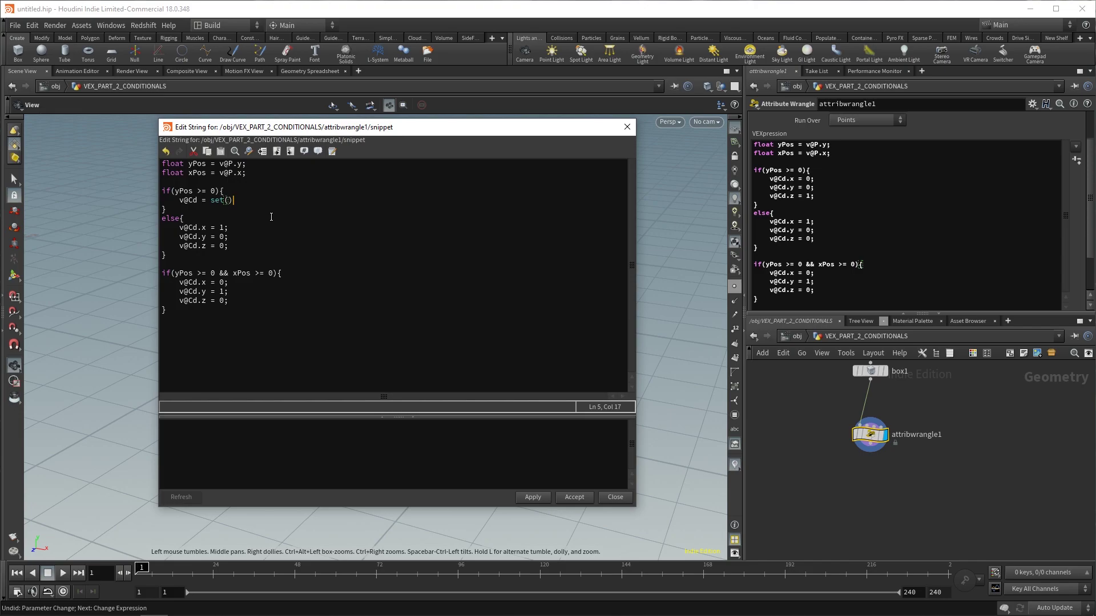
pyautogui.doubleClick(216, 201)
pyautogui.click(235, 201)
pyautogui.press('Left')
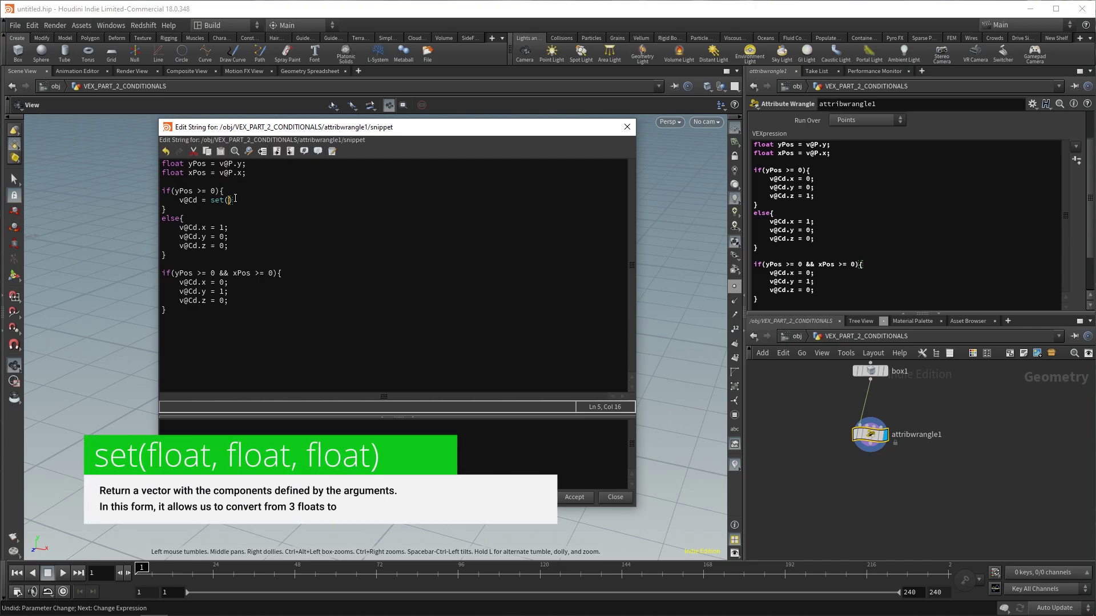
pyautogui.write('0,')
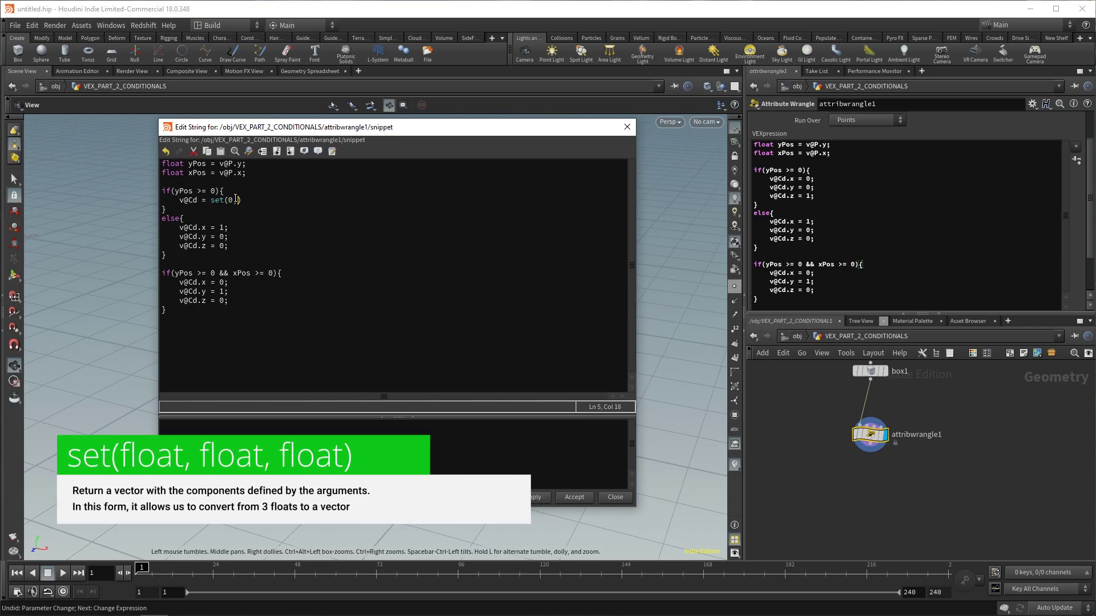
pyautogui.write('0,1)')
pyautogui.write(';')
# - Accept the edit, tumble to confirm the upper half stays blue, and refocus the code field
pyautogui.click(541, 497)
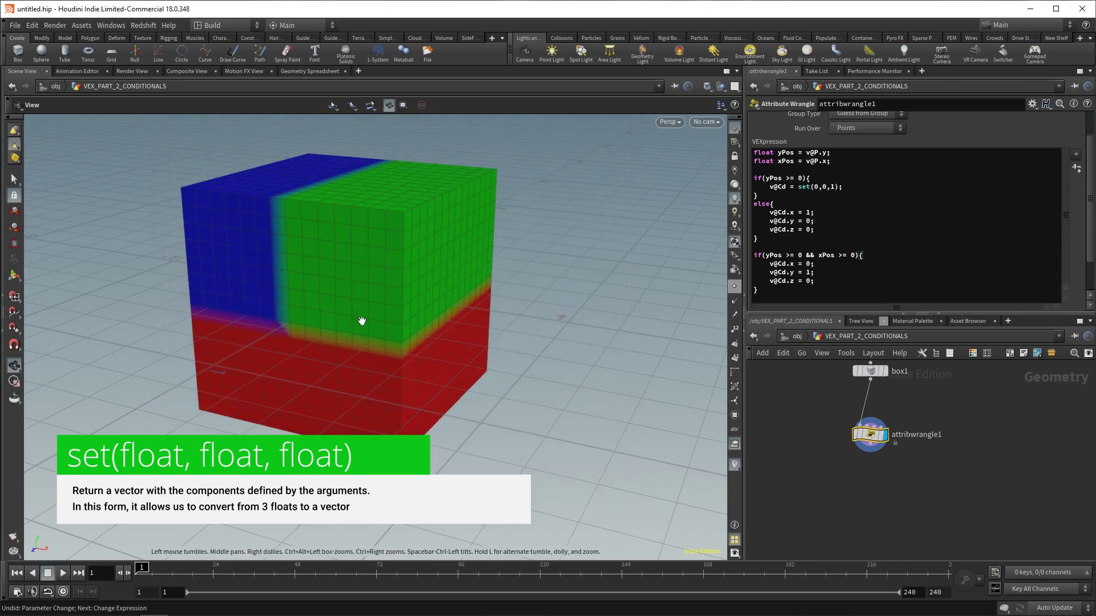
pyautogui.moveTo(361, 321); pyautogui.dragTo(373, 262)
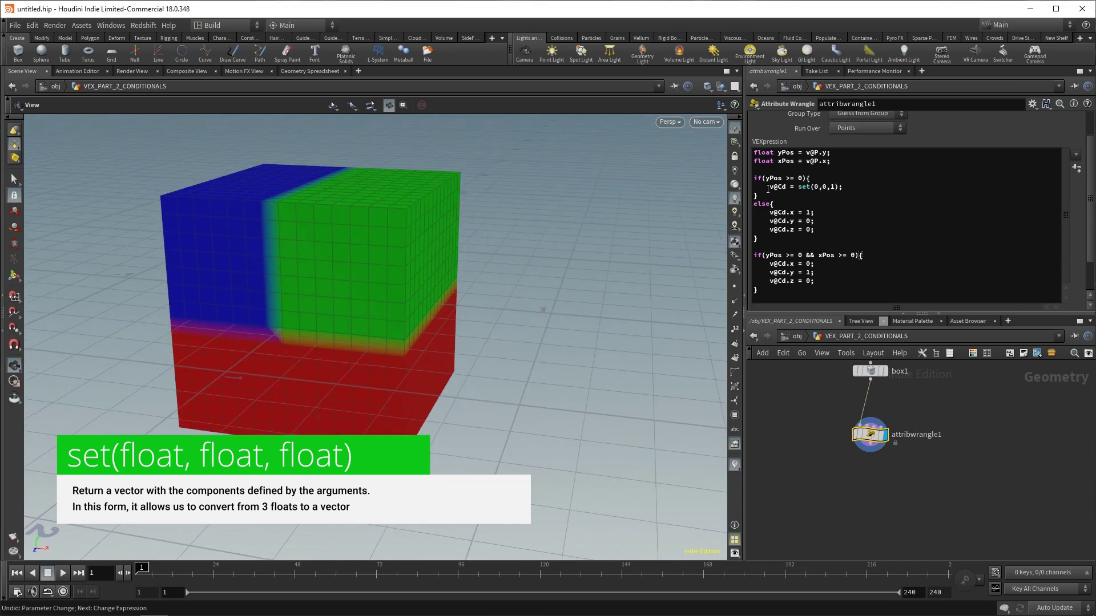
pyautogui.click(837, 214)
# - Replace the else block's three colour lines with 'v@Cd = set(1,0,0);'
pyautogui.hotkey('alt', 'e')
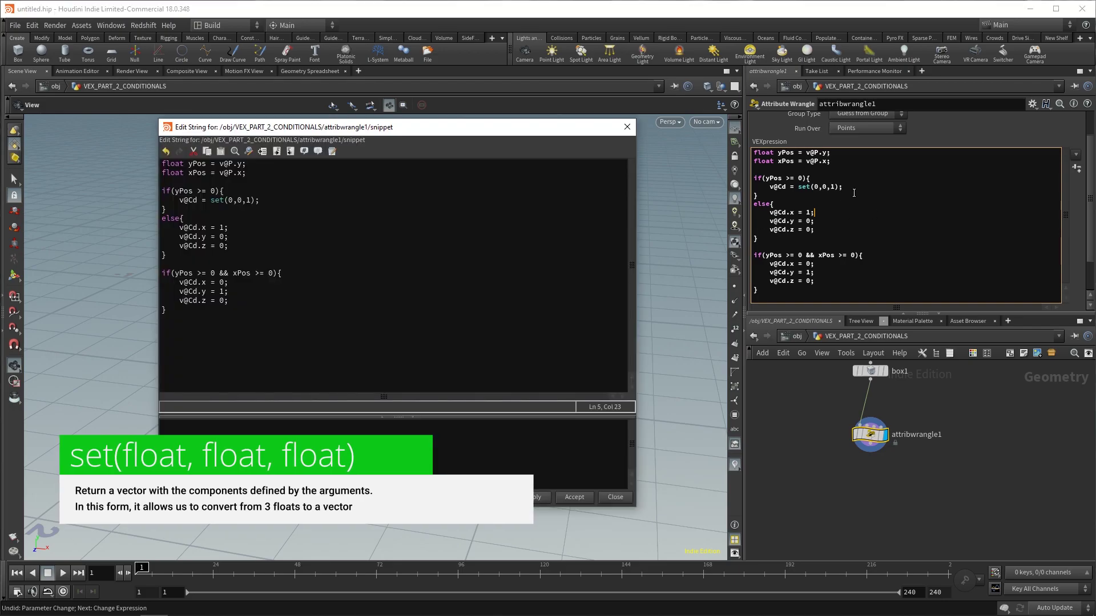
pyautogui.moveTo(181, 227); pyautogui.dragTo(229, 246)
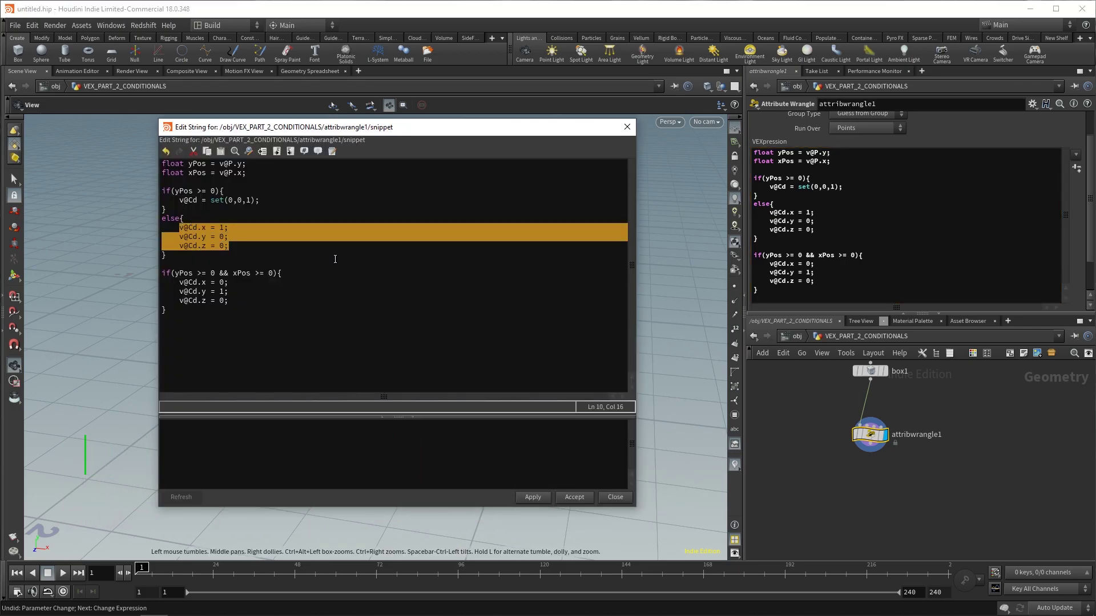
pyautogui.press('Delete')
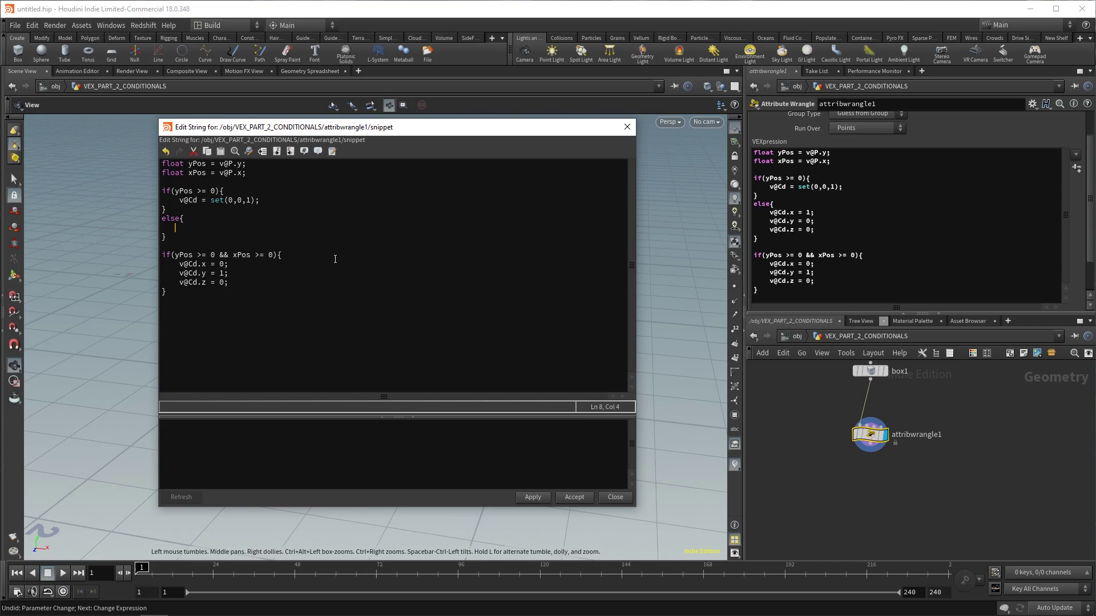
pyautogui.write('v@Cd = ')
pyautogui.write('set()')
pyautogui.write('1,0,0')
pyautogui.write(';')
# - Replace the last block's colour lines with 'v@Cd = set(0,1,0);' and apply the code
pyautogui.moveTo(228, 282); pyautogui.dragTo(171, 263)
pyautogui.press('BackSpace')
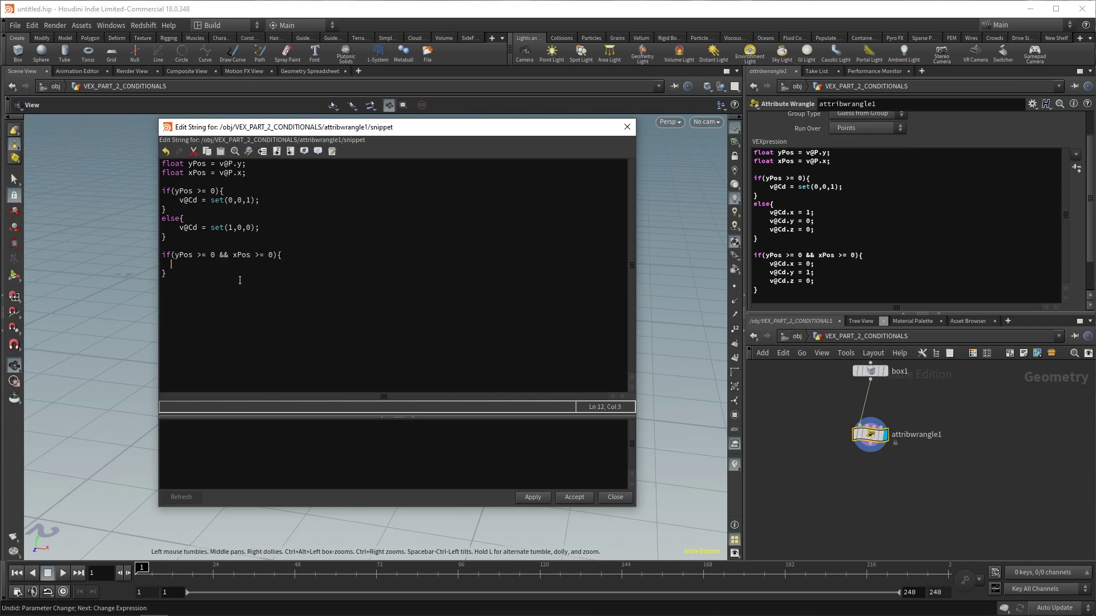
pyautogui.write('v@Cd')
pyautogui.write(' = set()')
pyautogui.write('0,1,0')
pyautogui.write(';')
pyautogui.click(531, 496)
# - Accept the code, orbit the coloured box, and reopen the code in the larger editor
pyautogui.click(574, 497)
pyautogui.moveTo(445, 368); pyautogui.dragTo(368, 355)
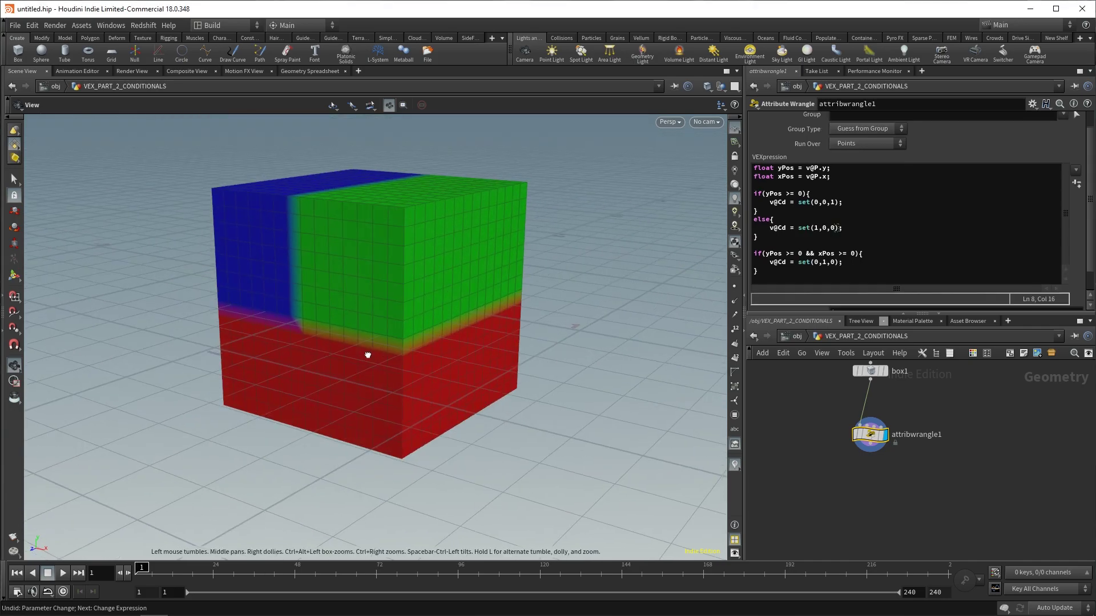
pyautogui.click(853, 271)
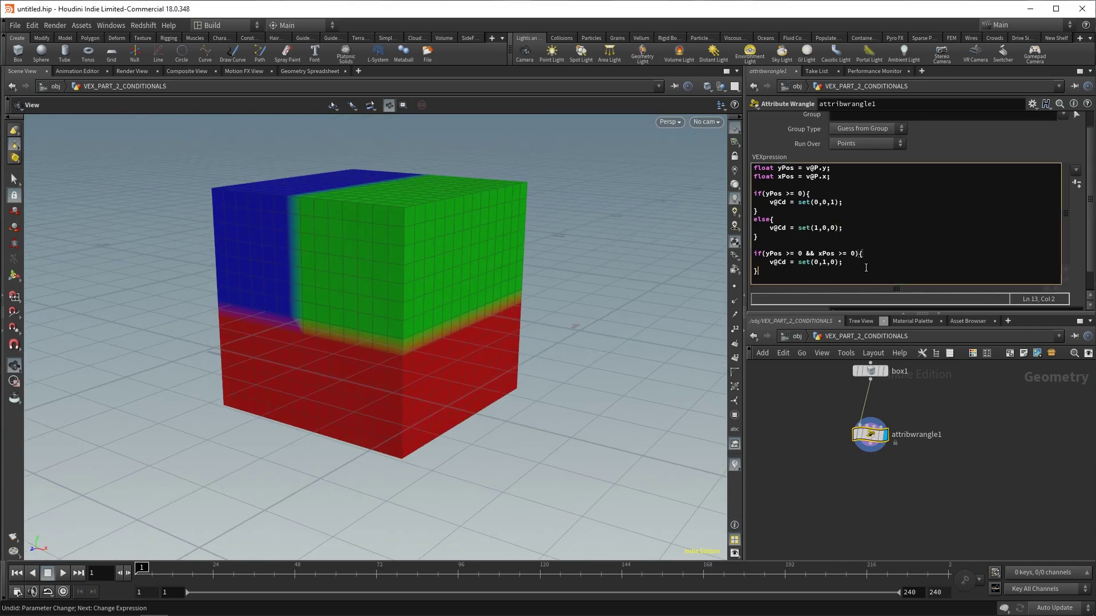
pyautogui.hotkey('alt', 'e')
# - Highlight set(0,0,1) on line 5, then launch the web browser from the taskbar
pyautogui.moveTo(211, 201); pyautogui.dragTo(258, 200)
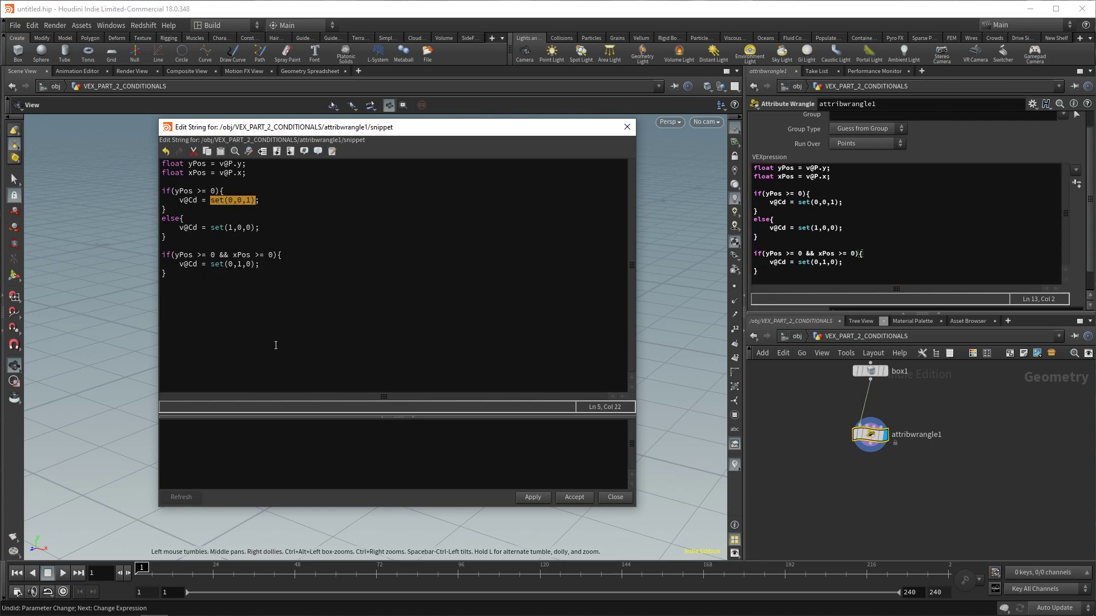
pyautogui.click(212, 201)
pyautogui.moveTo(211, 201); pyautogui.dragTo(256, 200)
pyautogui.click(257, 291)
pyautogui.press('super')
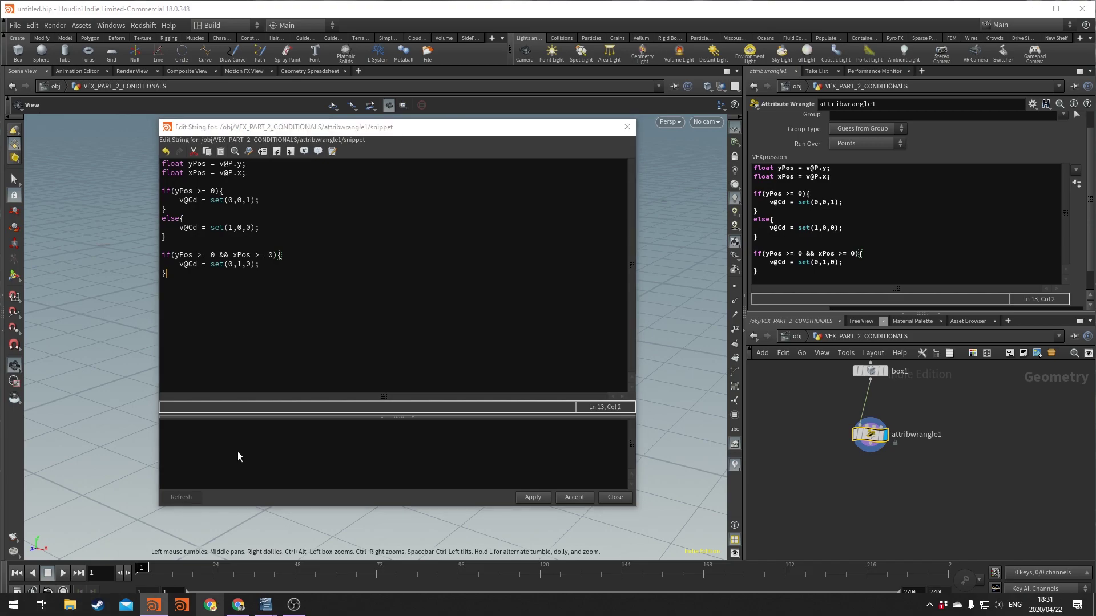
pyautogui.click(209, 605)
# - Maximize Chrome, go to sidefx.com, and open its Documentation section
pyautogui.doubleClick(484, 84)
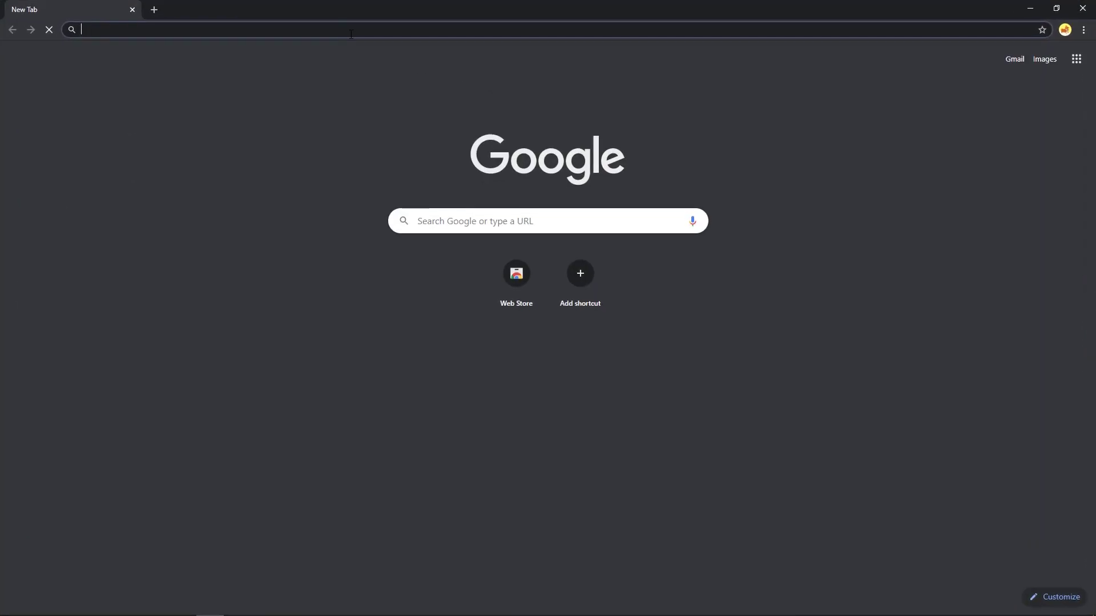
pyautogui.write('sidef')
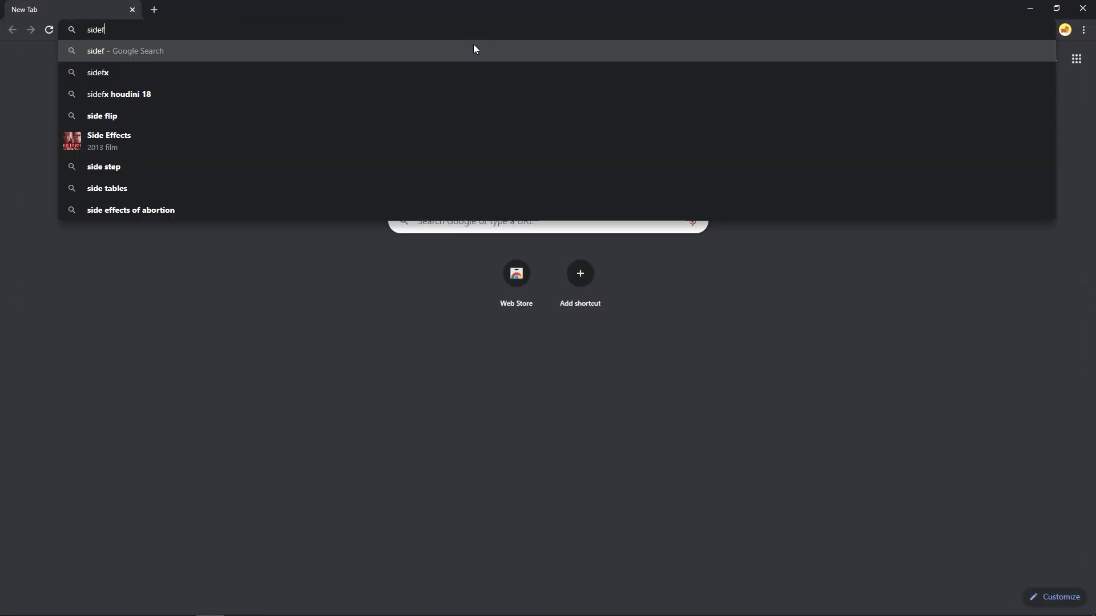
pyautogui.write('x')
pyautogui.write('.co')
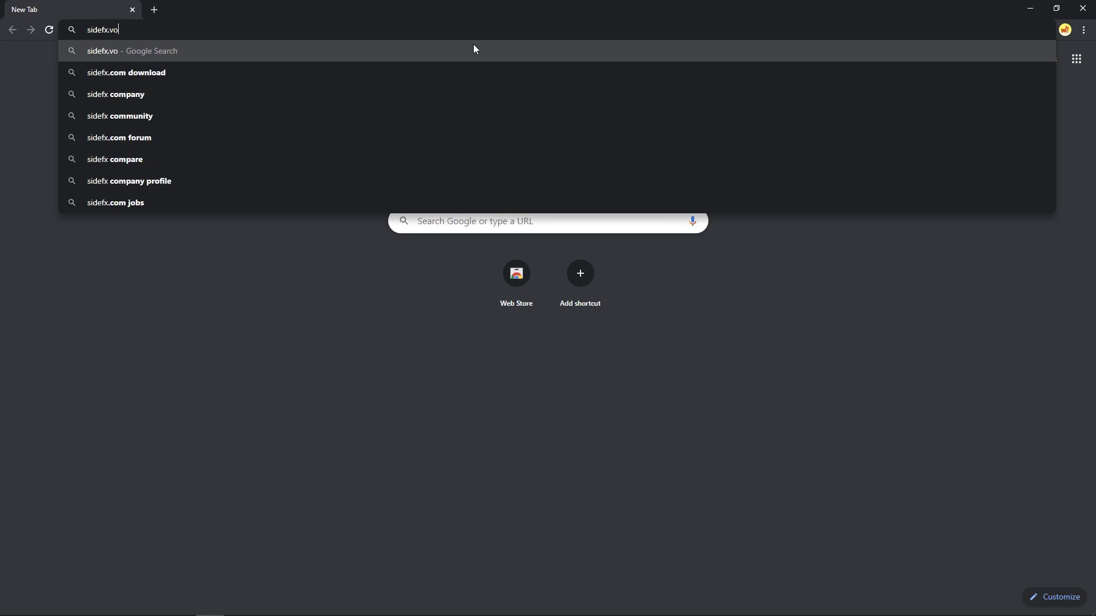
pyautogui.write('m')
pyautogui.press('Return')
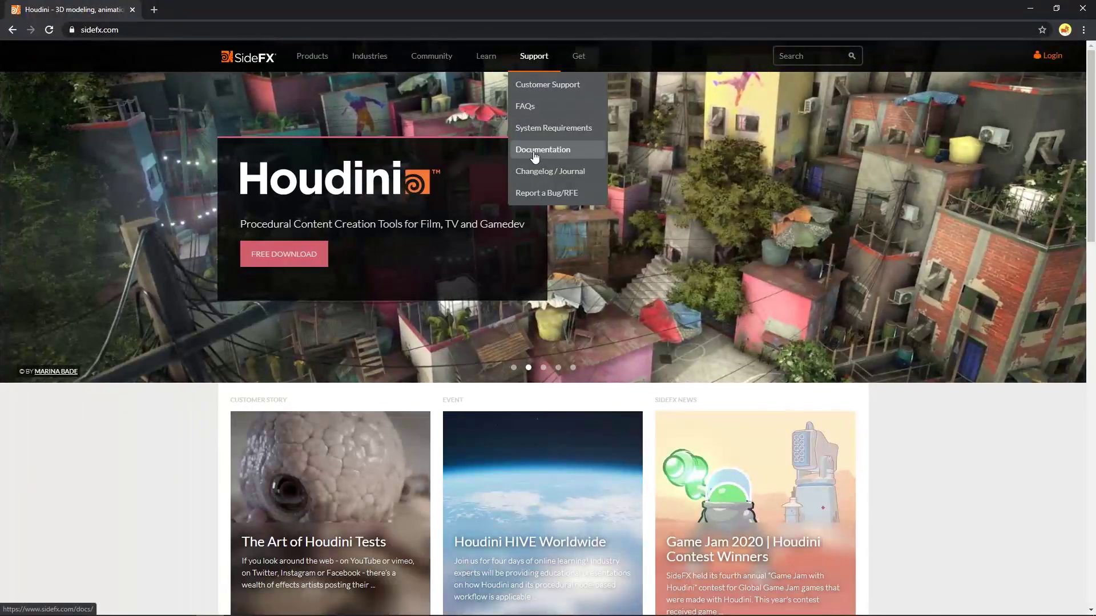
pyautogui.click(535, 155)
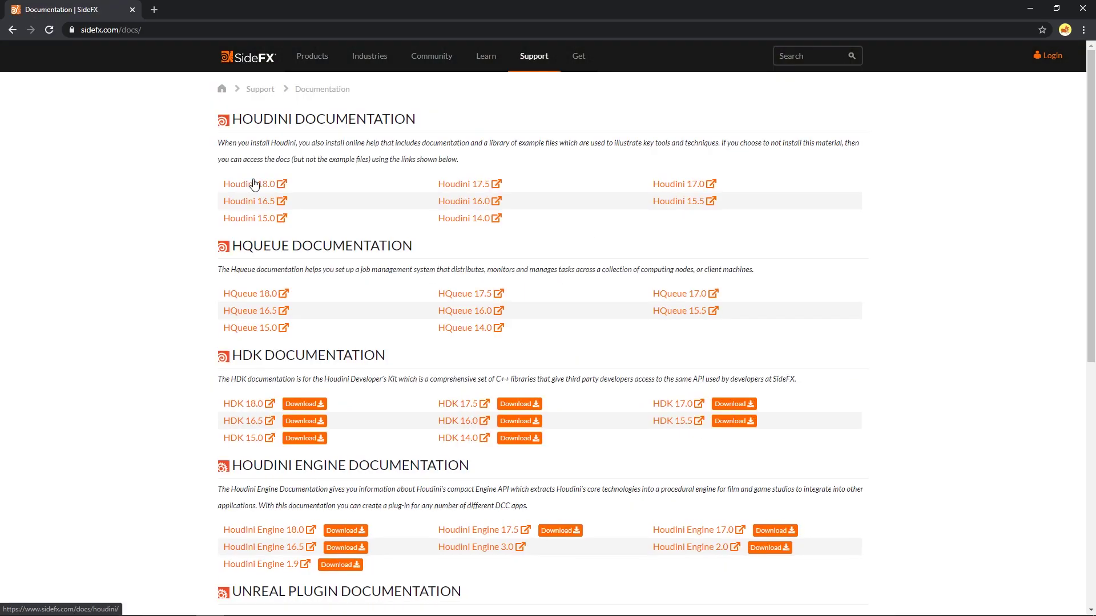
# - Open the Houdini 18.0 help, its VEX page, and then the VEX Functions list
pyautogui.click(254, 184)
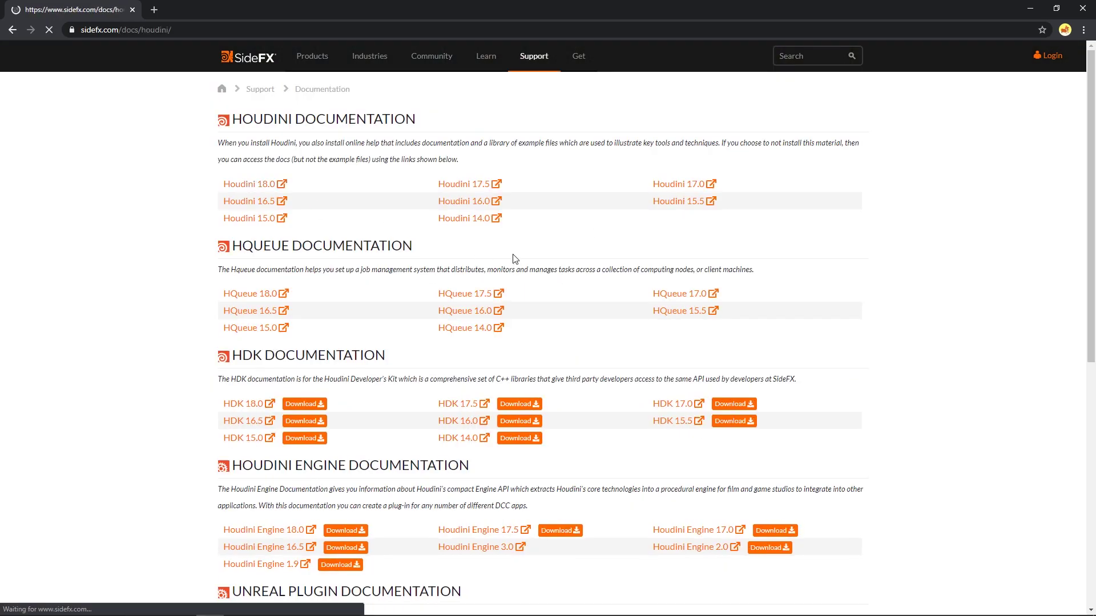
pyautogui.scroll(-8, 443, 453)
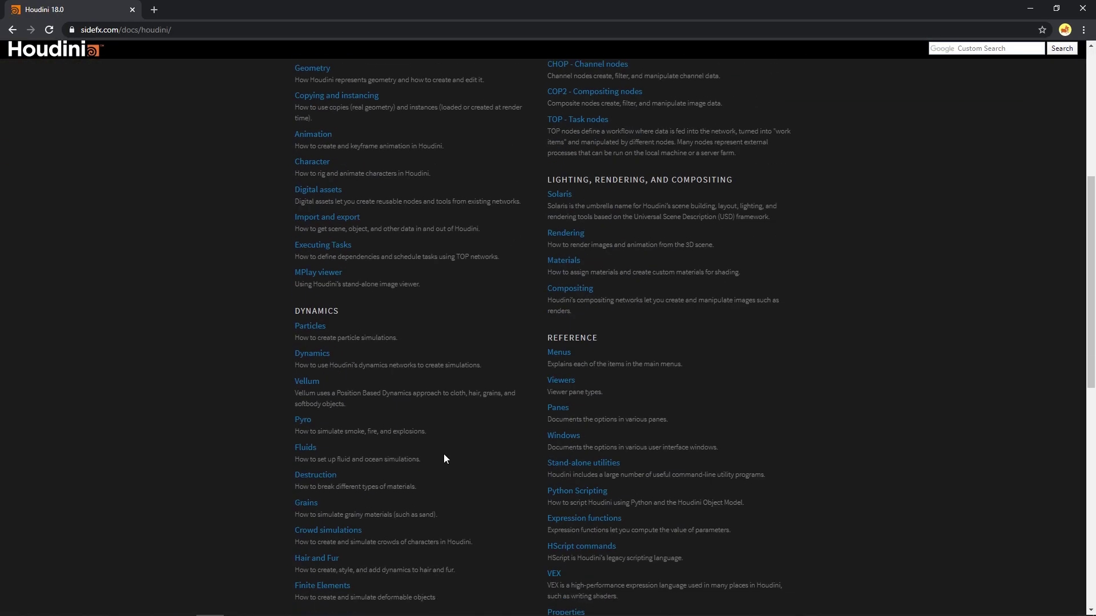
pyautogui.scroll(-3, 341, 448)
pyautogui.scroll(3, 532, 177)
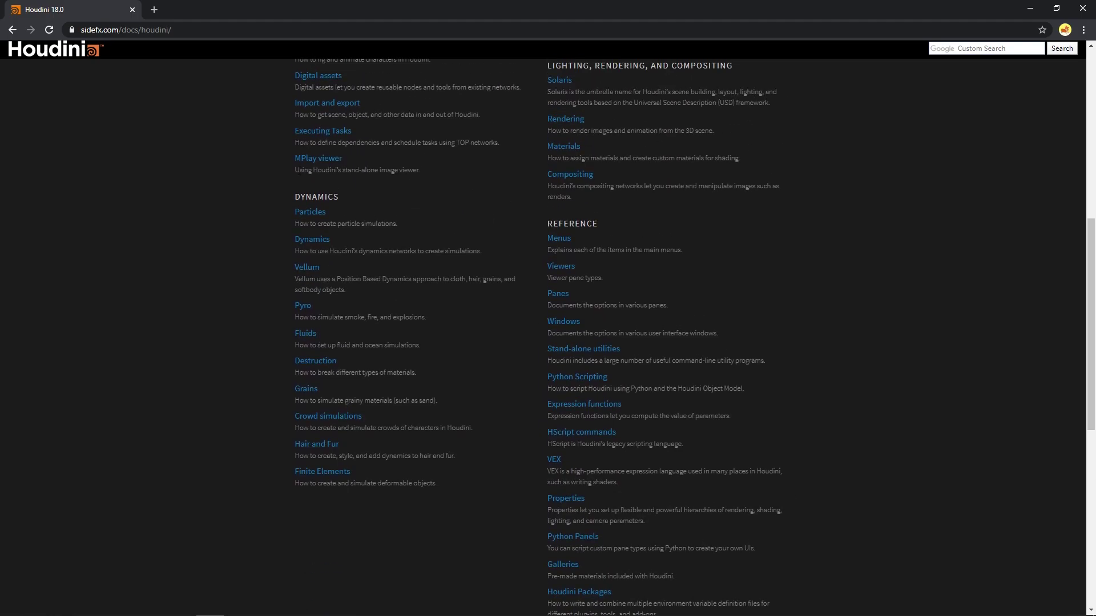
pyautogui.scroll(-2, 545, 450)
pyautogui.click(554, 402)
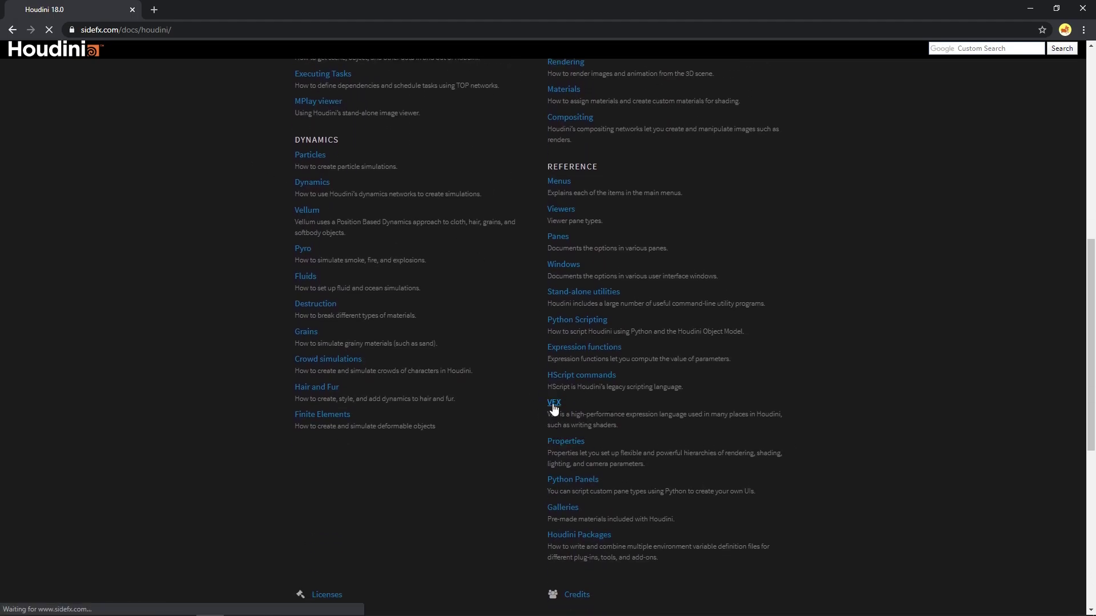
pyautogui.scroll(-5, 554, 403)
pyautogui.scroll(-5, 468, 447)
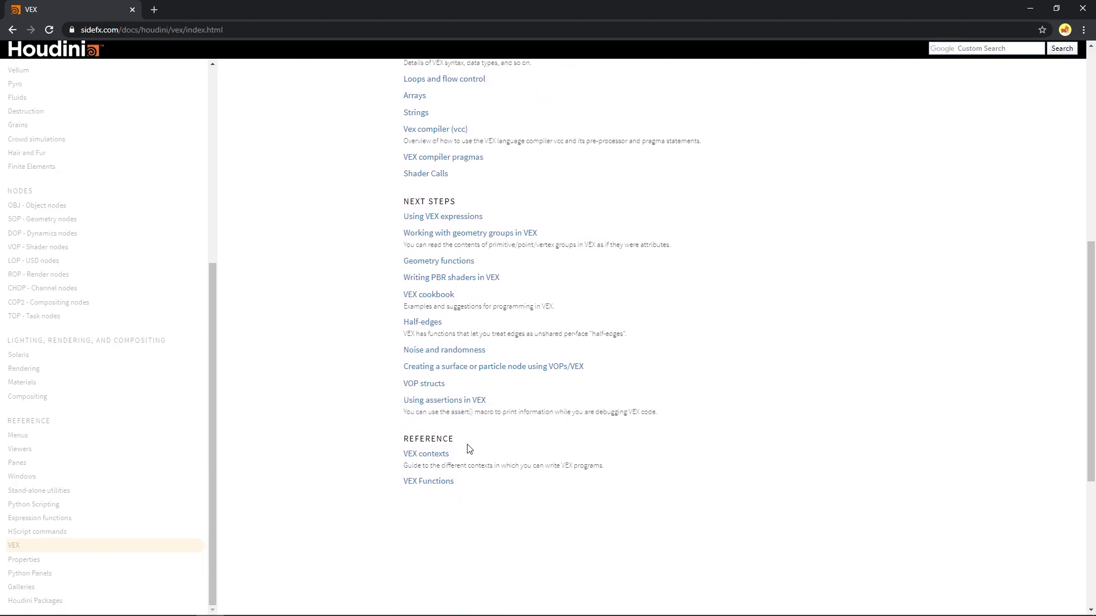
pyautogui.click(428, 481)
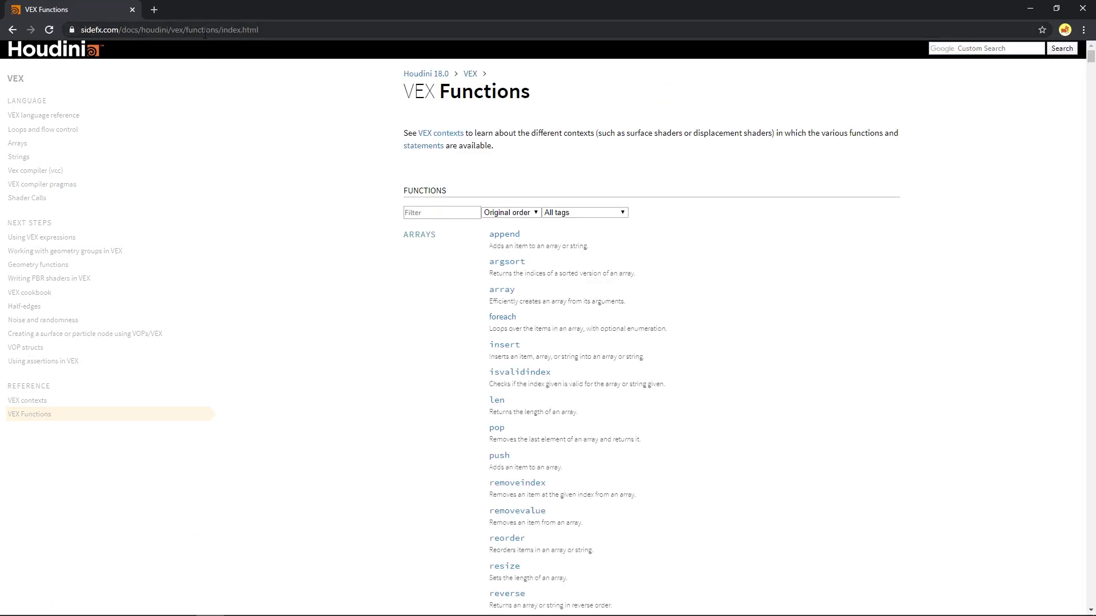
# - In a new tab, search 'vex set' and open the SideFX set function page
pyautogui.click(154, 9)
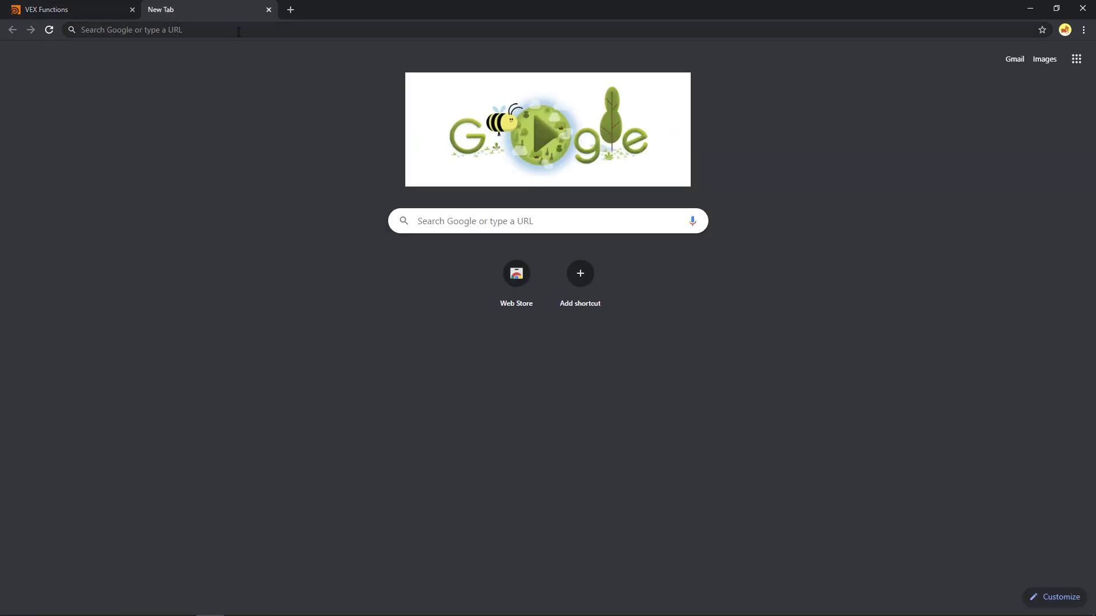
pyautogui.click(238, 31)
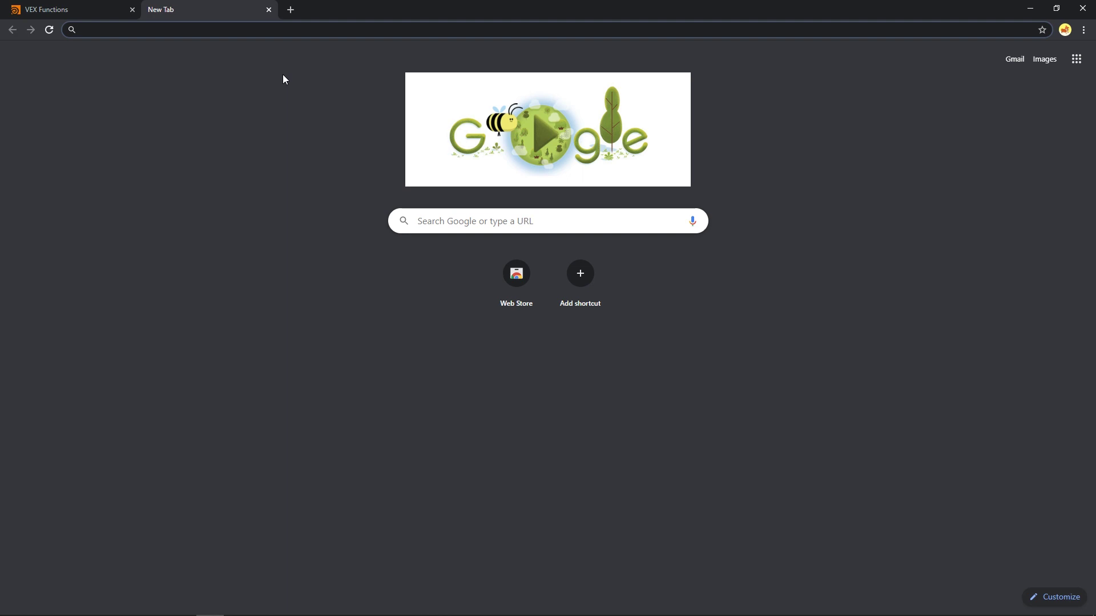
pyautogui.write('vex set')
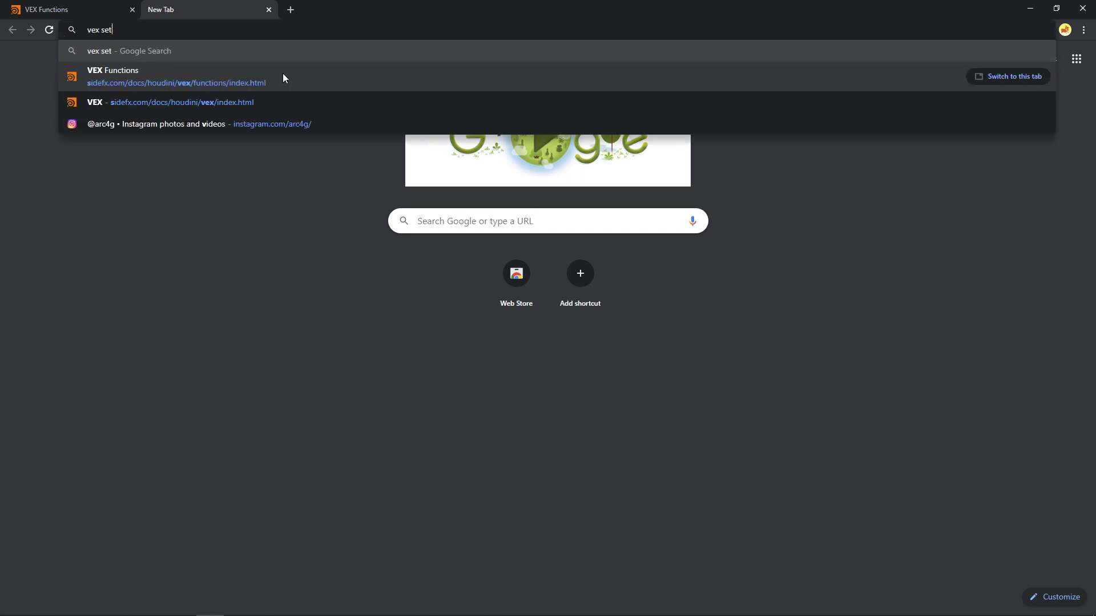
pyautogui.press('Return')
pyautogui.click(155, 161)
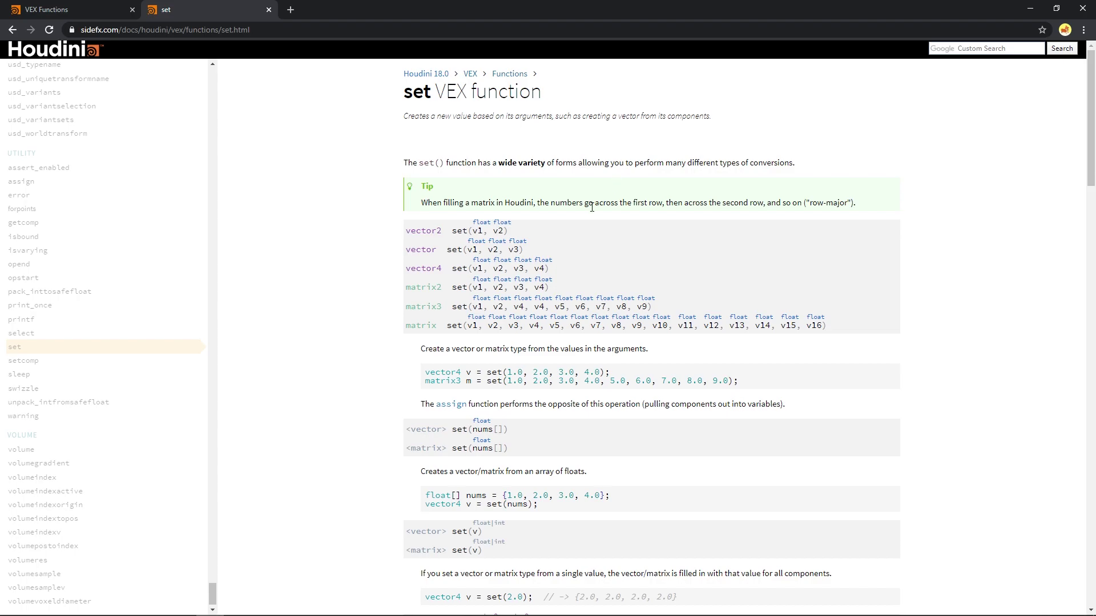
# - Highlight each part of the vector set(v1, v2, v3) signature: vector, set, v1, v2, v3
pyautogui.moveTo(407, 251); pyautogui.dragTo(533, 250)
pyautogui.click(533, 253)
pyautogui.doubleClick(419, 249)
pyautogui.click(395, 257)
pyautogui.moveTo(445, 250)
pyautogui.mouseDown()
pyautogui.moveTo(519, 250)
pyautogui.moveTo(493, 250)
pyautogui.mouseUp()
pyautogui.click(469, 250)
pyautogui.doubleClick(470, 250)
pyautogui.click(477, 250)
pyautogui.doubleClick(495, 250)
pyautogui.click(470, 250)
pyautogui.click(480, 251)
pyautogui.moveTo(212, 592); pyautogui.dragTo(212, 69)
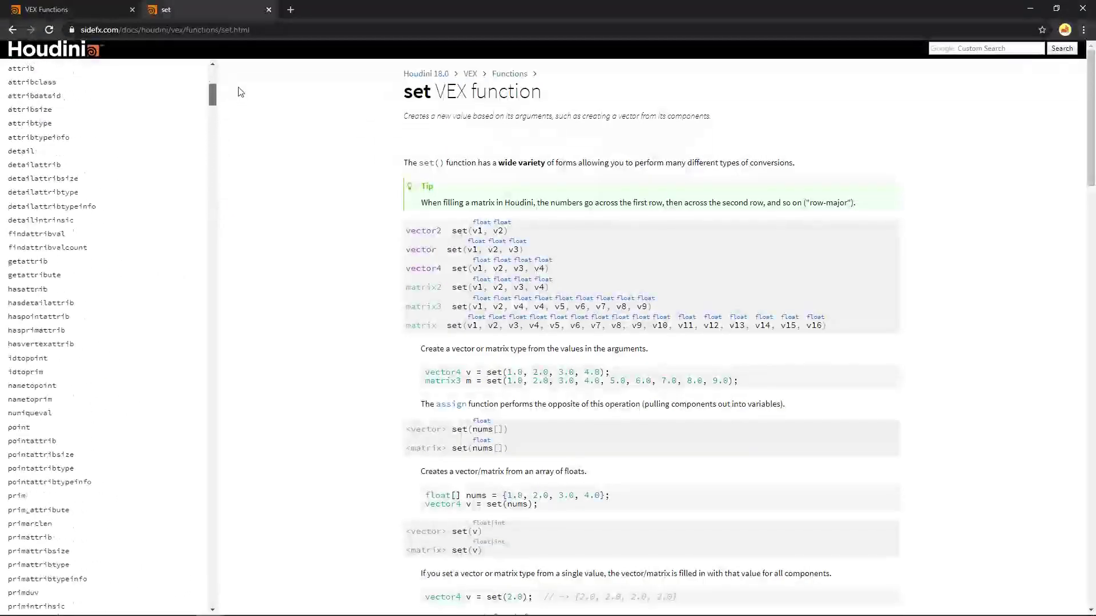
pyautogui.scroll(-2, 147, 205)
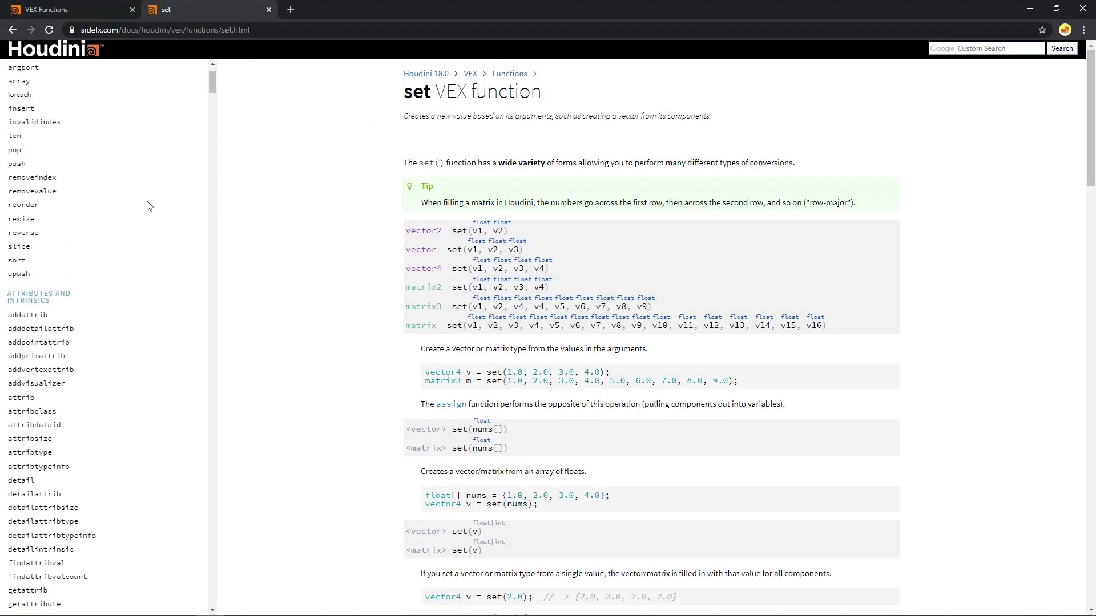
pyautogui.scroll(-3, 147, 205)
pyautogui.scroll(3, 148, 205)
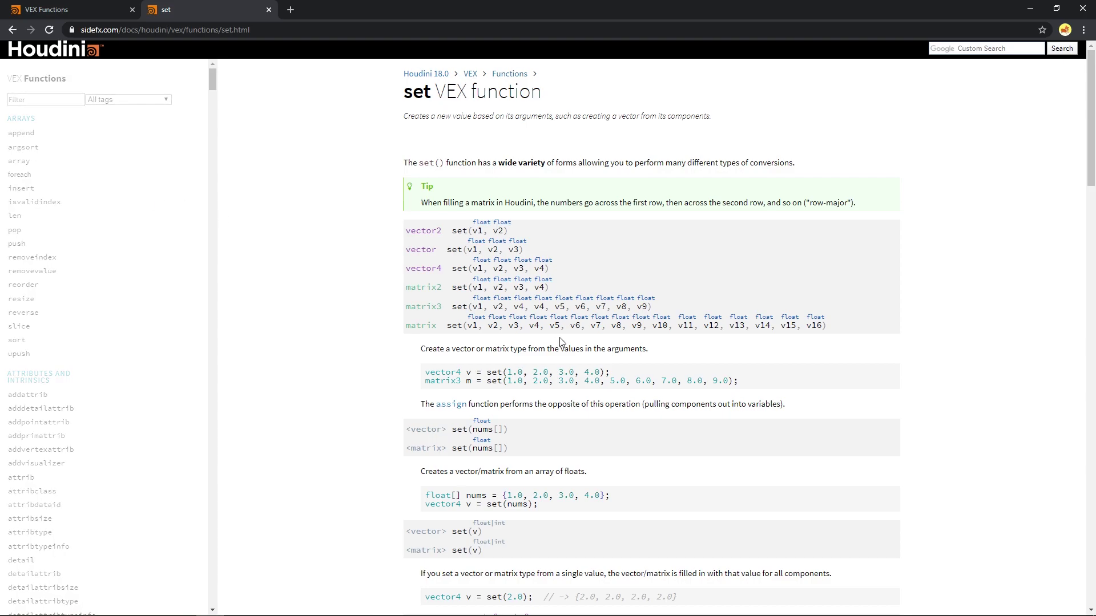
pyautogui.scroll(-5, 557, 338)
pyautogui.scroll(4, 557, 338)
pyautogui.scroll(2, 557, 340)
# - Search Google for "vex setting vectors" in a new browser tab
pyautogui.click(290, 10)
pyautogui.write('ve')
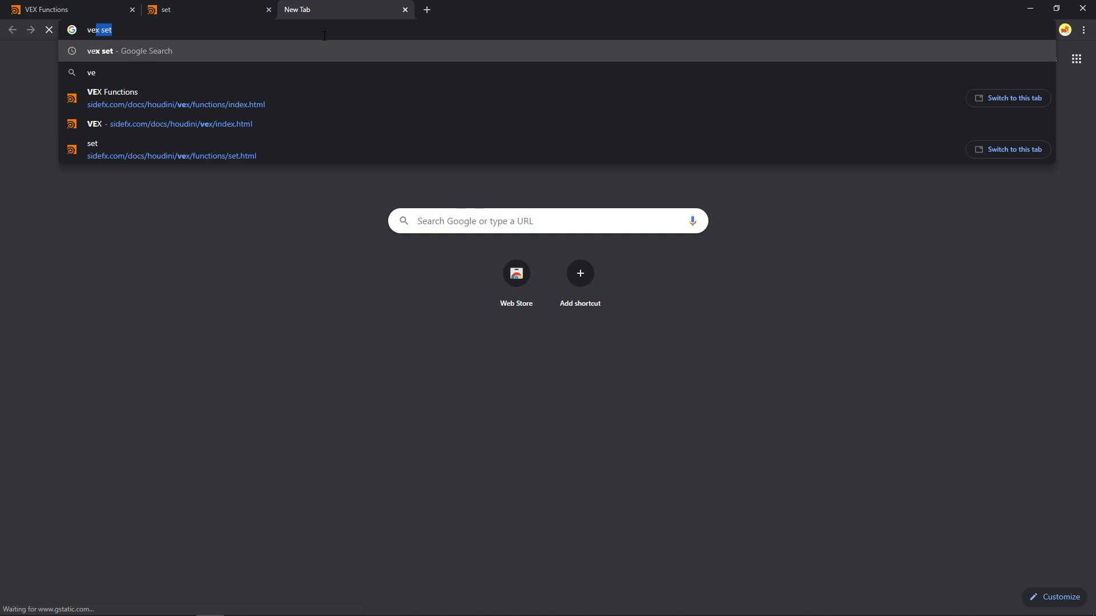
pyautogui.write('x setting ')
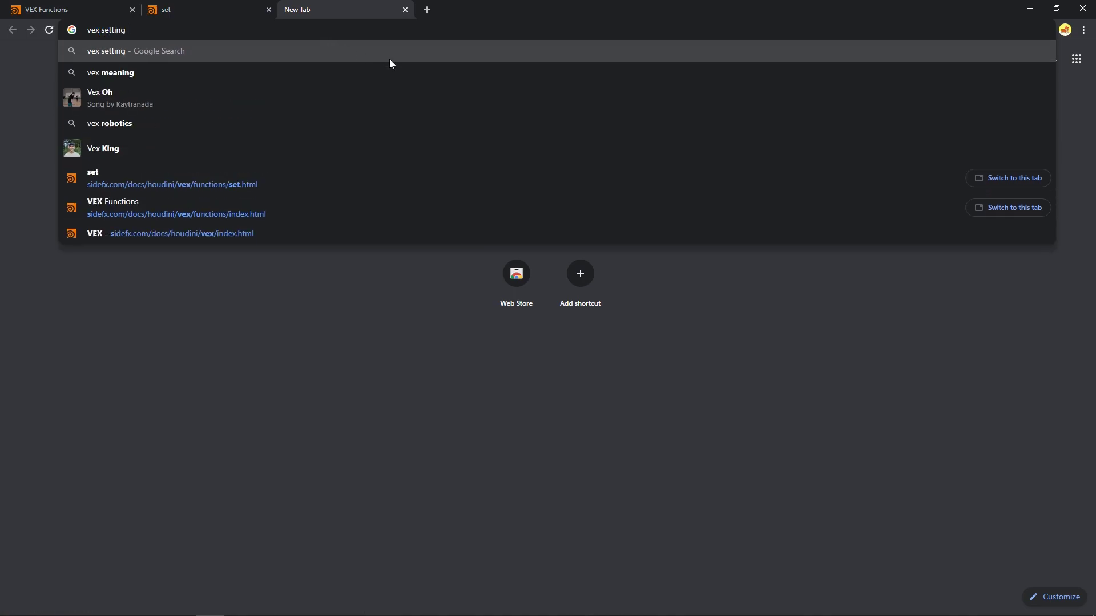
pyautogui.write('vectors')
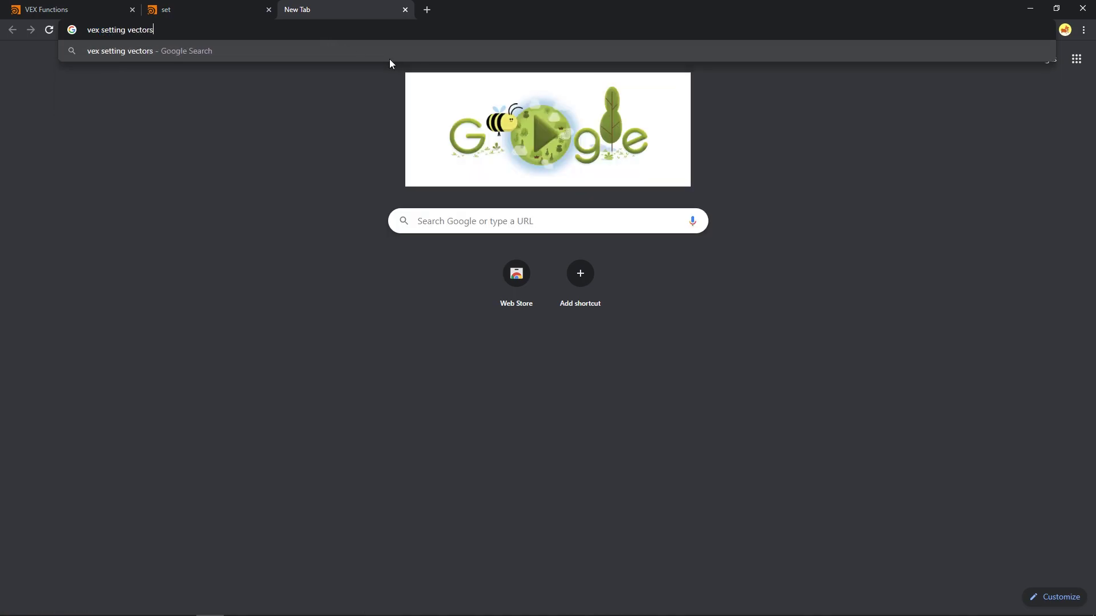
pyautogui.press('Return')
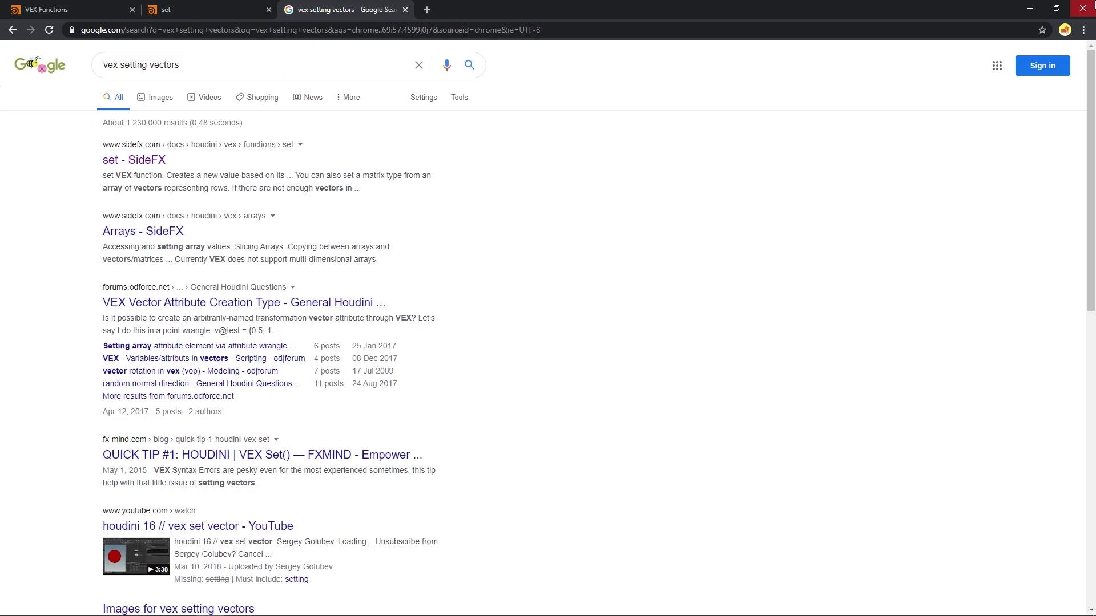
# - Back in Houdini, close the code editor and insert transform1 between box1 and attribwrangle1
pyautogui.click(1029, 8)
pyautogui.click(182, 605)
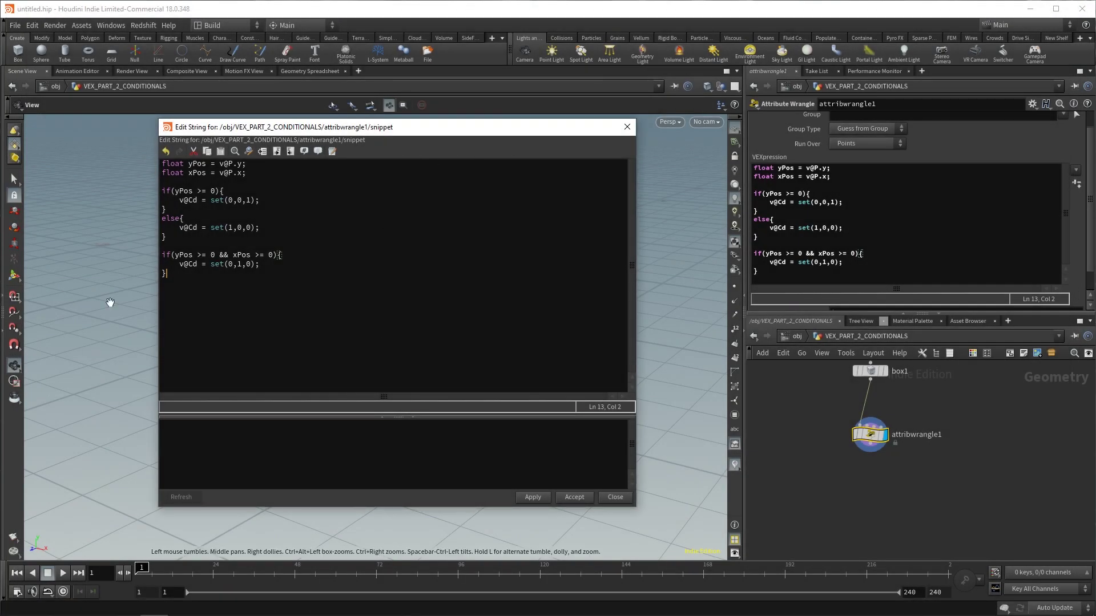
pyautogui.click(574, 497)
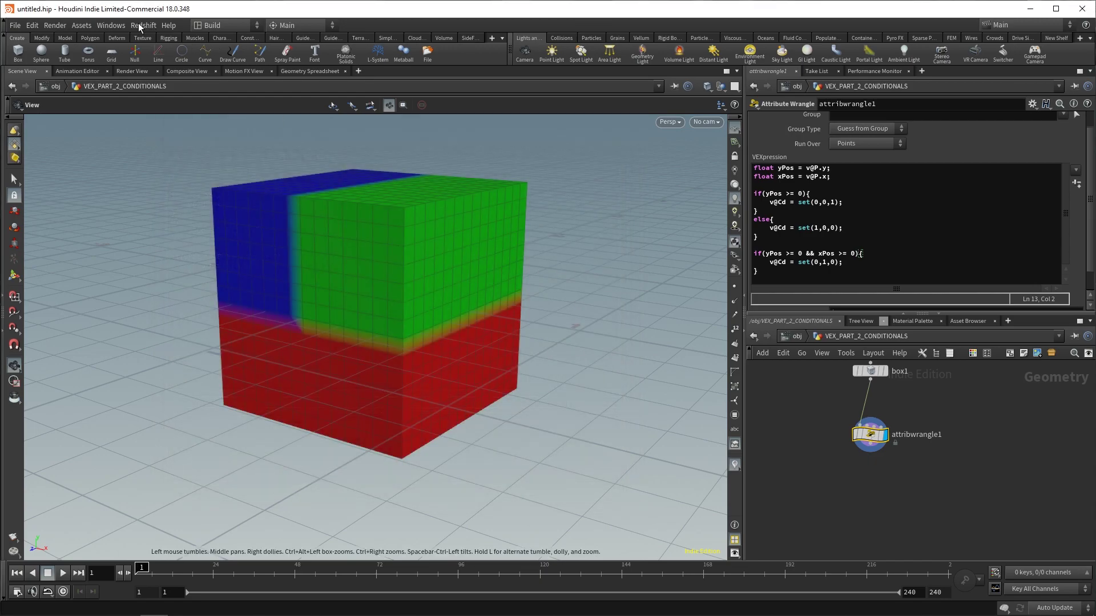
pyautogui.moveTo(950, 409); pyautogui.dragTo(931, 465)
pyautogui.press('Tab')
pyautogui.write('tr')
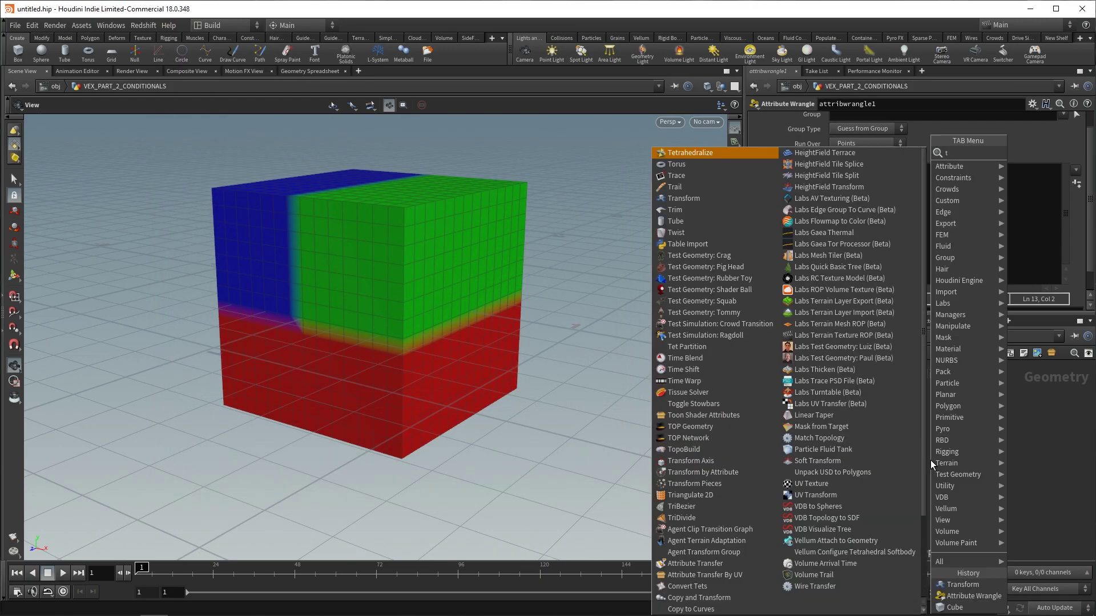
pyautogui.press('Return')
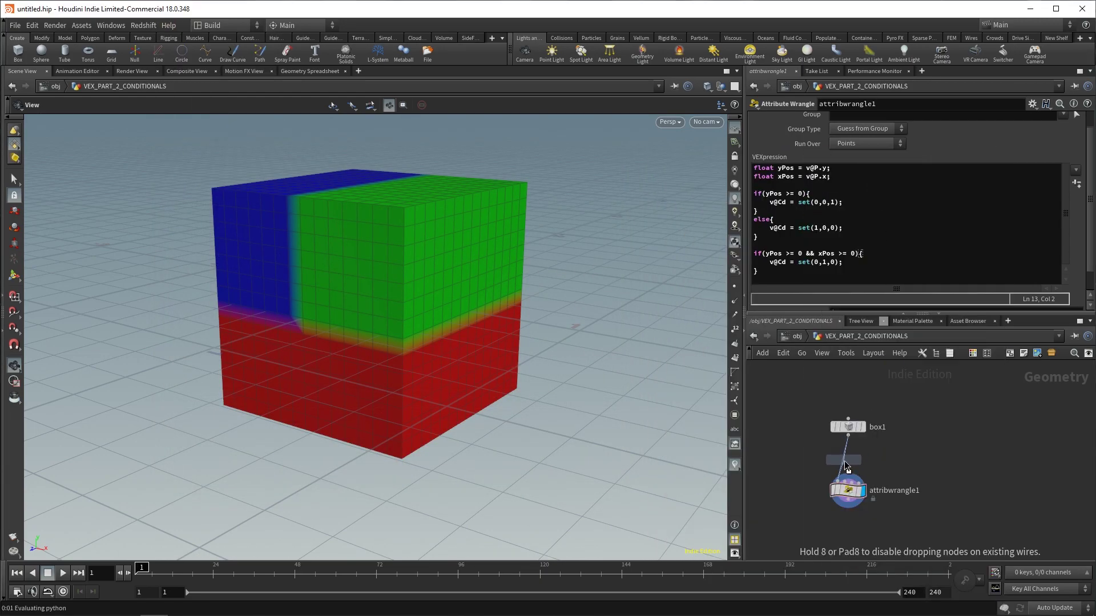
pyautogui.click(847, 462)
# - Set transform1's Rotate Z to $FF*3 and play the spinning coloured cube
pyautogui.click(860, 462)
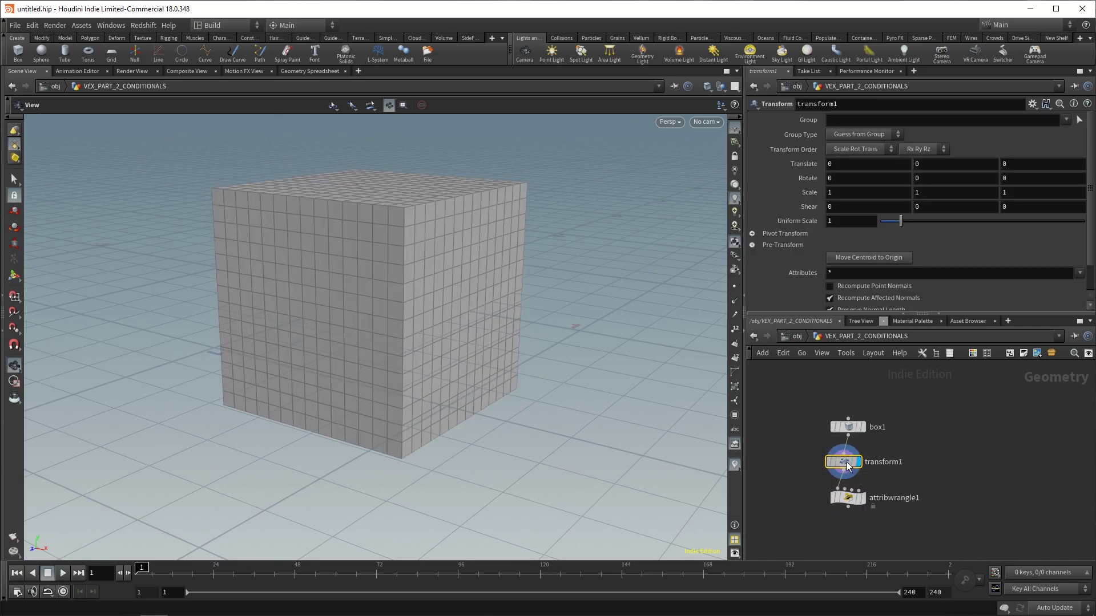
pyautogui.click(860, 497)
pyautogui.click(843, 462)
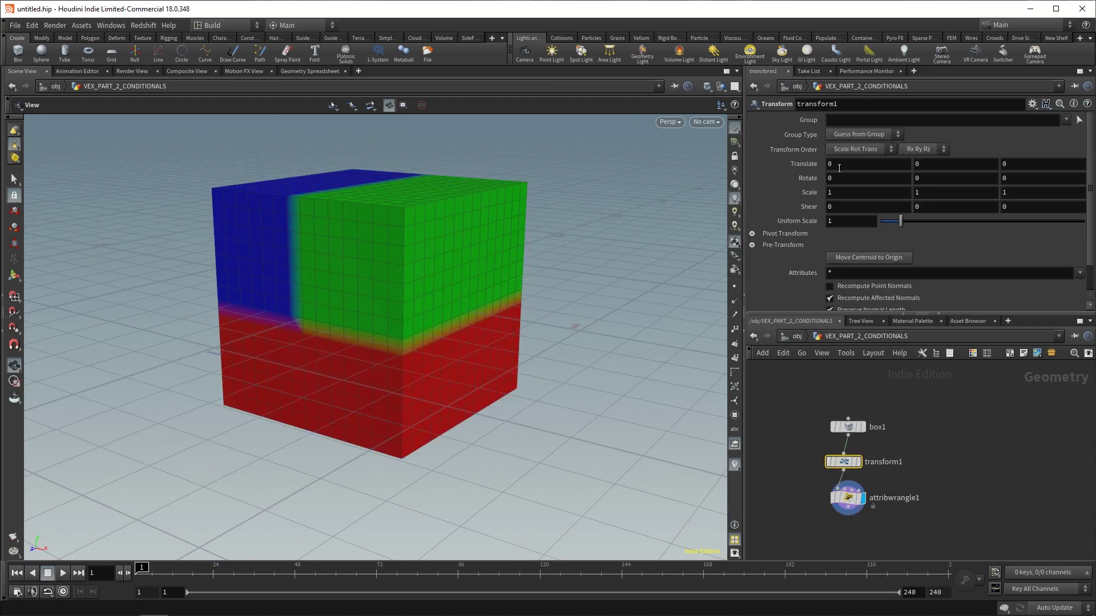
pyautogui.click(855, 179)
pyautogui.write('$')
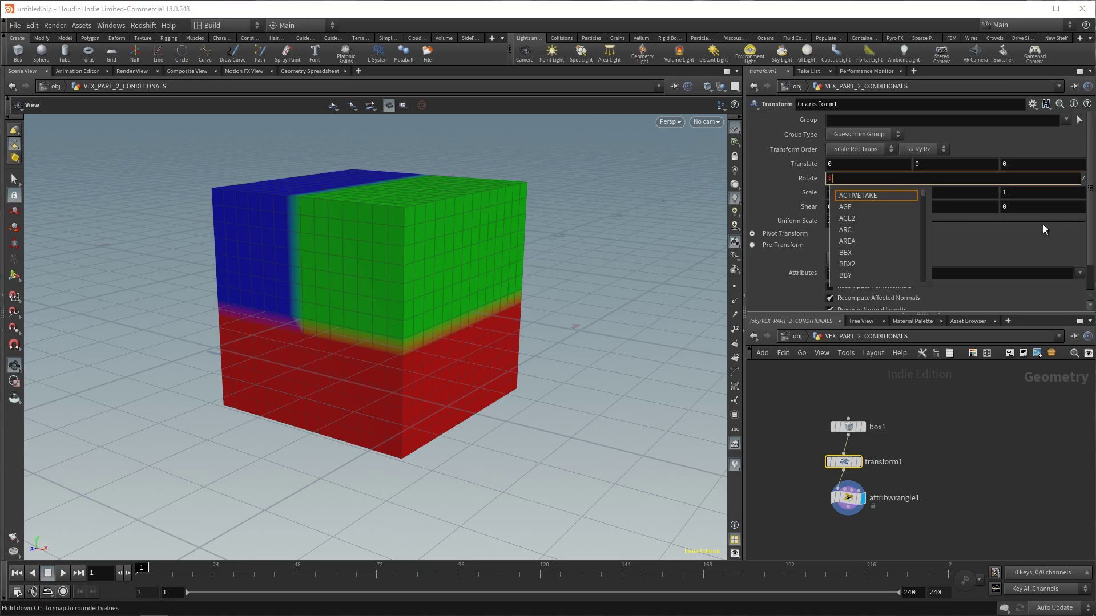
pyautogui.write('FF*')
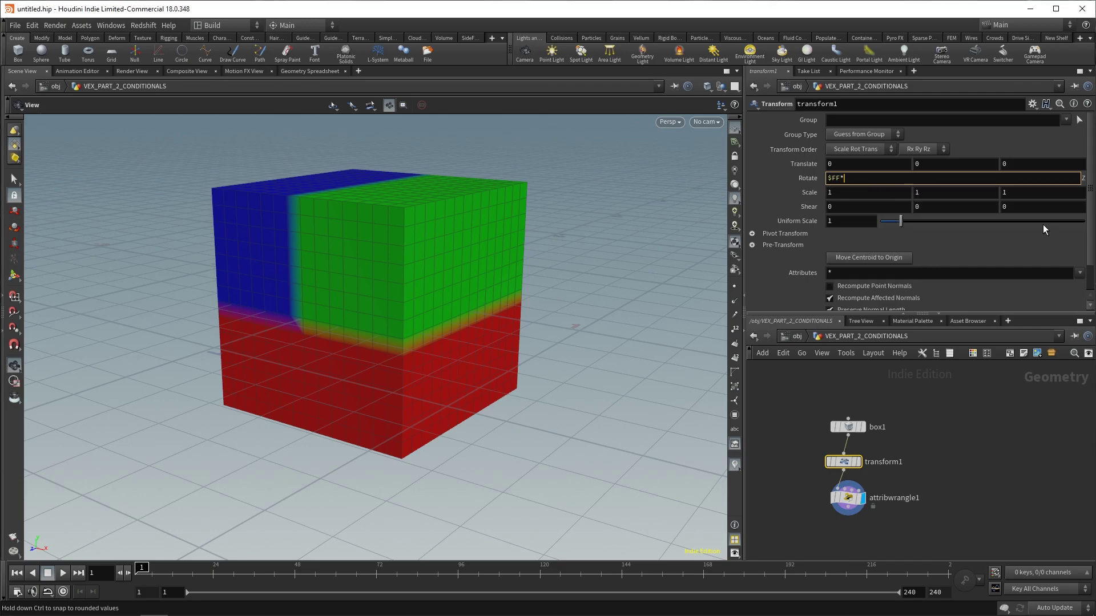
pyautogui.write('3')
pyautogui.press('Return')
pyautogui.press('Up')
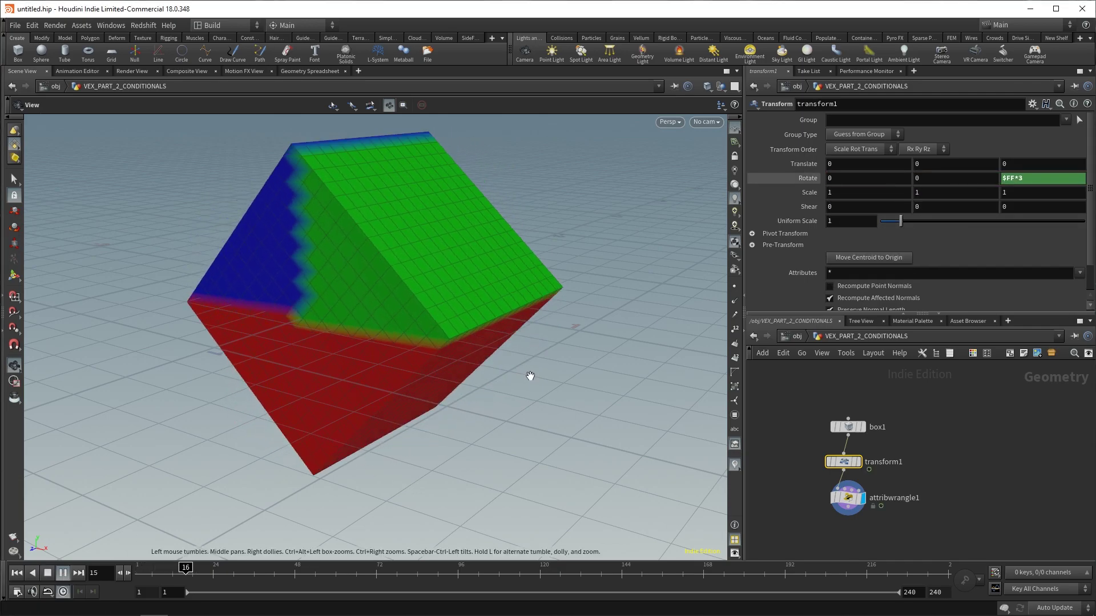
pyautogui.moveTo(531, 376); pyautogui.dragTo(487, 410)
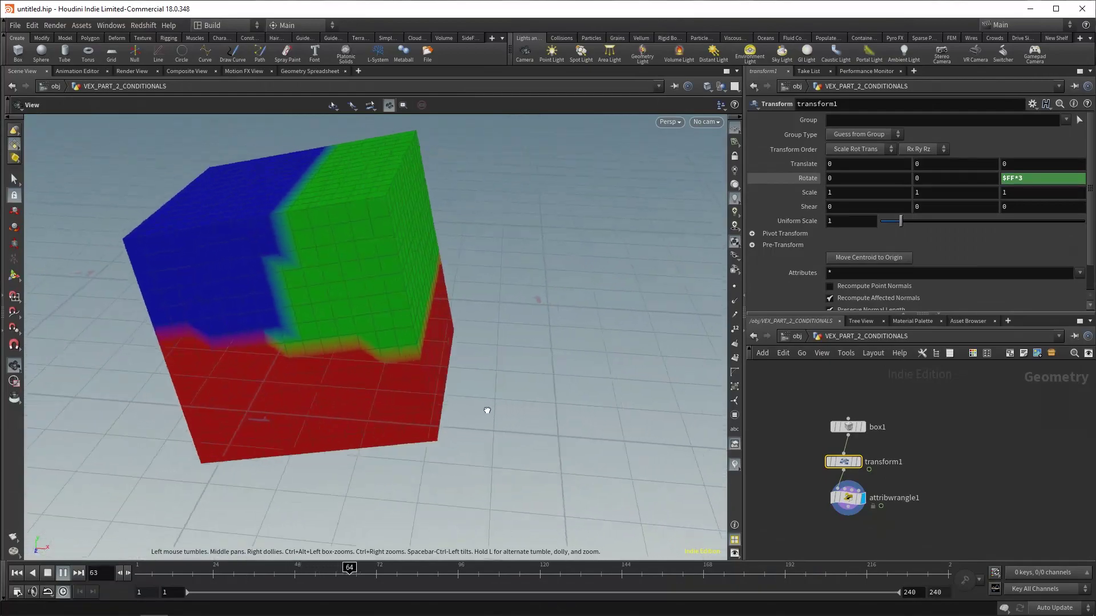
# - Raise box1's axis divisions to 80 for crisper colour borders
pyautogui.click(852, 427)
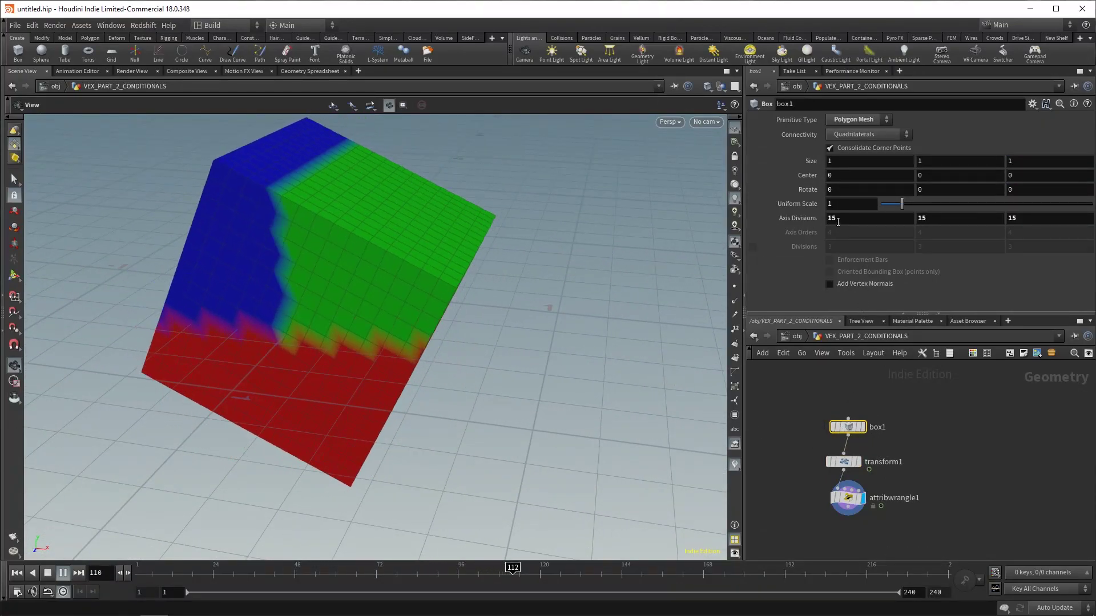
pyautogui.moveTo(838, 218); pyautogui.dragTo(1078, 220, button='middle')
pyautogui.moveTo(479, 334)
pyautogui.mouseDown()
pyautogui.moveTo(403, 278)
pyautogui.moveTo(455, 297)
pyautogui.moveTo(390, 283)
pyautogui.mouseUp()
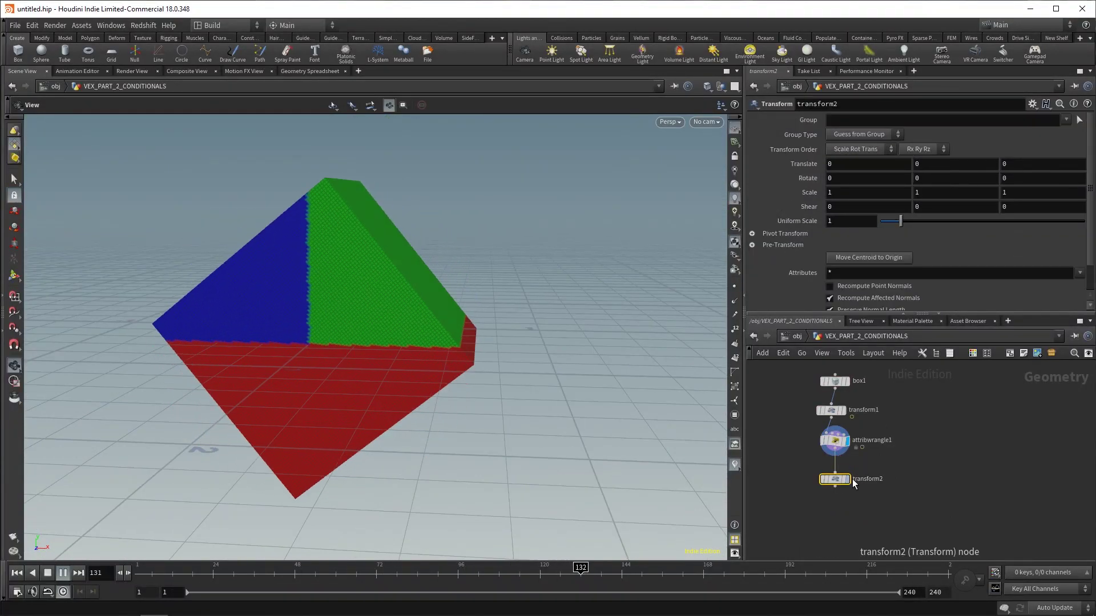
# - Display transform2 with Rotate Y $FF*4 and Rotate X $FF*2, viewing the tumbling cube
pyautogui.click(849, 479)
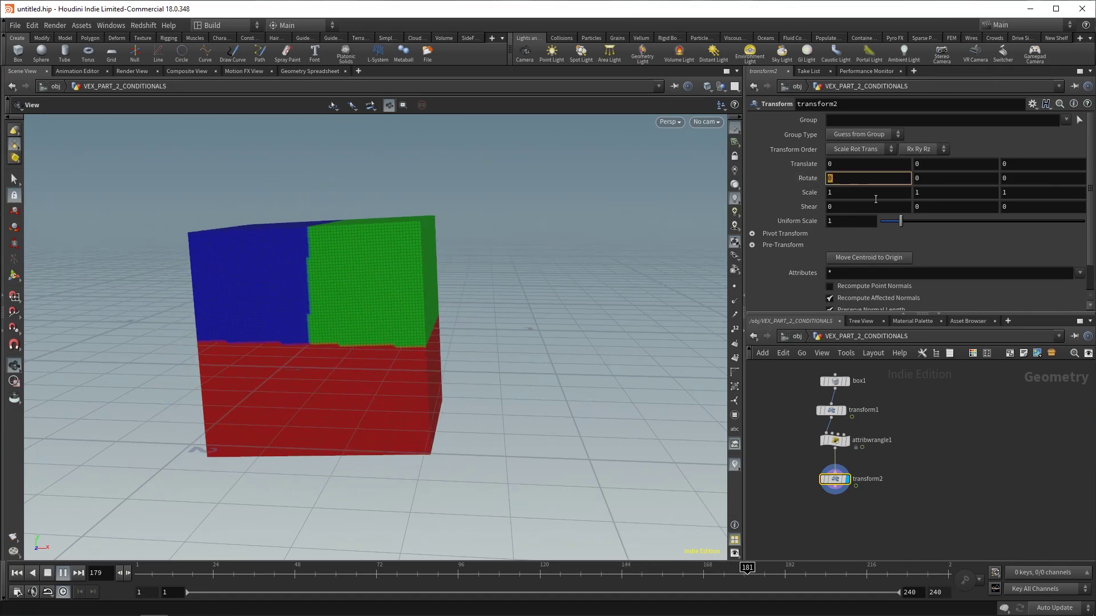
pyautogui.click(928, 178)
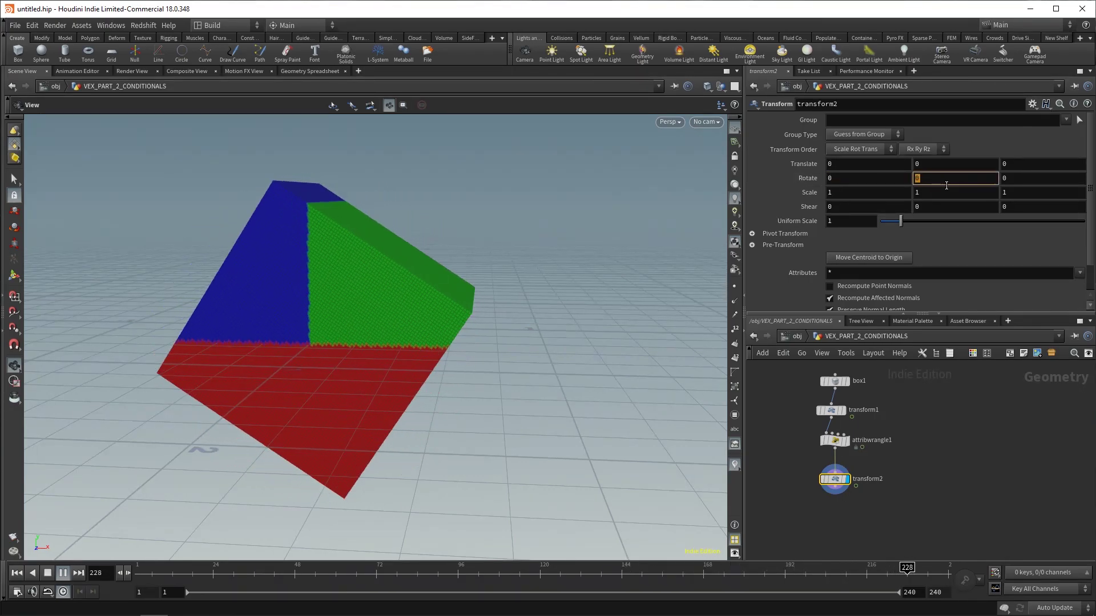
pyautogui.write('$FF*4')
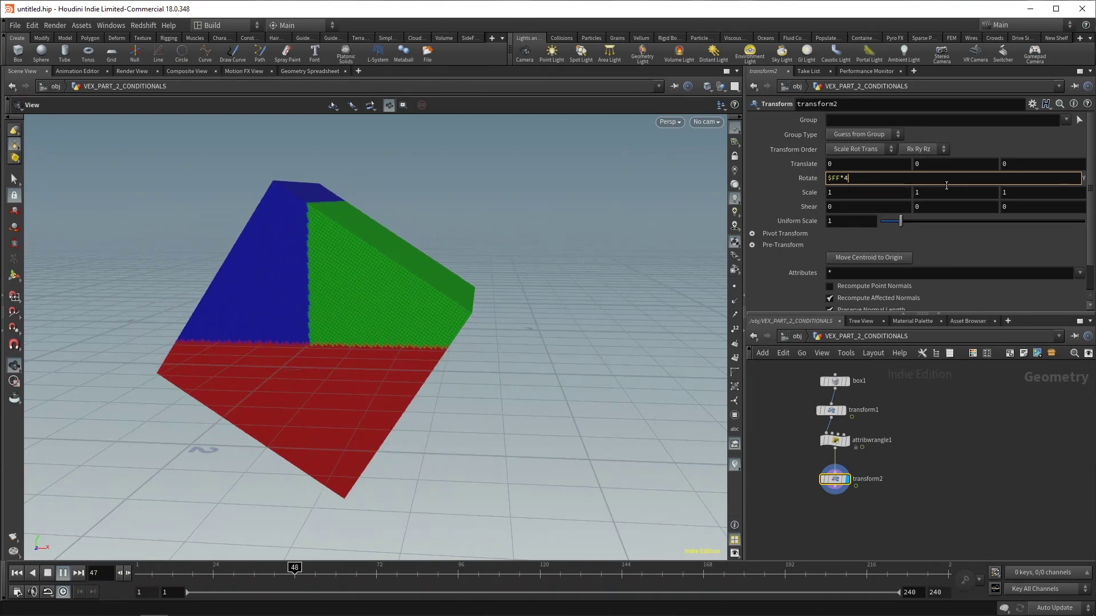
pyautogui.press('Return')
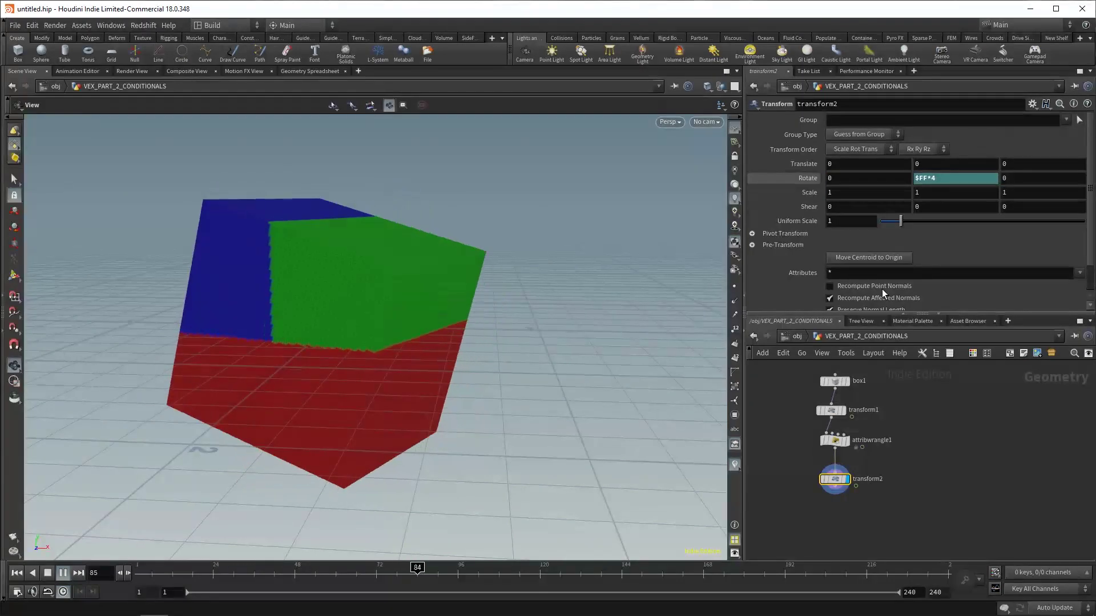
pyautogui.click(864, 178)
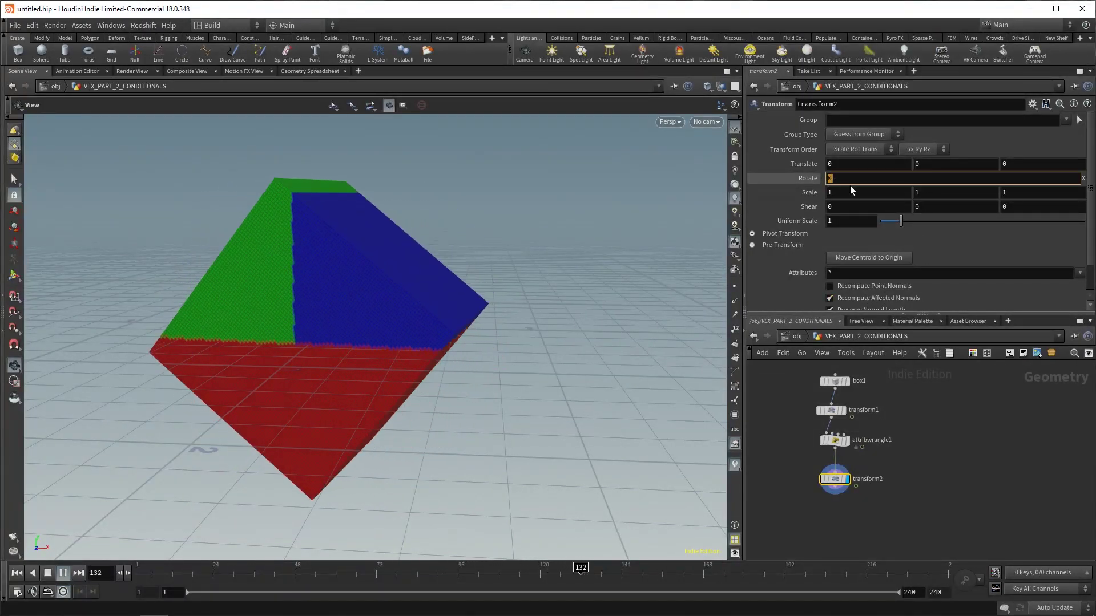
pyautogui.write('$')
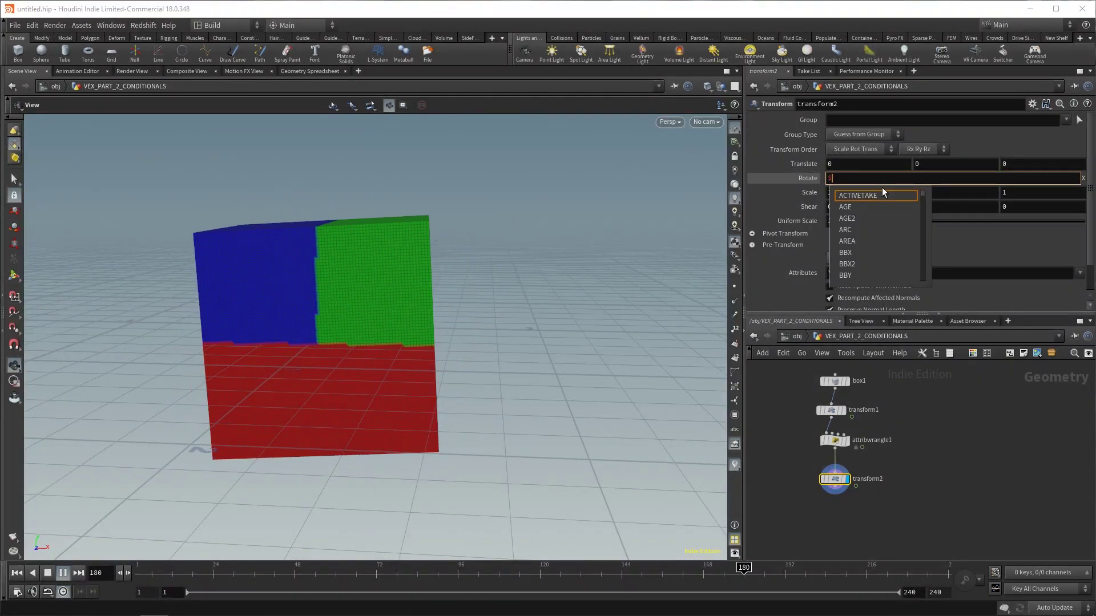
pyautogui.write('FF*2')
pyautogui.press('Return')
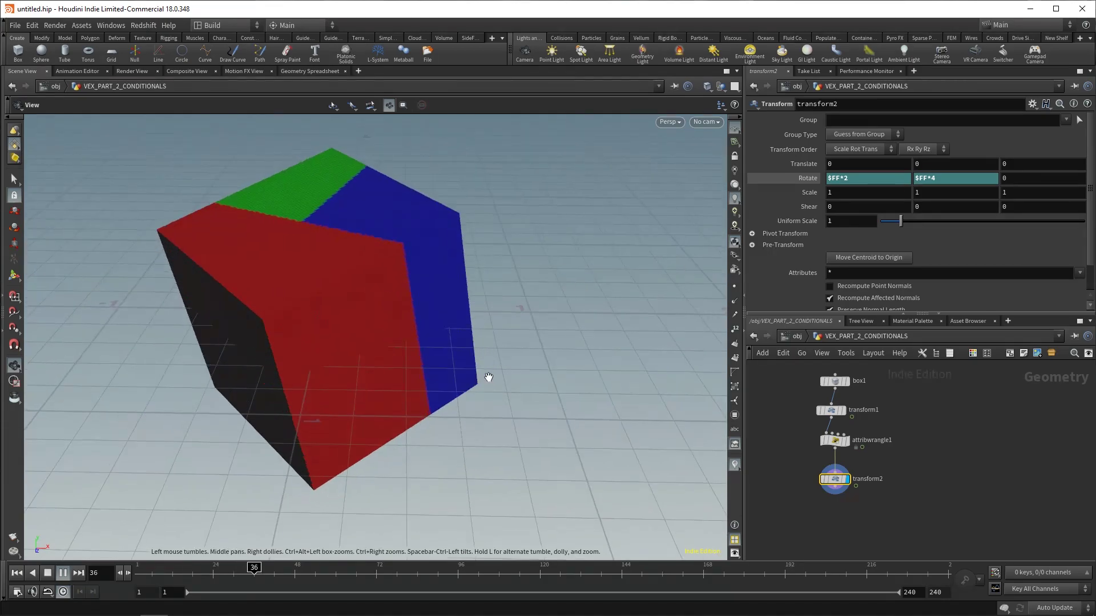
pyautogui.moveTo(455, 323)
pyautogui.mouseDown()
pyautogui.moveTo(483, 363)
pyautogui.moveTo(460, 376)
pyautogui.moveTo(542, 378)
pyautogui.mouseUp()
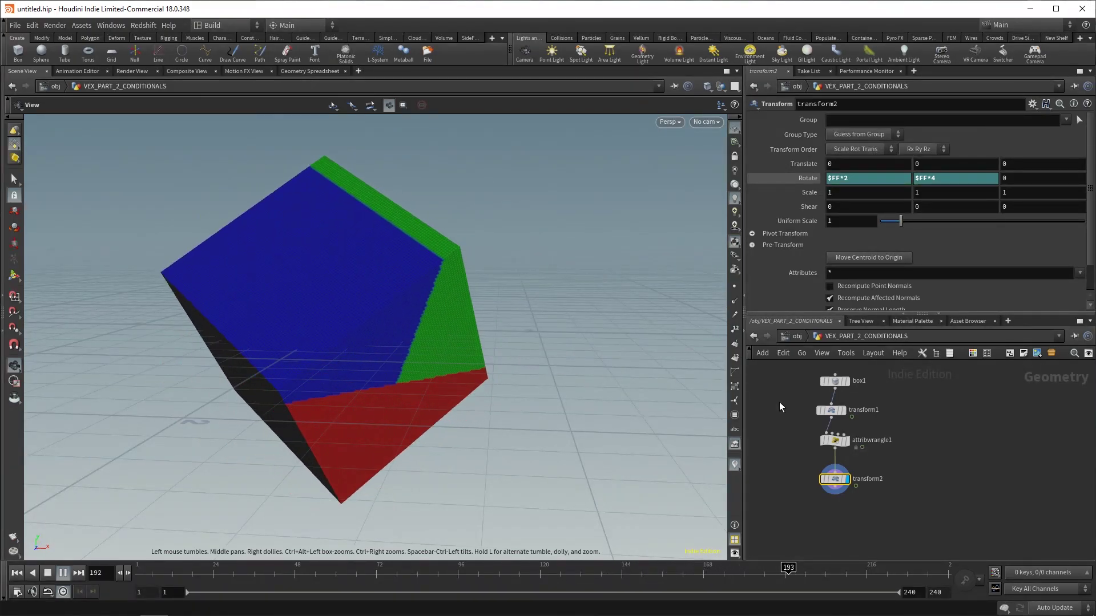
pyautogui.click(835, 440)
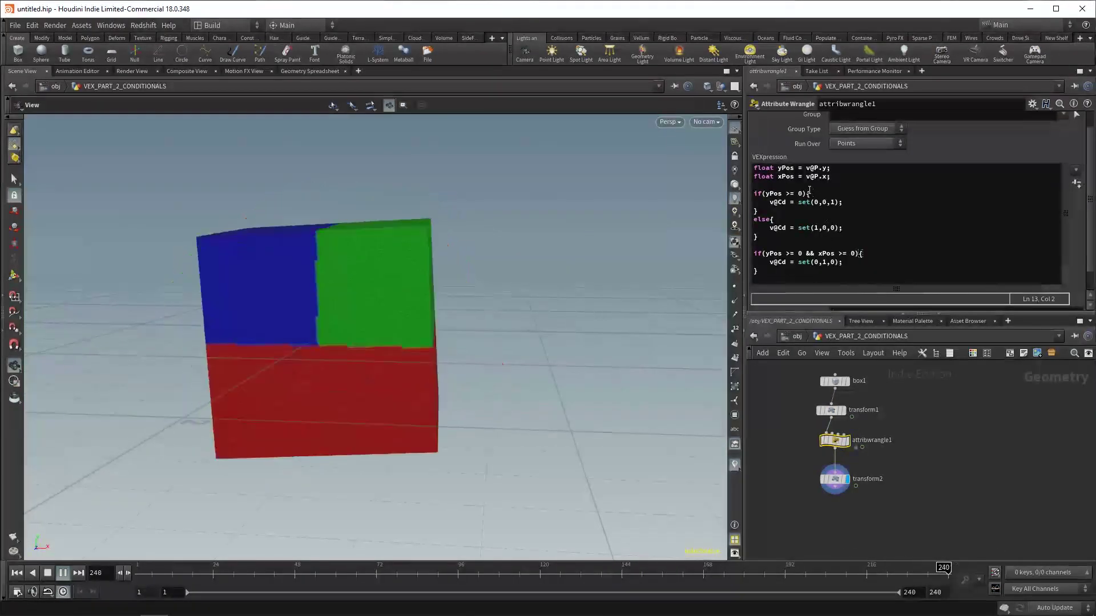